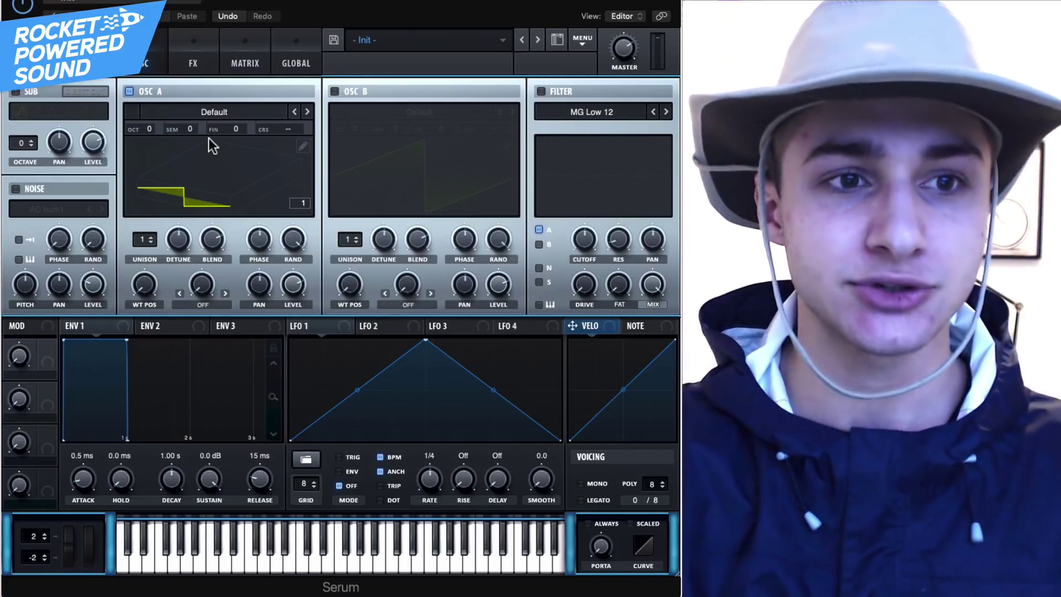
Review the FX and Global pages, then open and close oscillator A's wavetable editor
click(194, 44)
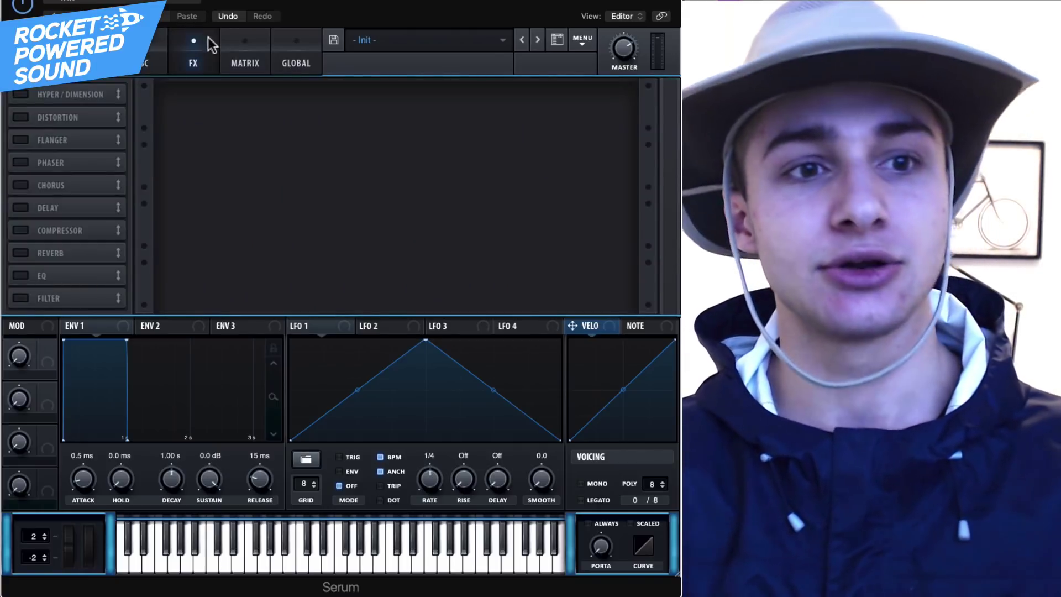
click(299, 62)
click(160, 54)
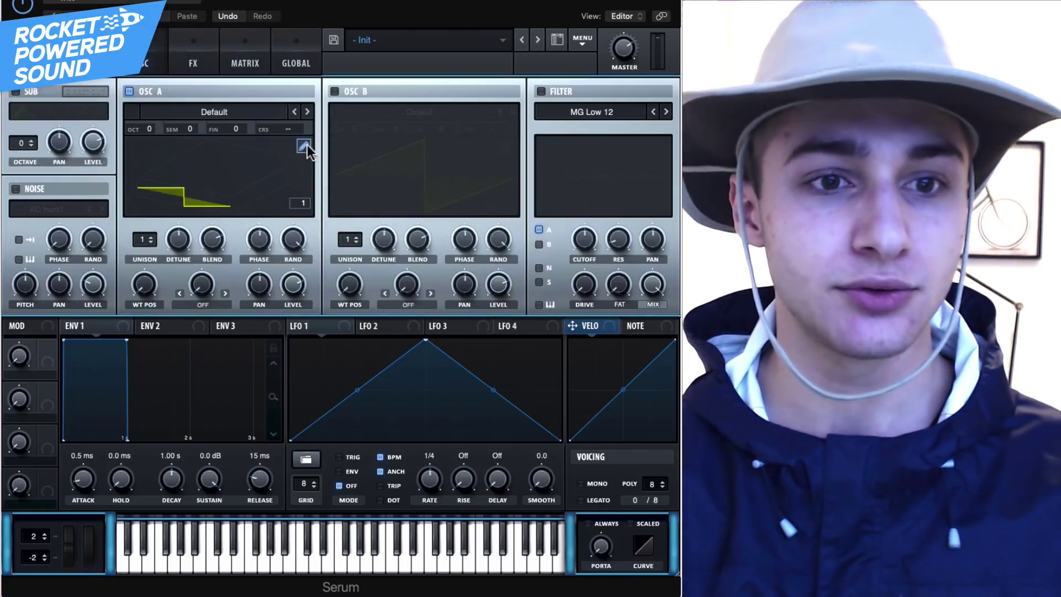
click(305, 144)
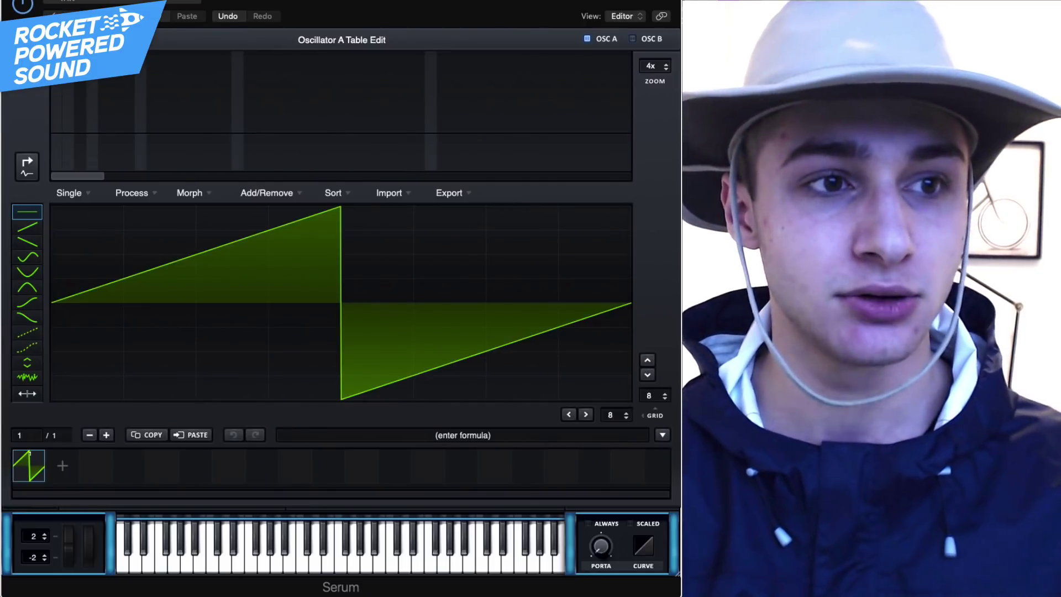
click(15, 41)
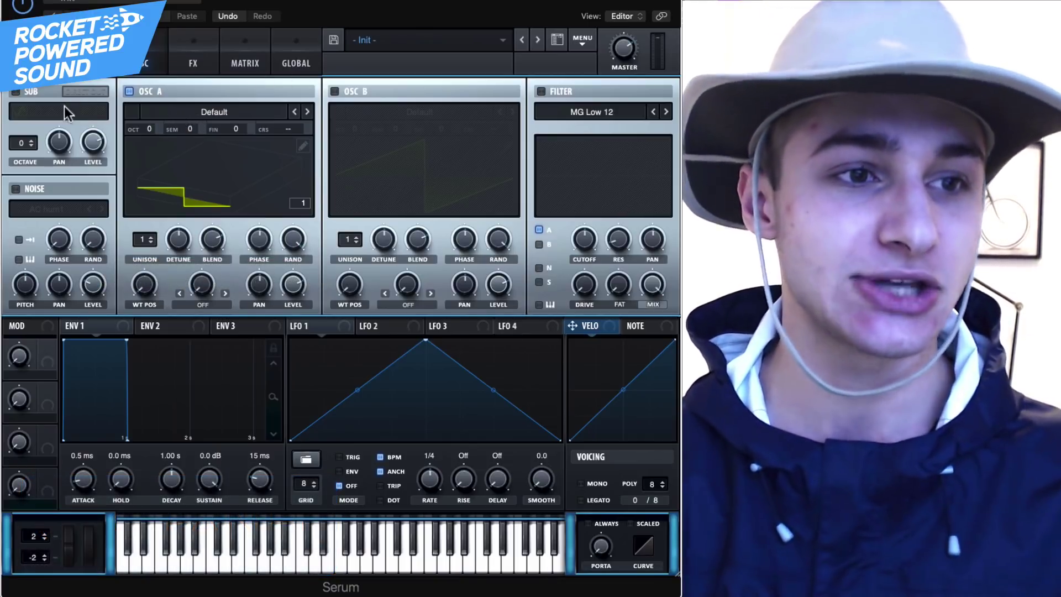
Audition the sub oscillator's sine, triangle and square waveforms with oscillator A switched off, then disable the sub
click(16, 92)
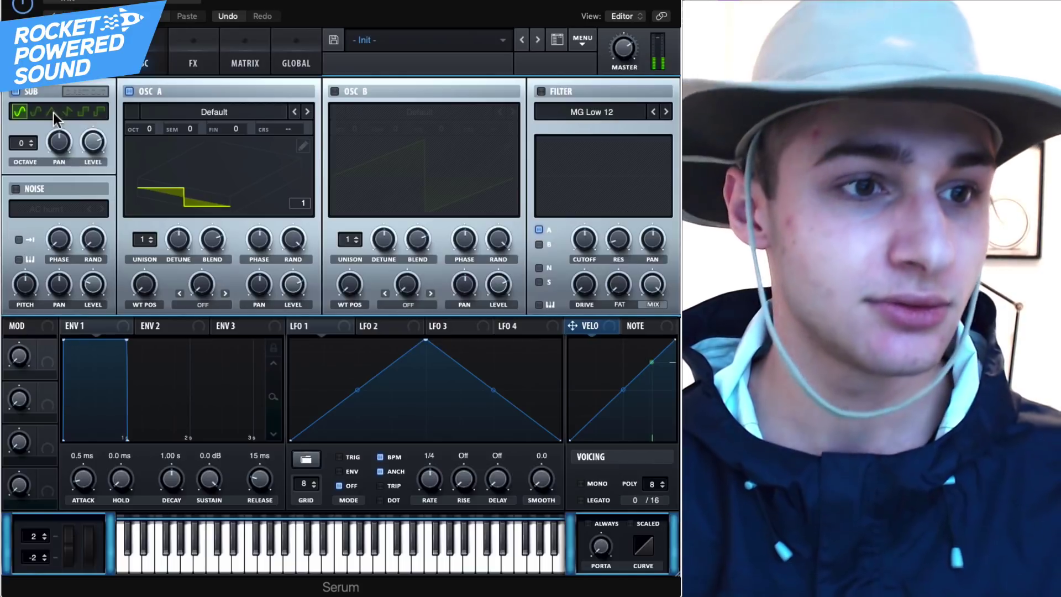
click(128, 91)
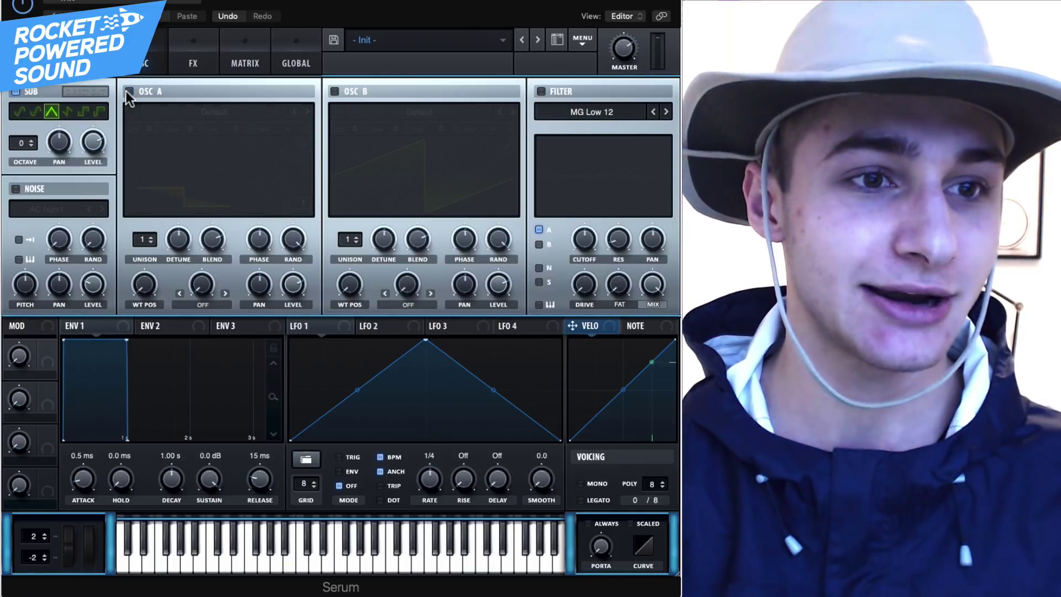
click(20, 112)
click(54, 112)
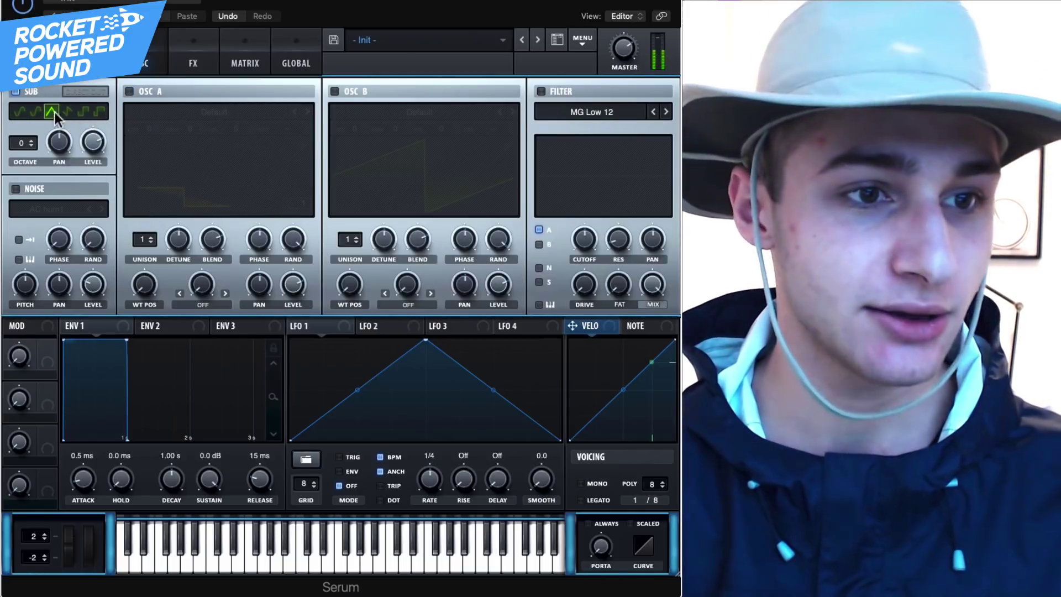
click(63, 108)
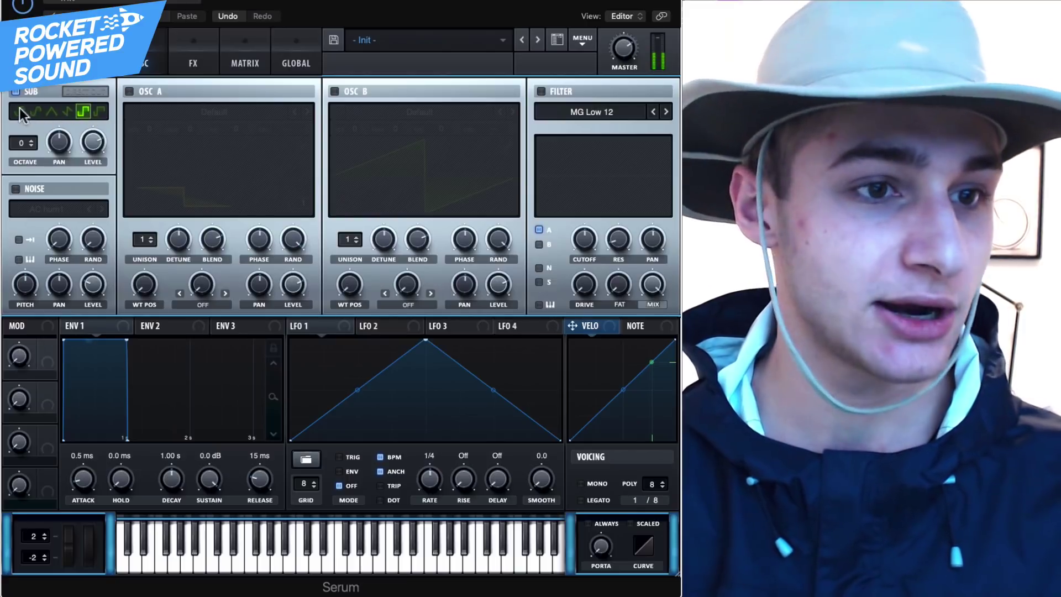
click(16, 92)
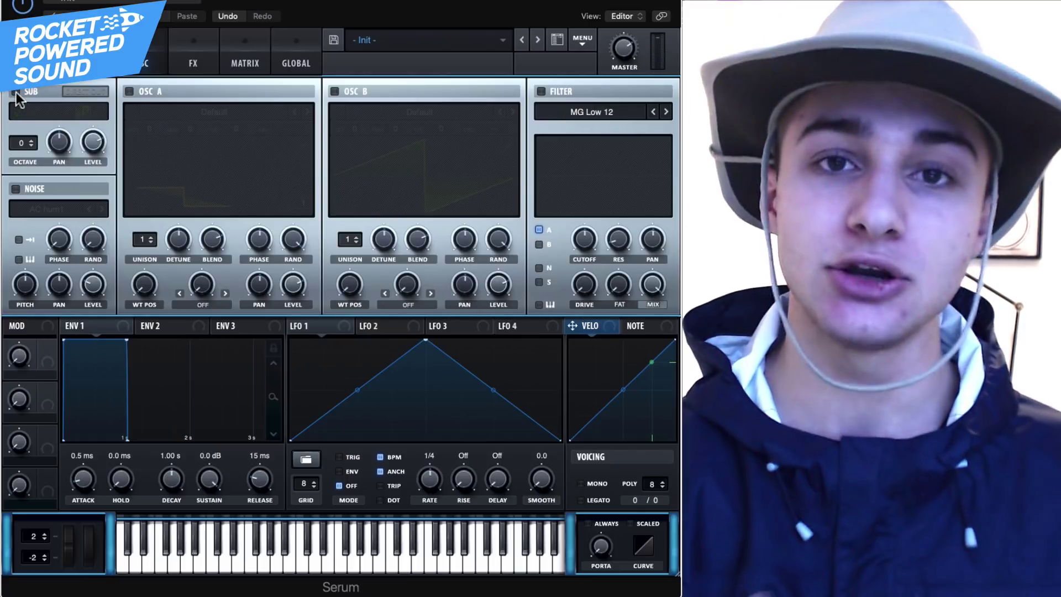
Enable the noise oscillator and load the Analog noise J106
click(64, 214)
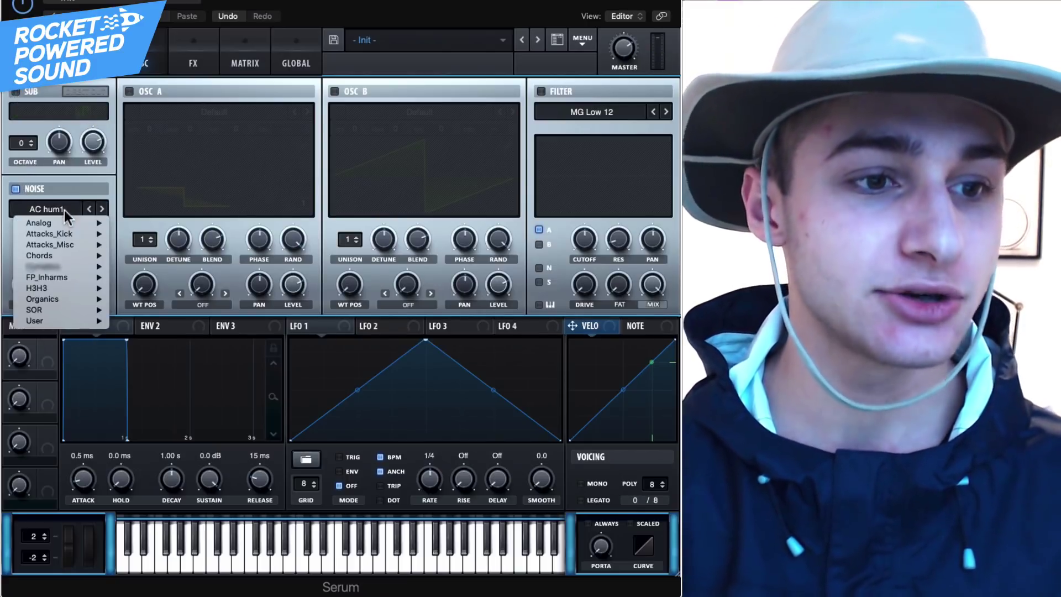
mouse_move(62, 219)
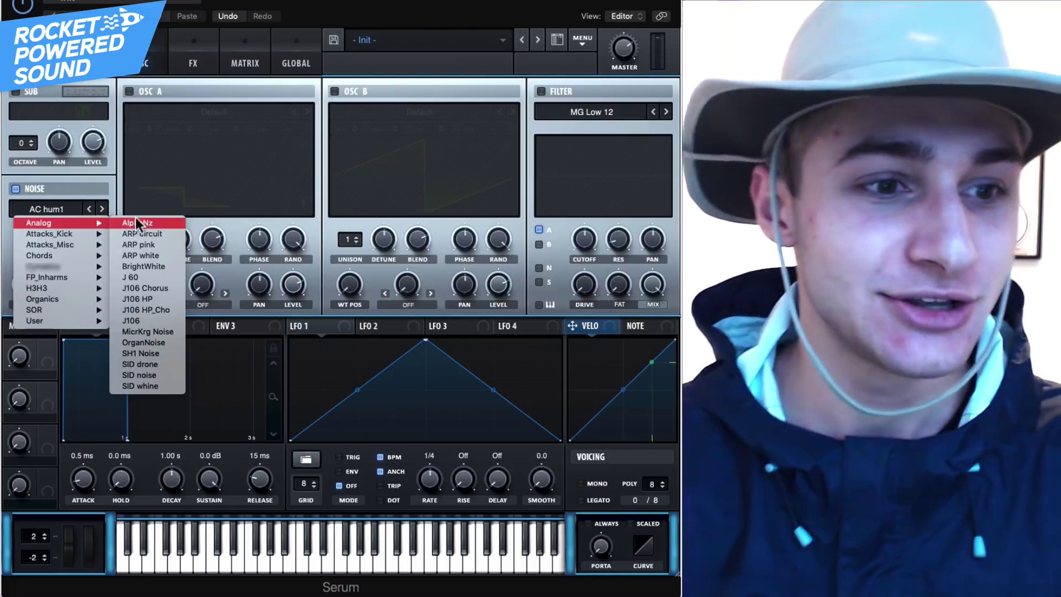
click(139, 320)
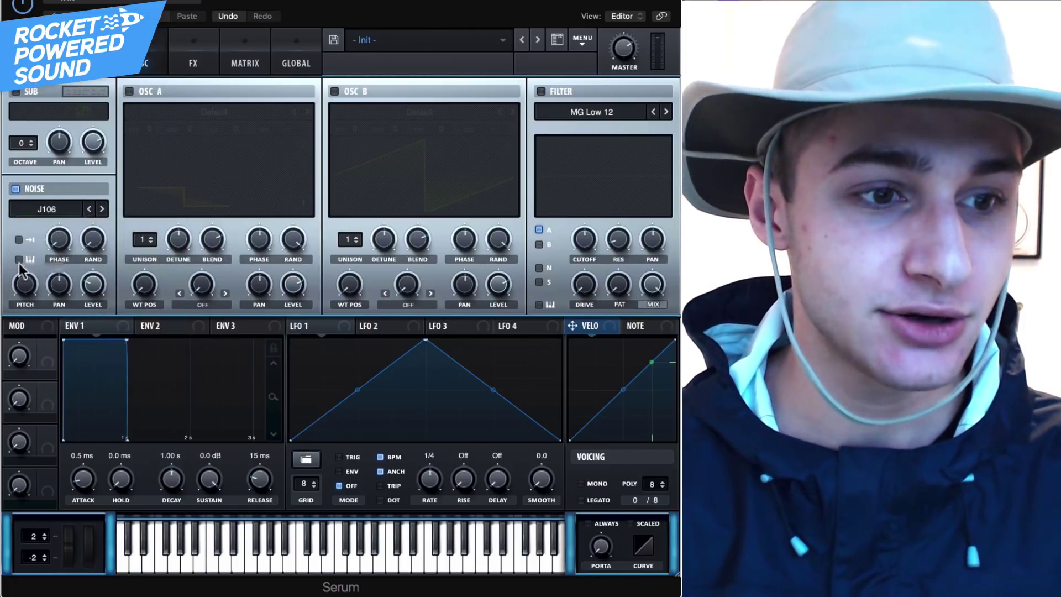
Load the user noise sample Aye #3 and adjust the noise oscillator's pitch
click(72, 211)
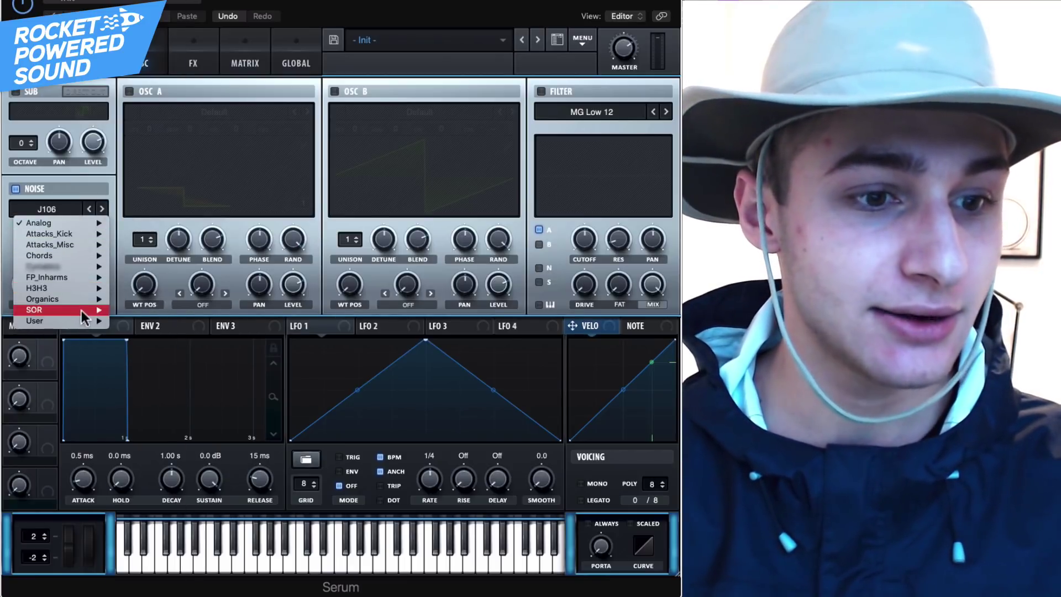
mouse_move(94, 321)
click(148, 322)
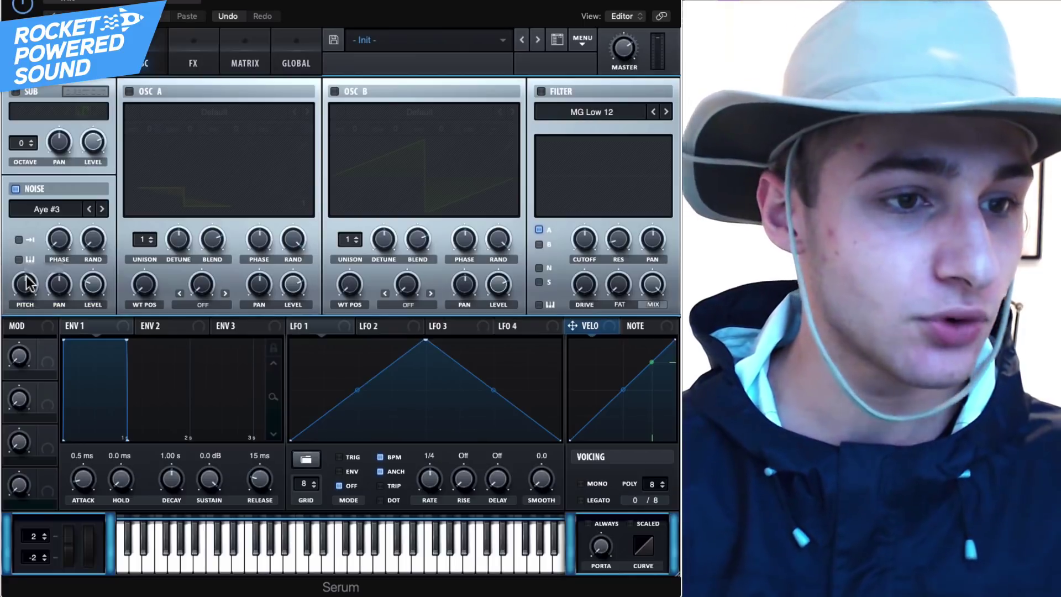
drag(26, 276, 26, 275)
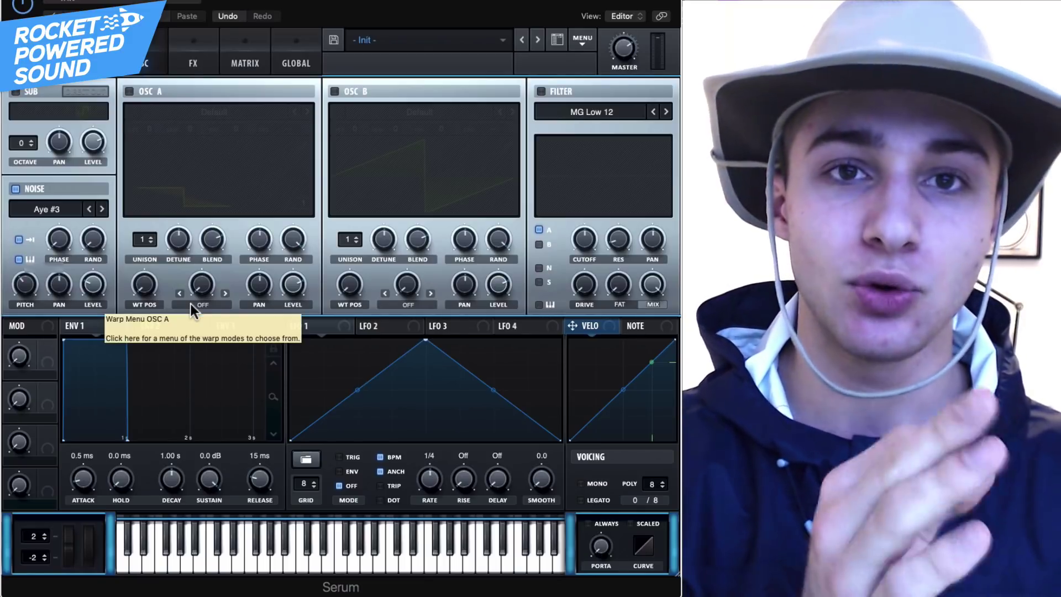
Load the Analog noise ARP white and raise the noise oscillator's level
click(49, 209)
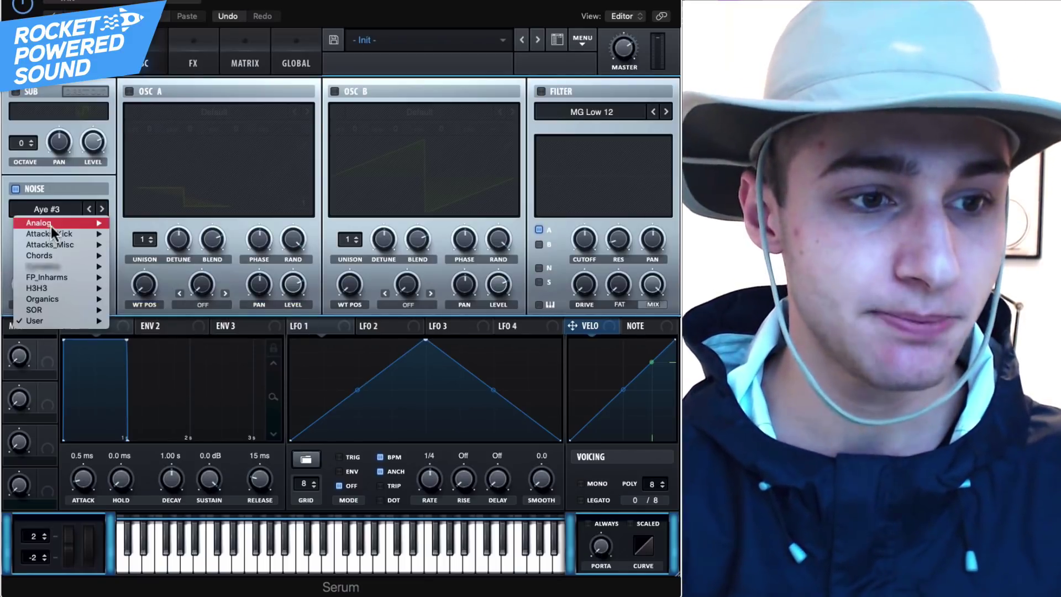
mouse_move(62, 224)
click(151, 253)
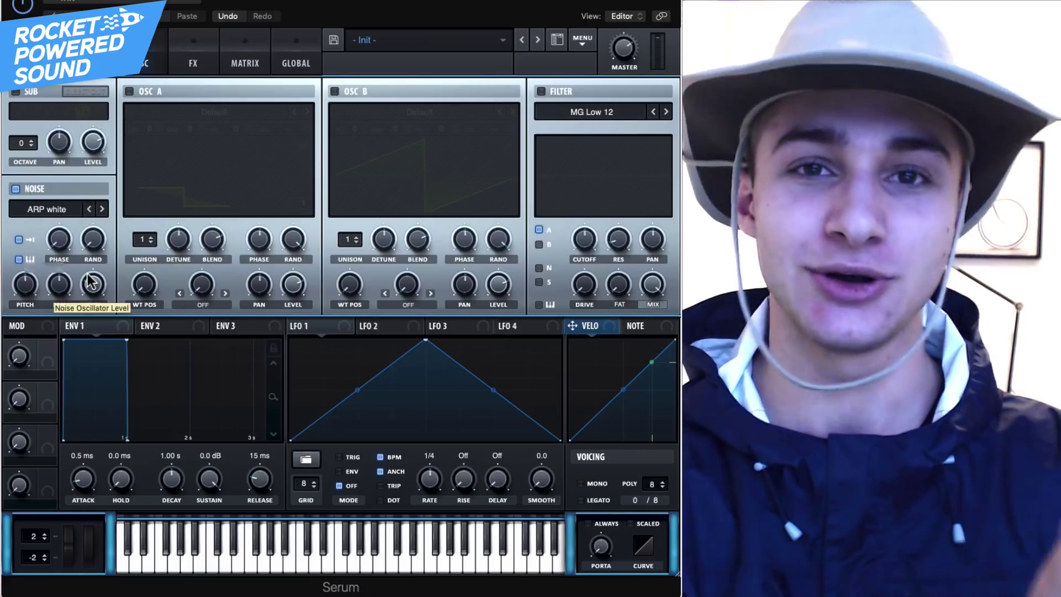
drag(93, 279, 135, 217)
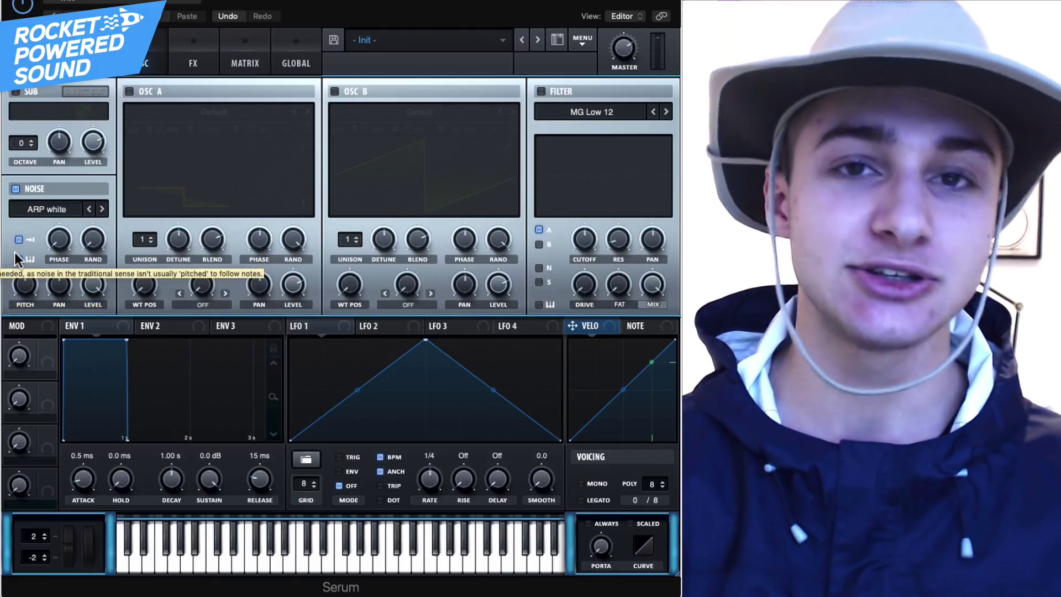
Switch off the noise oscillator and re-enable oscillator A, leaving oscillator B off
click(22, 188)
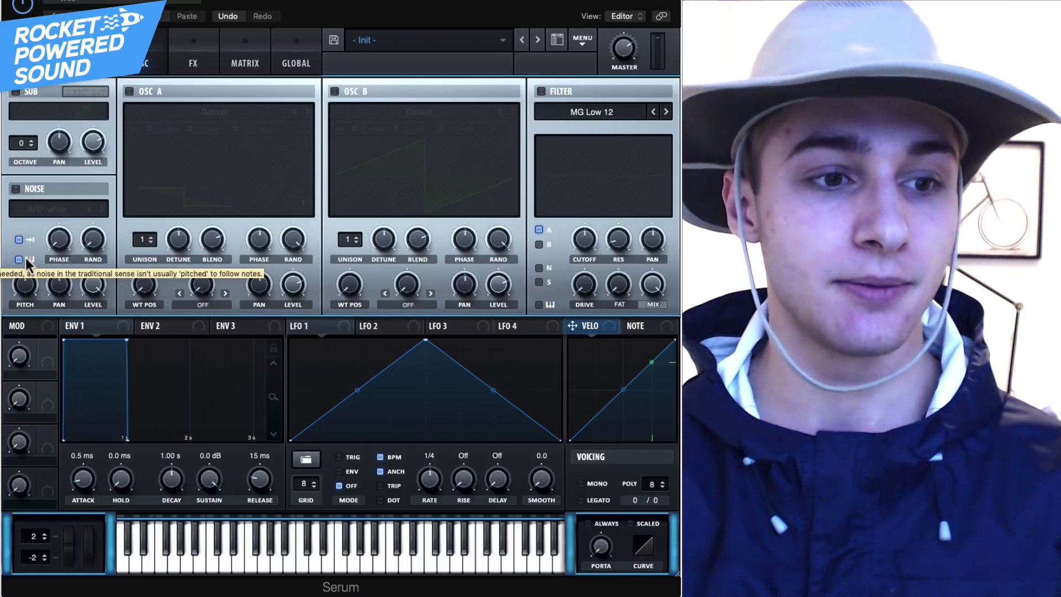
click(15, 189)
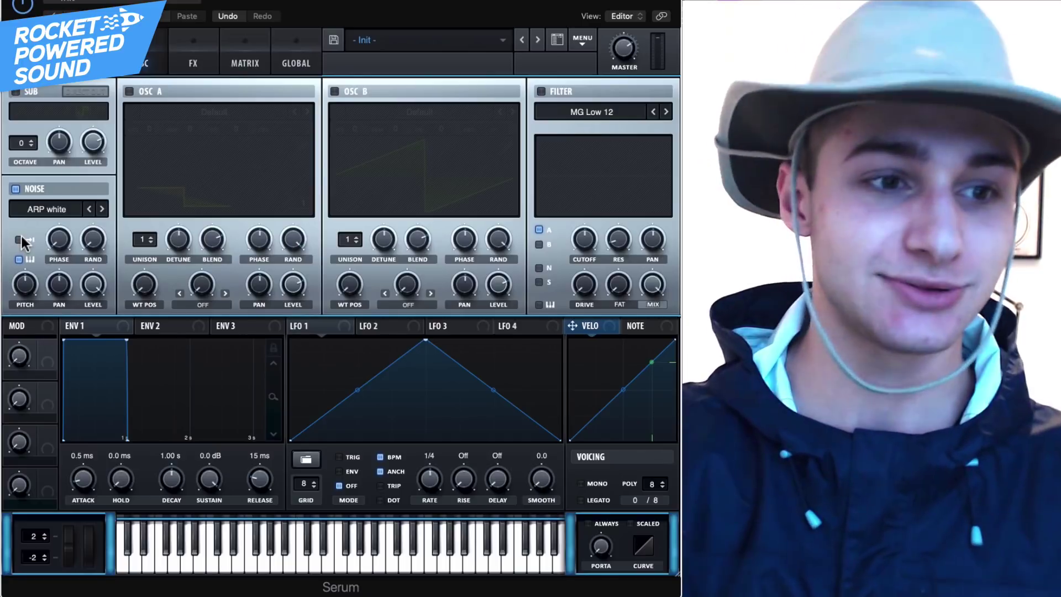
click(16, 189)
click(130, 92)
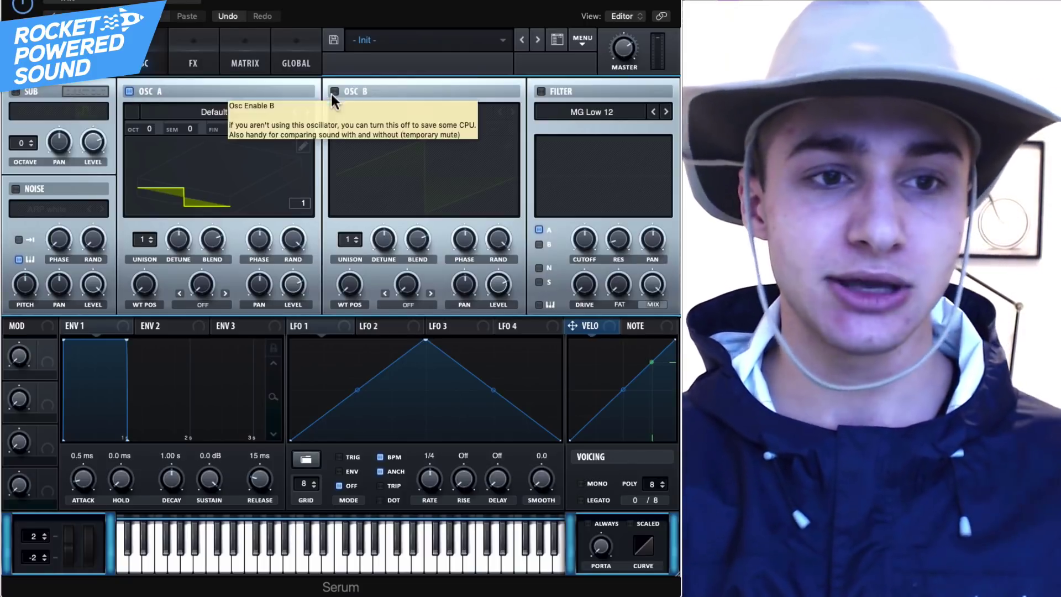
click(335, 91)
click(335, 91)
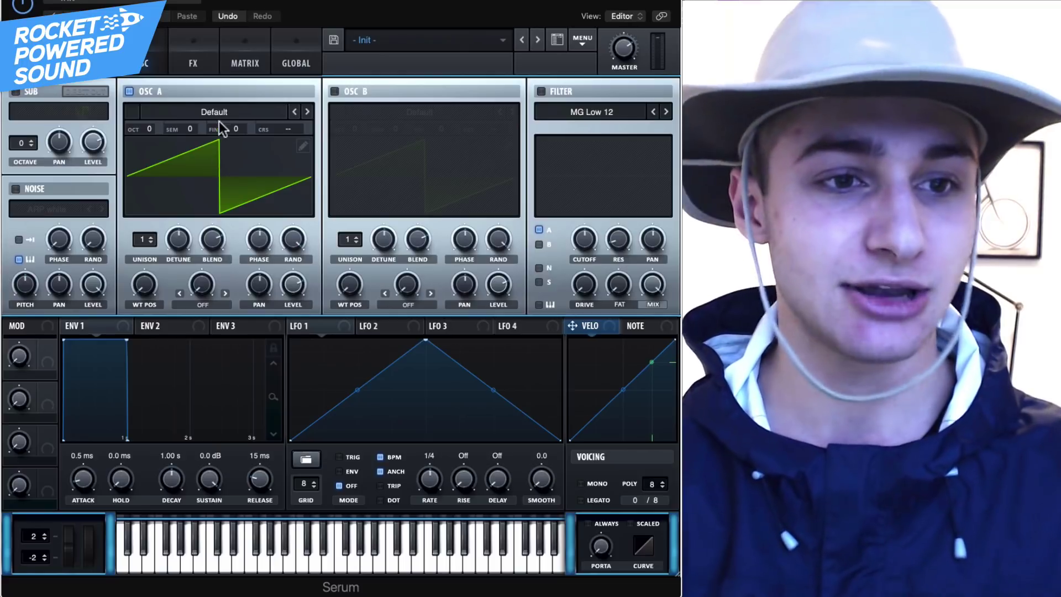
Browse oscillator A's wavetable categories and load the Analog wavetable Basic Mini
click(220, 112)
mouse_move(279, 124)
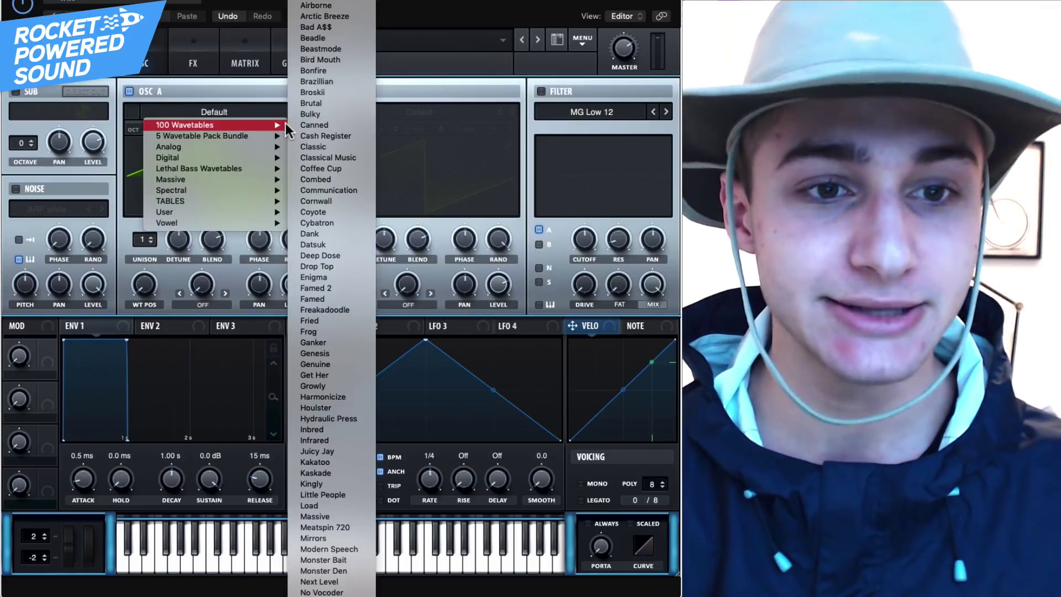
click(220, 112)
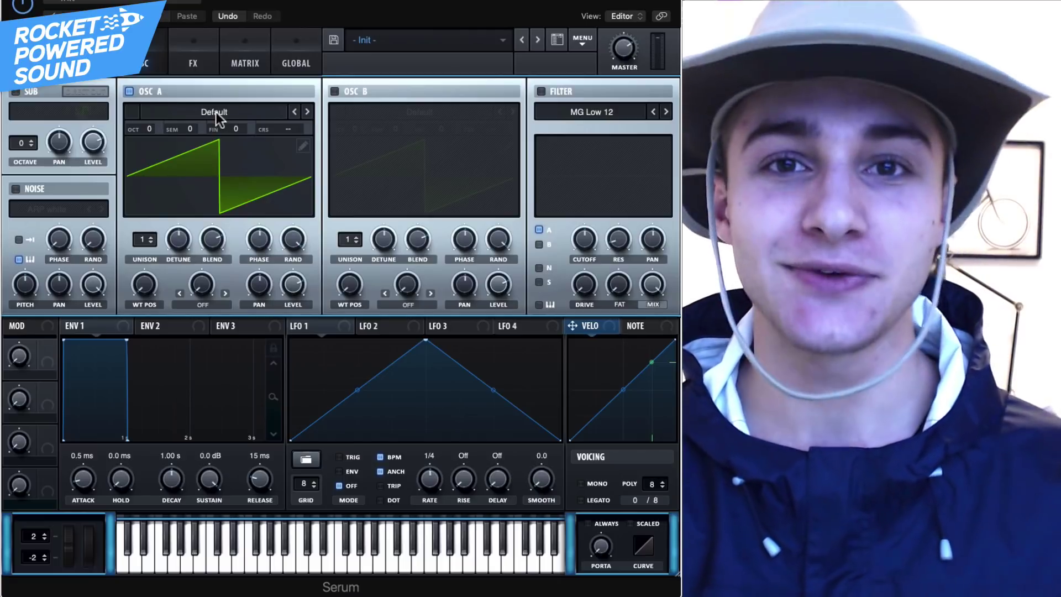
click(216, 113)
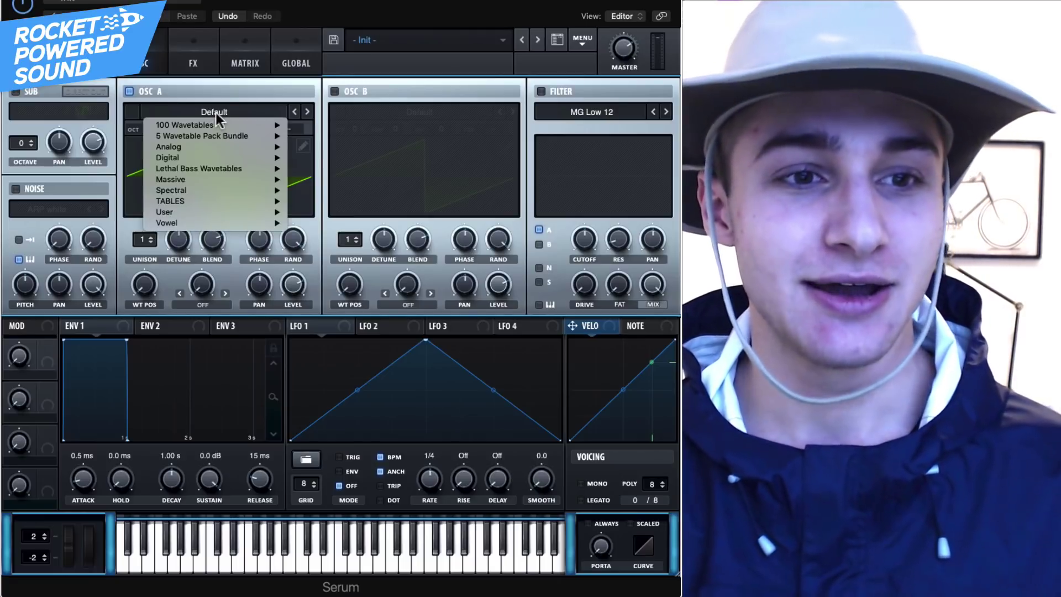
mouse_move(254, 147)
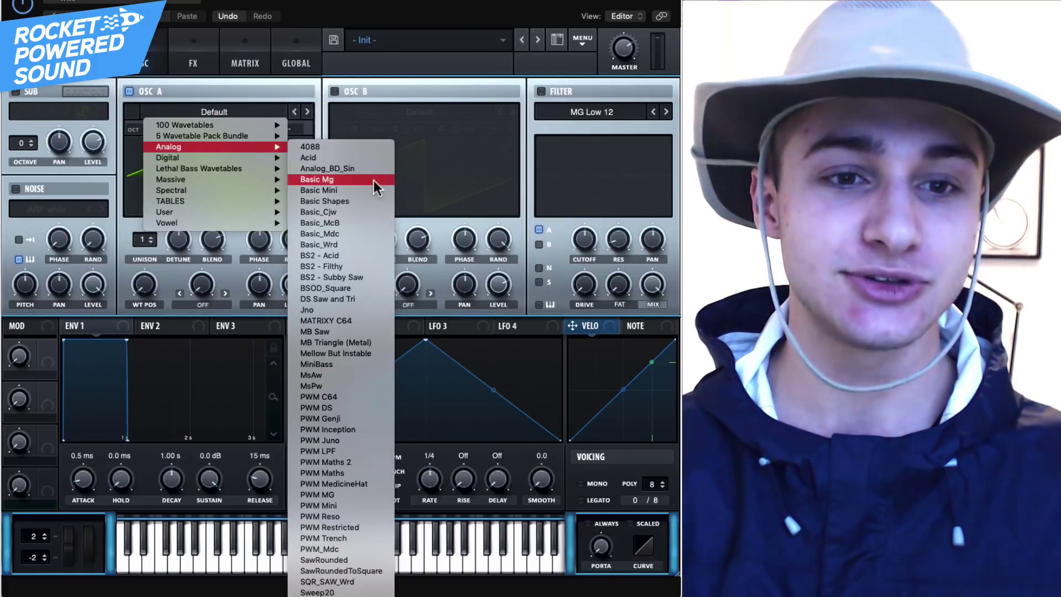
click(369, 191)
Show oscillator A's wavetable in 3D and sweep its wavetable position up to frame 4
drag(152, 286, 135, 315)
click(173, 197)
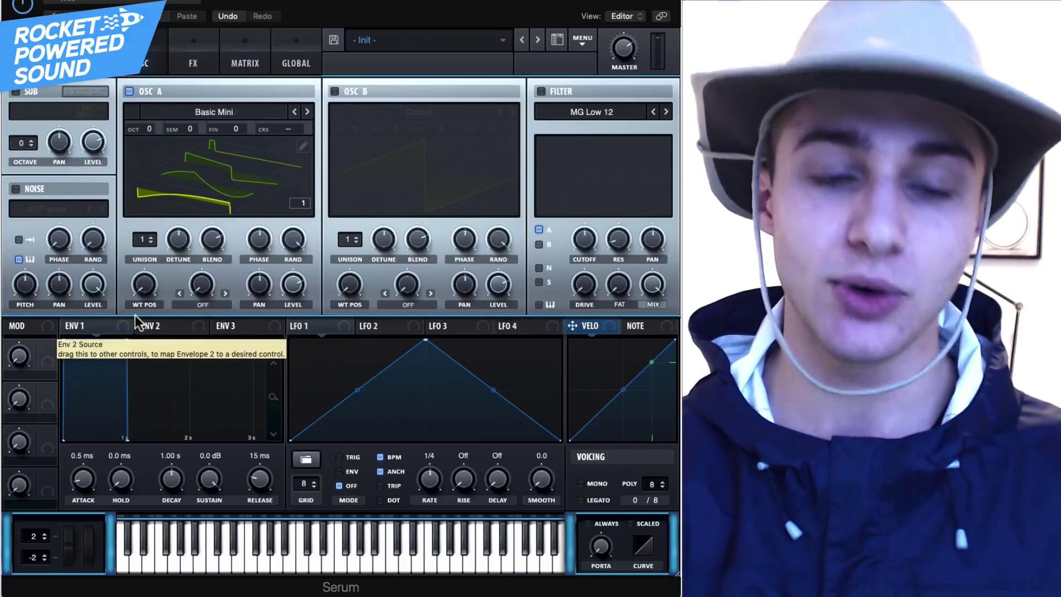
drag(138, 284, 137, 243)
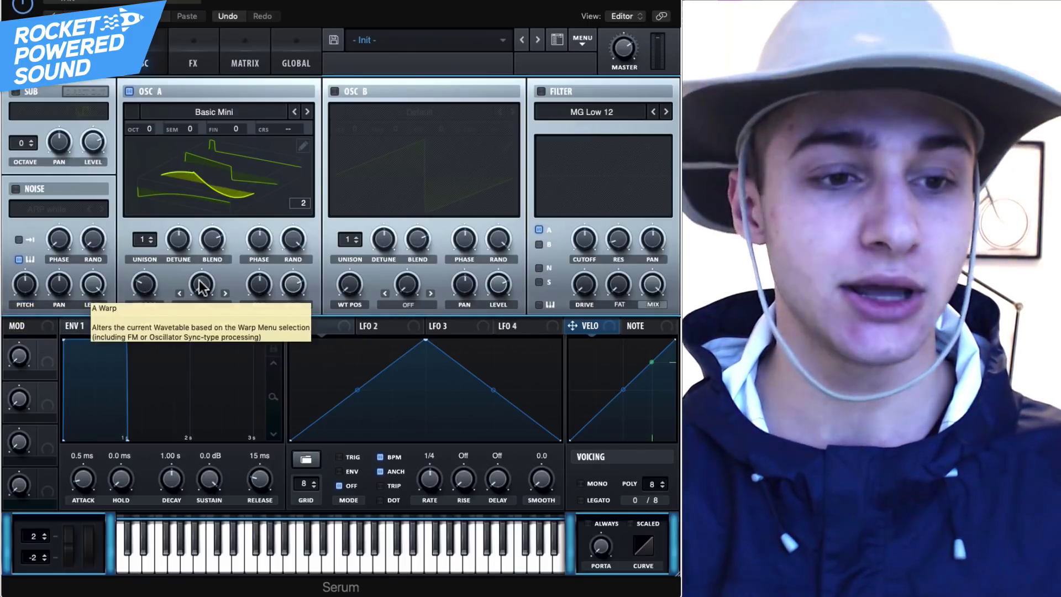
drag(144, 285, 155, 238)
Load the Click wavetable into oscillator A and sweep its wavetable position to frame 108 and back to 1
click(214, 107)
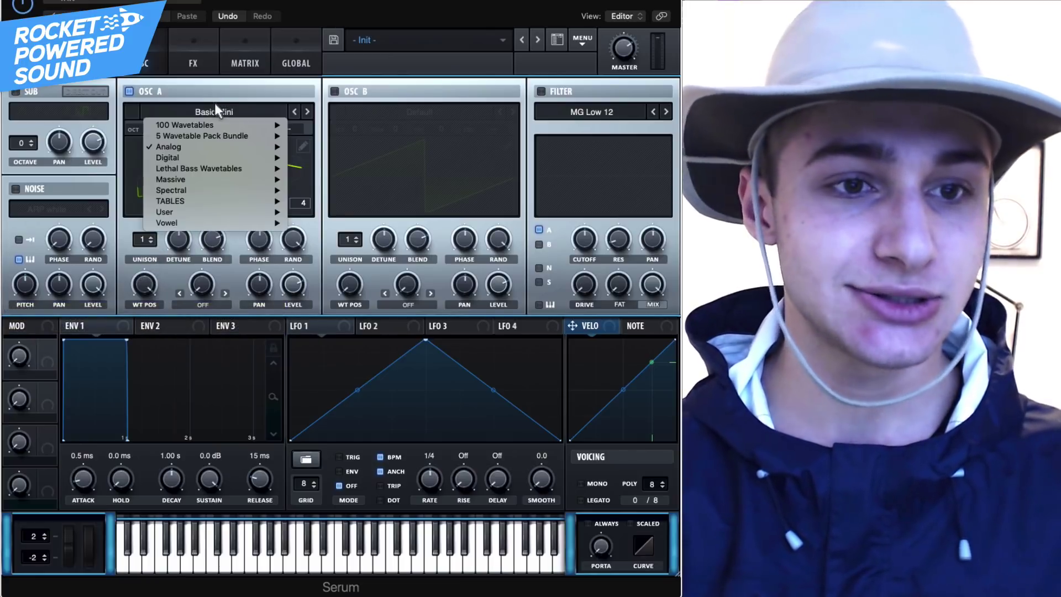
mouse_move(211, 160)
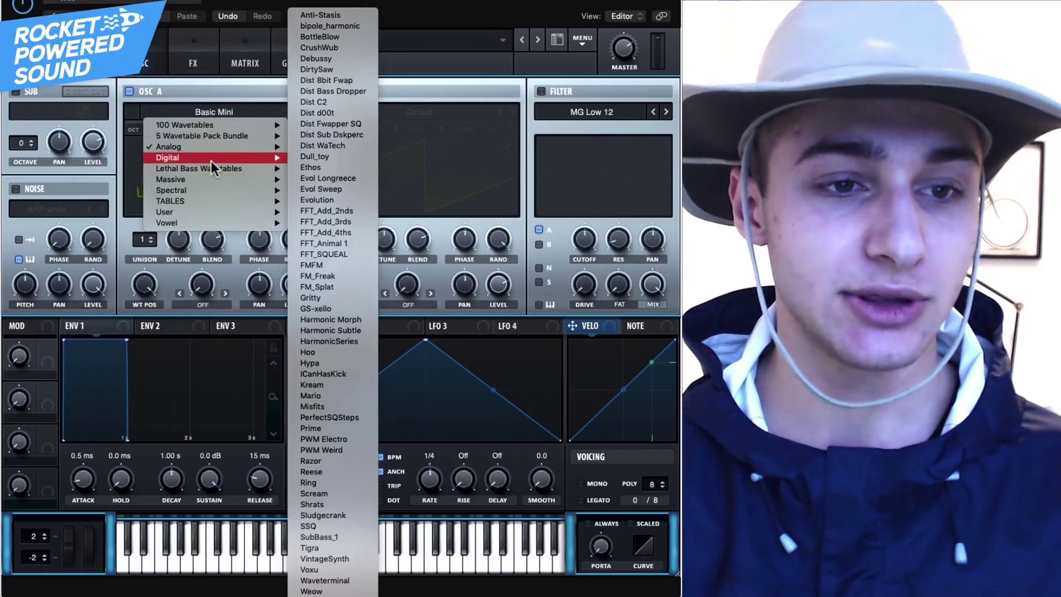
click(330, 171)
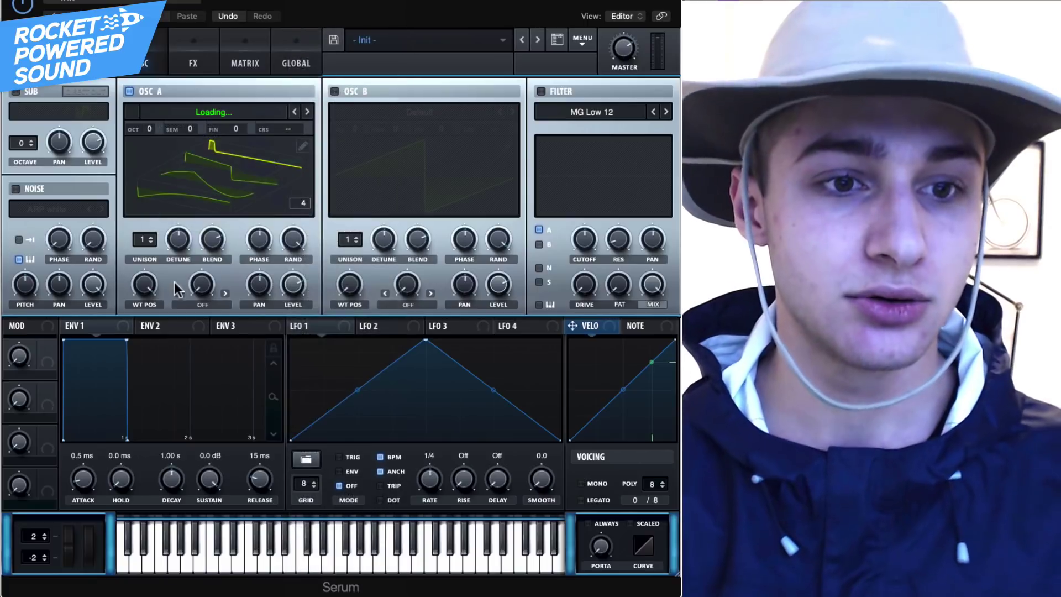
drag(139, 287, 111, 401)
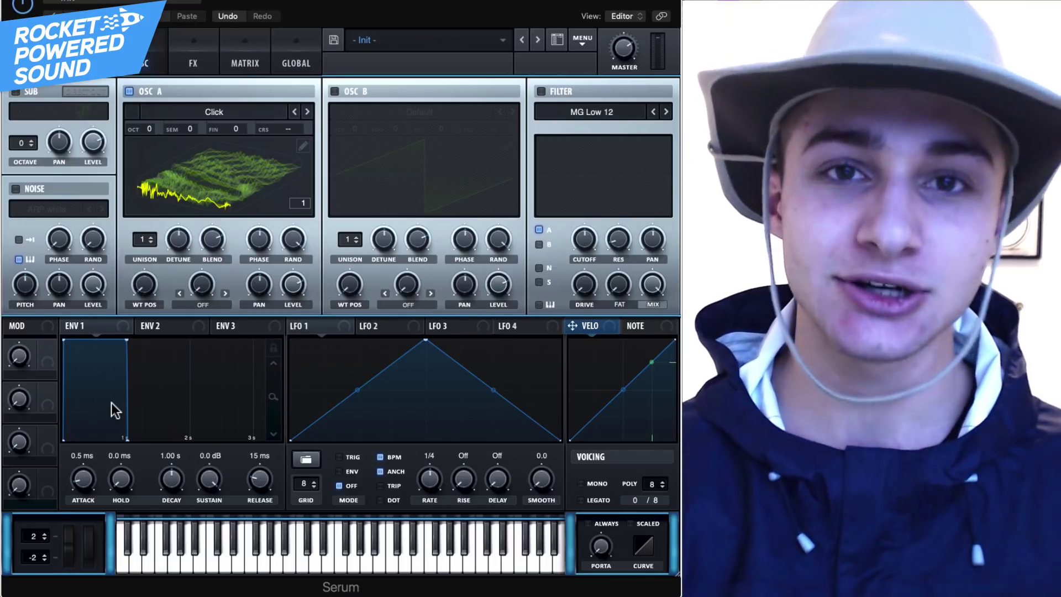
drag(144, 284, 138, 220)
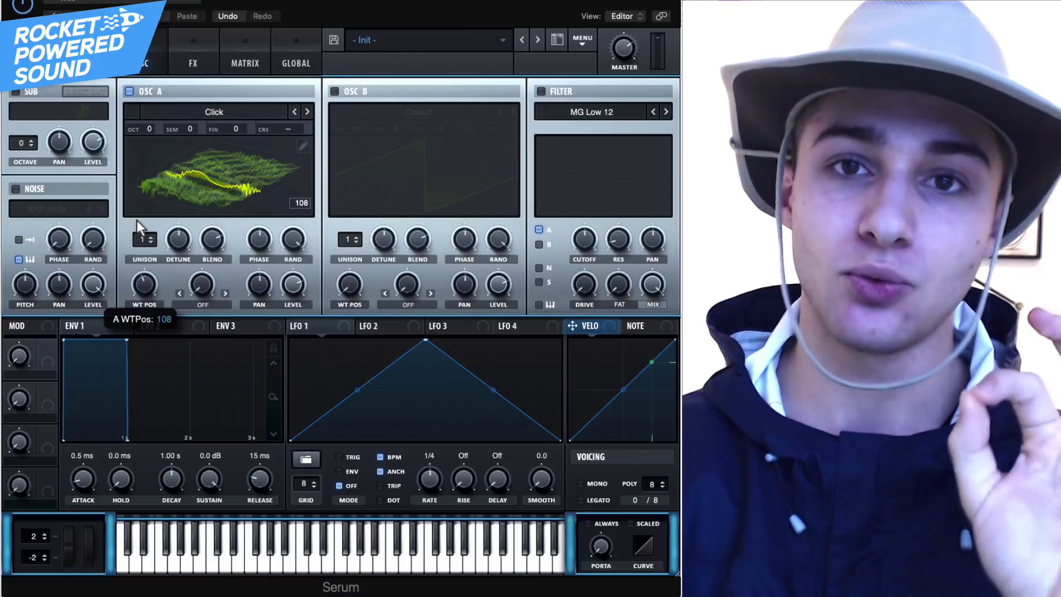
drag(137, 220, 128, 300)
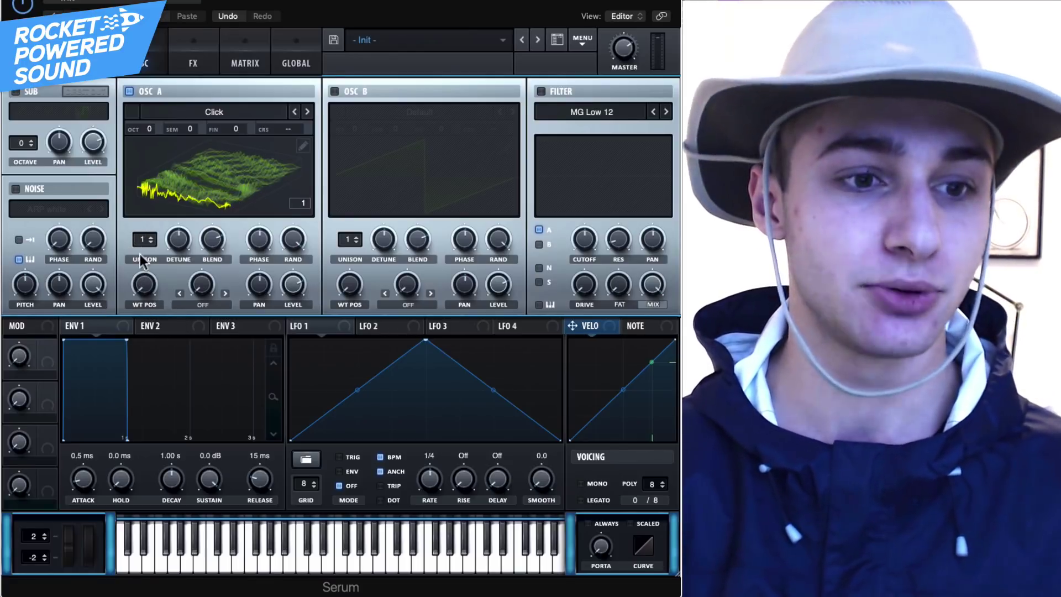
Set oscillator A's unison to 16 voices
drag(143, 242, 168, 35)
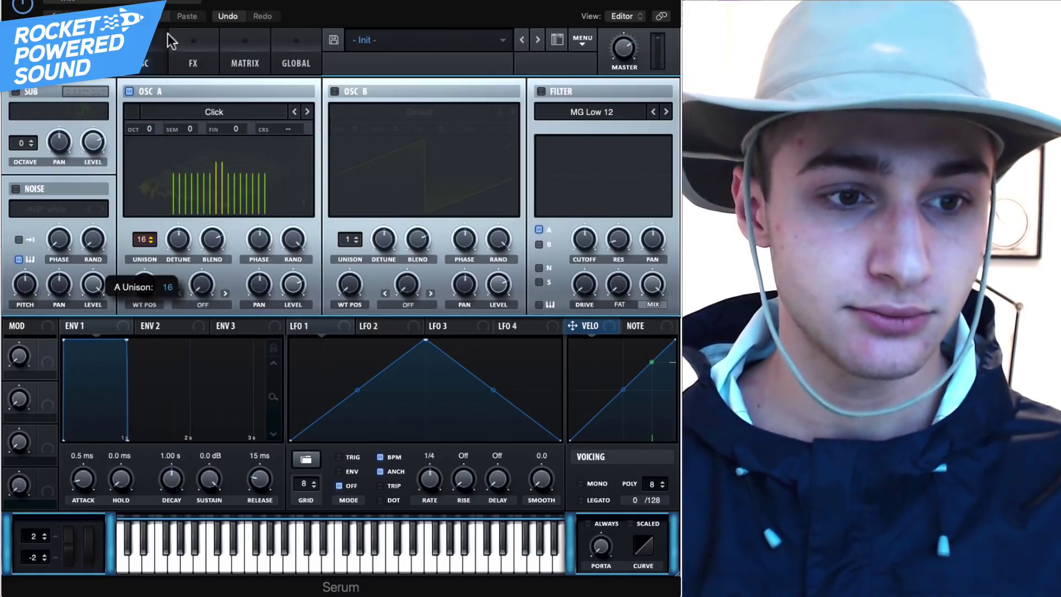
Return oscillator A's unison to 1 voice and lower its detune slightly
drag(161, 242, 155, 286)
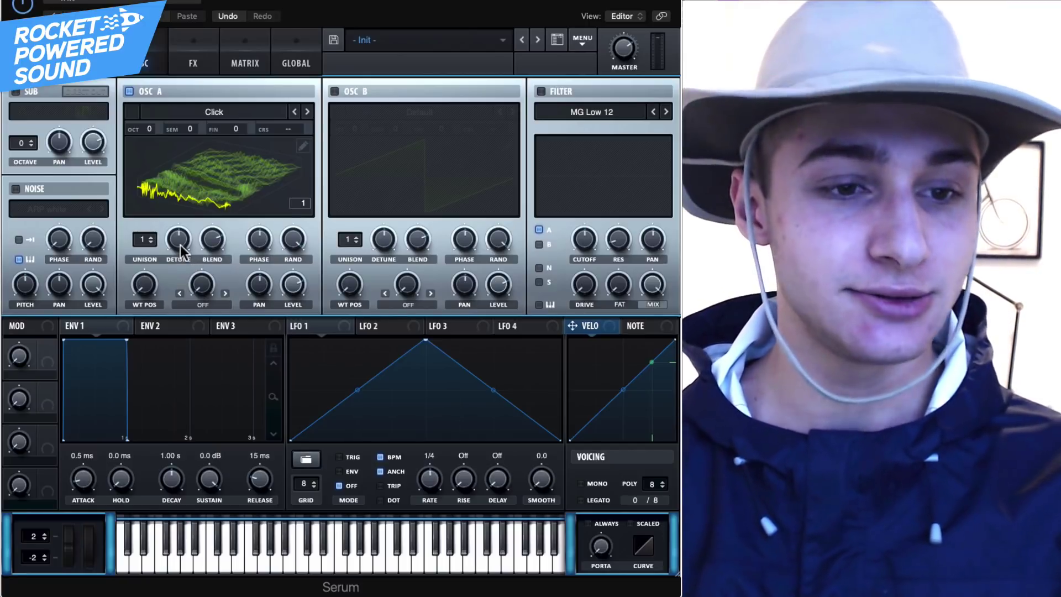
mouse_move(178, 242)
mouse_down()
mouse_move(164, 260)
mouse_move(169, 244)
mouse_up()
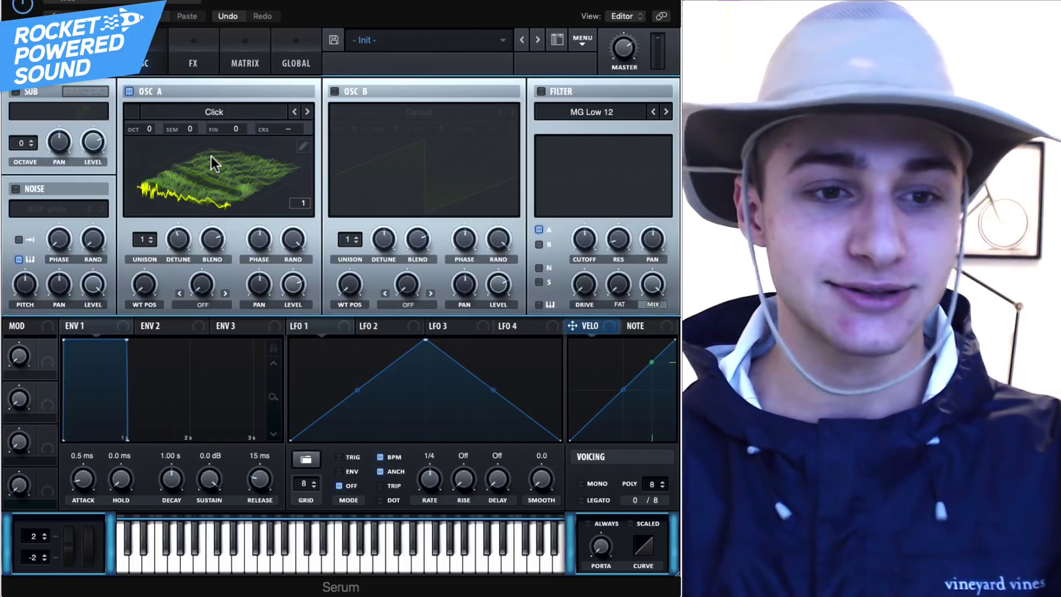
Set oscillator A's warp mode to Sync (No Window) and show its waveform in 2D
click(231, 305)
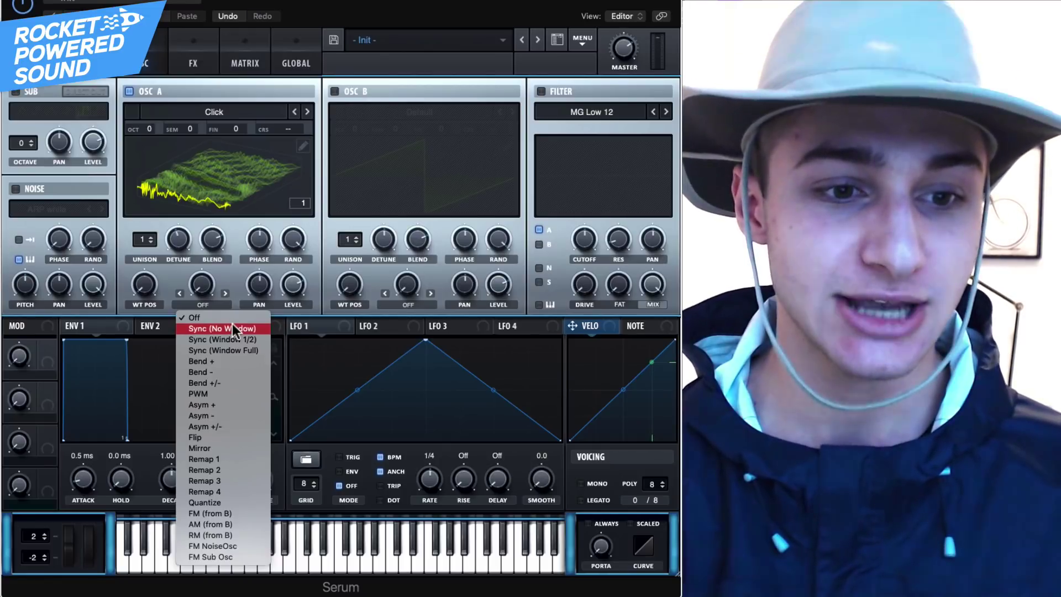
click(232, 330)
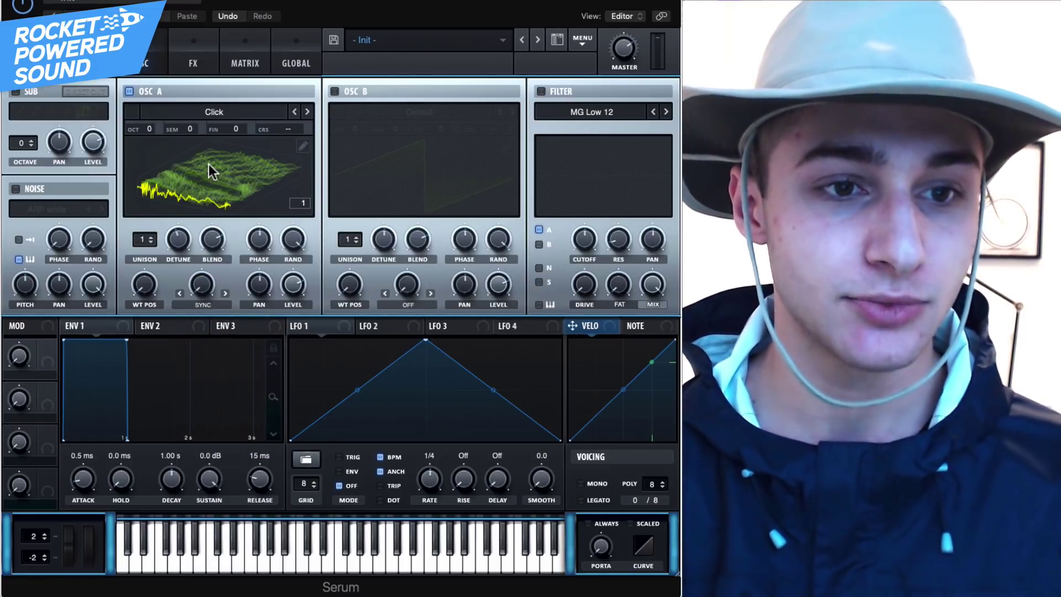
click(208, 165)
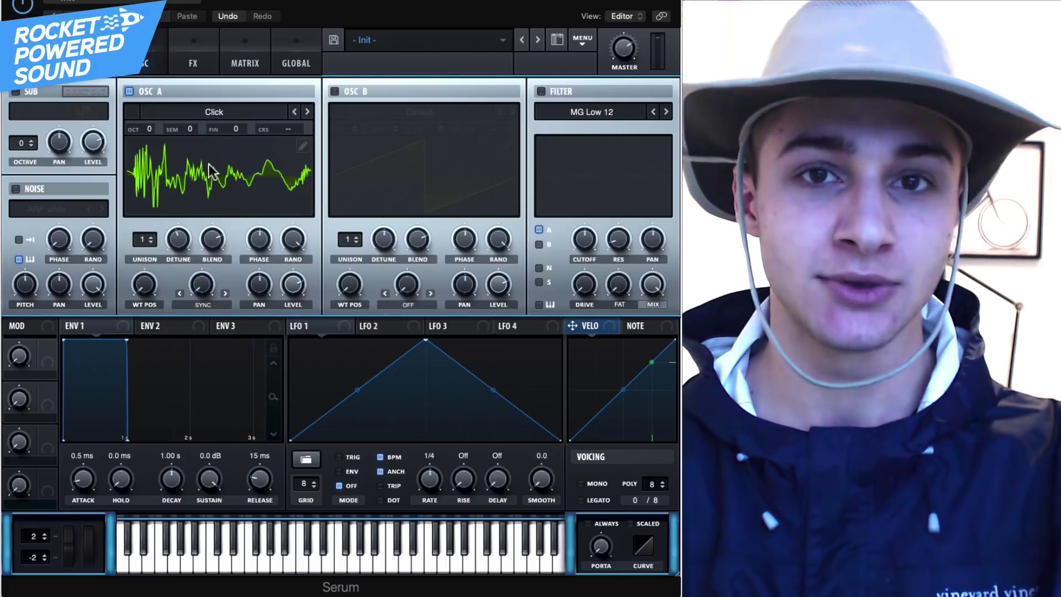
click(208, 165)
click(208, 164)
click(208, 165)
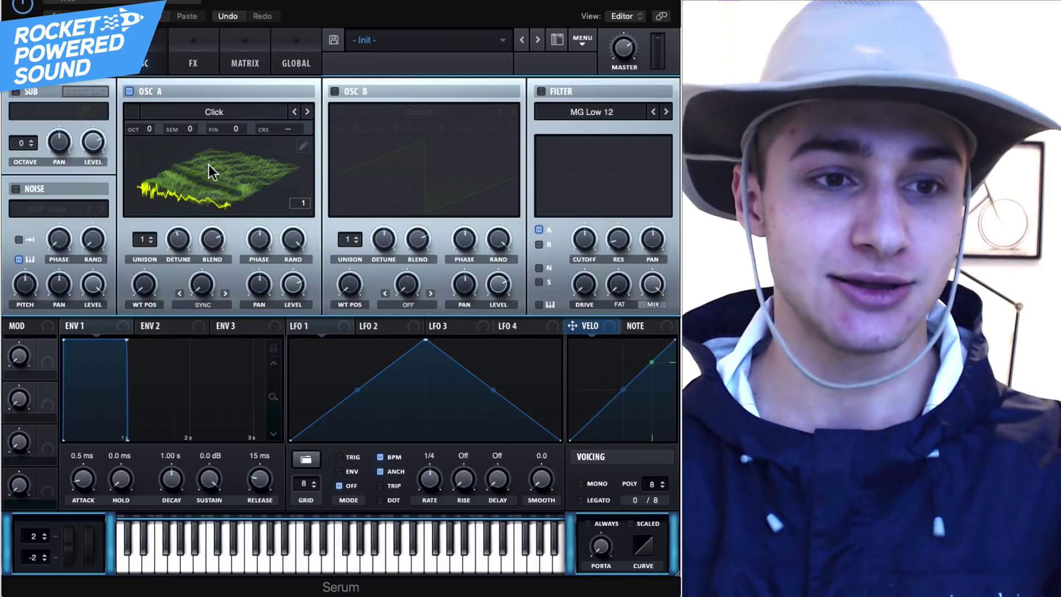
click(208, 164)
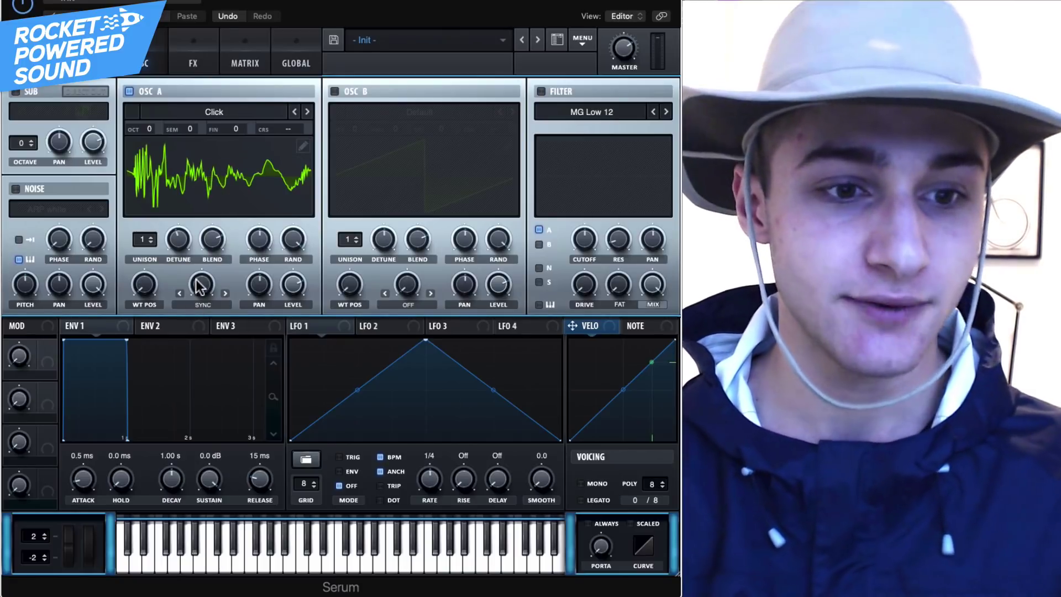
Sweep oscillator A's Sync warp amount and try the Mirror warp mode at 17%
drag(198, 264, 211, 225)
click(213, 305)
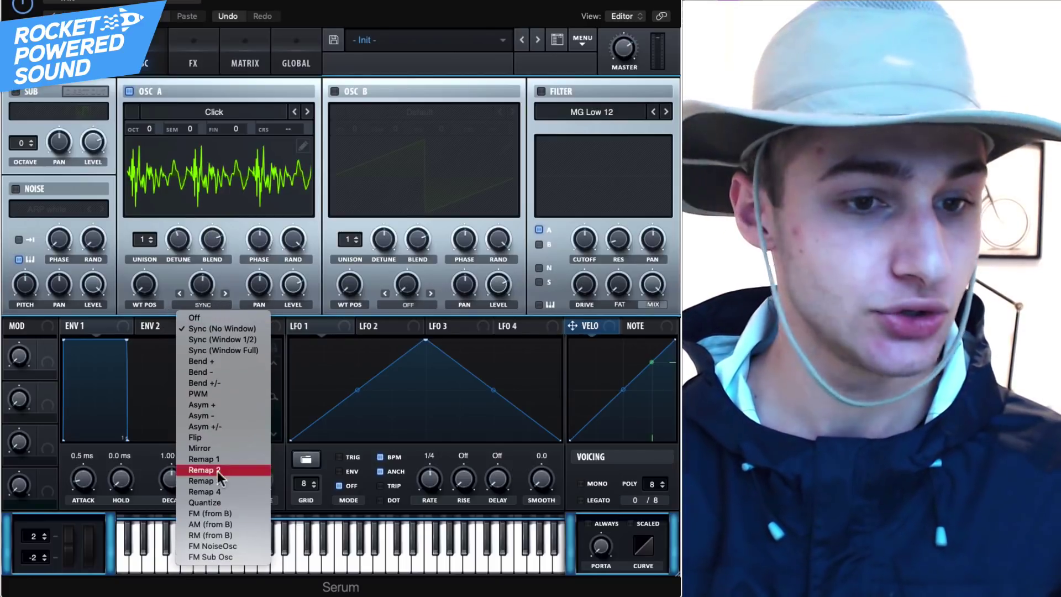
click(208, 328)
mouse_move(198, 283)
mouse_down()
mouse_move(187, 324)
mouse_move(205, 245)
mouse_move(184, 320)
mouse_move(195, 277)
mouse_move(203, 348)
mouse_move(211, 262)
mouse_move(232, 216)
mouse_move(211, 294)
mouse_move(208, 272)
mouse_up()
click(205, 304)
click(240, 450)
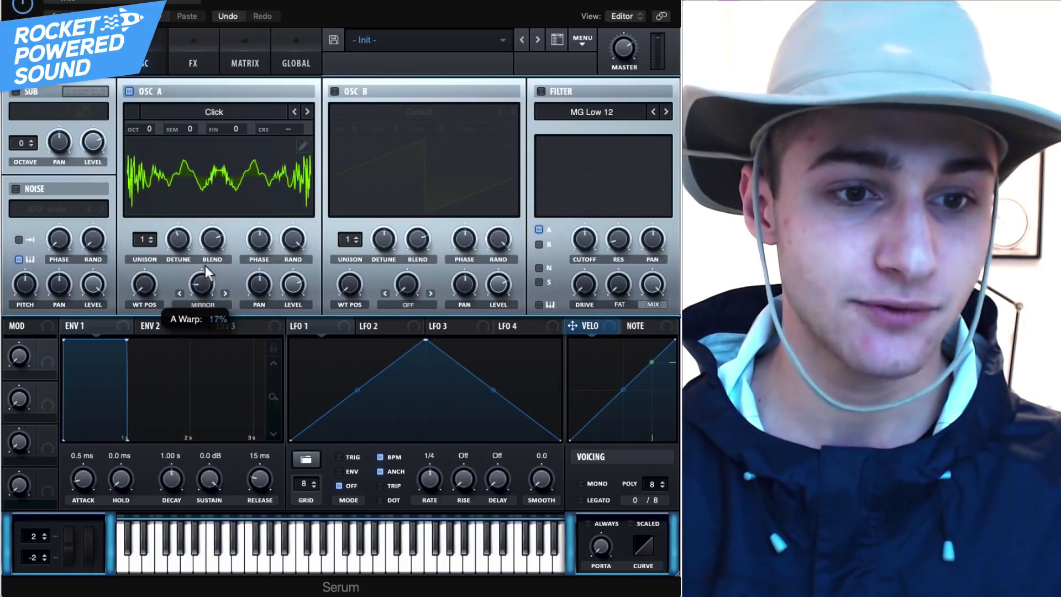
Set oscillator A's warp mode to FM (from B) and enable oscillator B
click(207, 305)
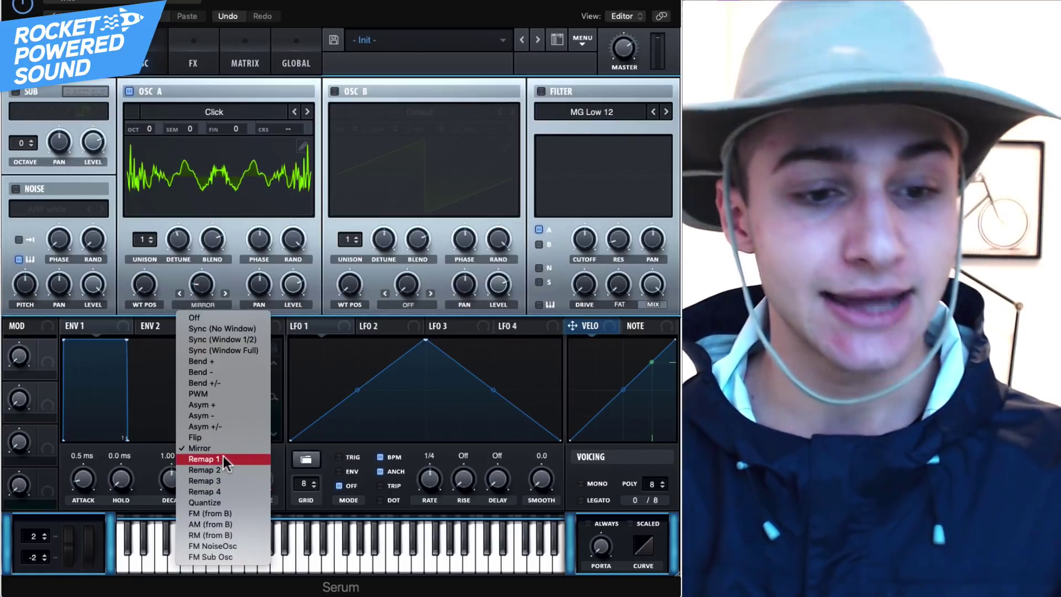
click(228, 510)
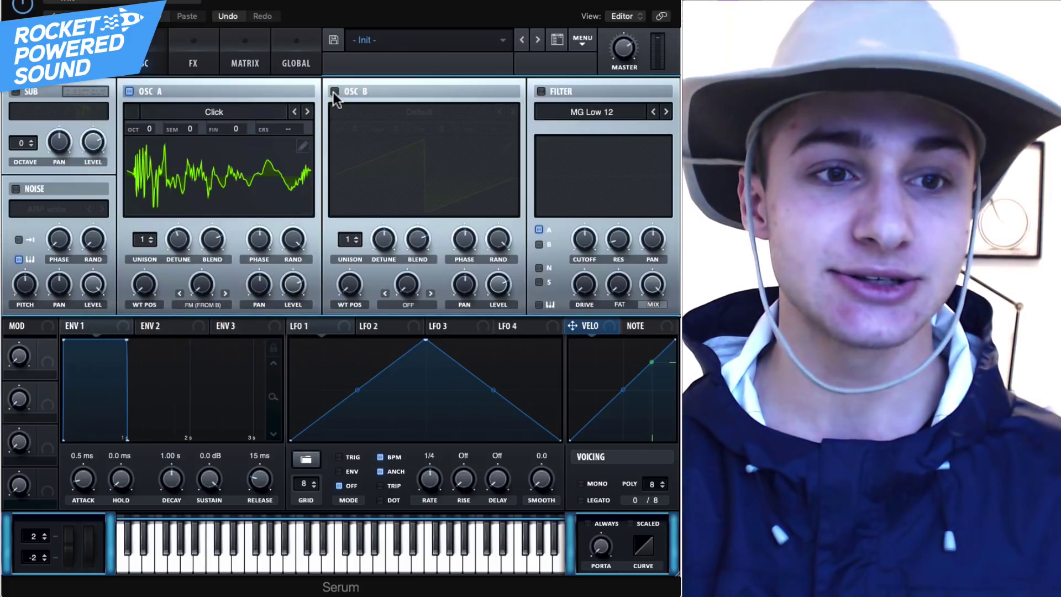
click(334, 92)
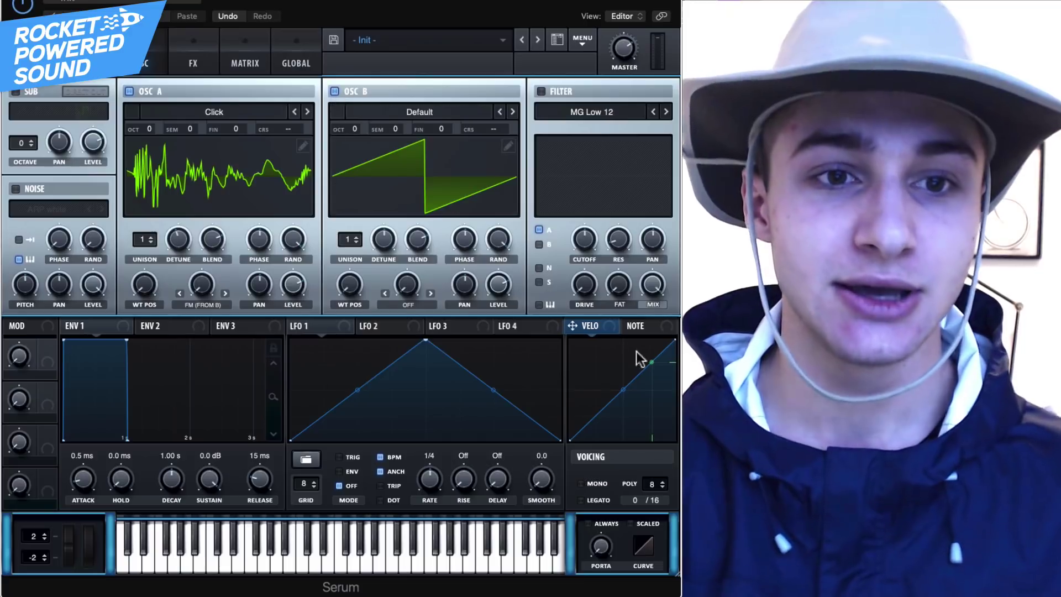
Load the Analog wavetable Basic Shapes into oscillator A and move its wavetable position to the sawtooth
click(221, 111)
mouse_move(227, 146)
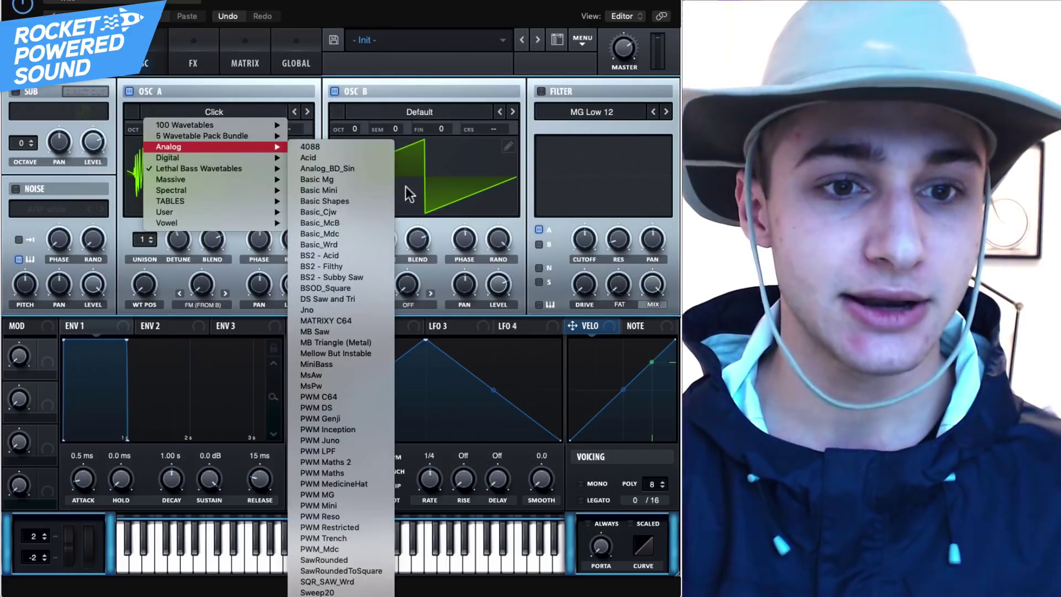
click(325, 202)
drag(144, 285, 130, 246)
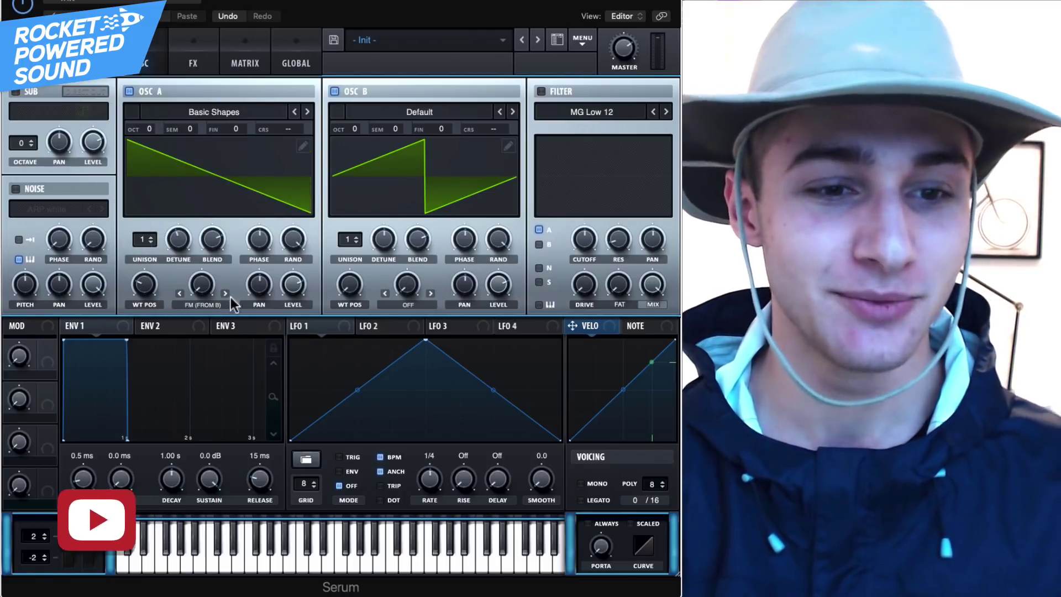
Shape the FM from oscillator B with its level at 6%, its octave at +2 and a higher warp amount on oscillator A
drag(489, 279, 489, 281)
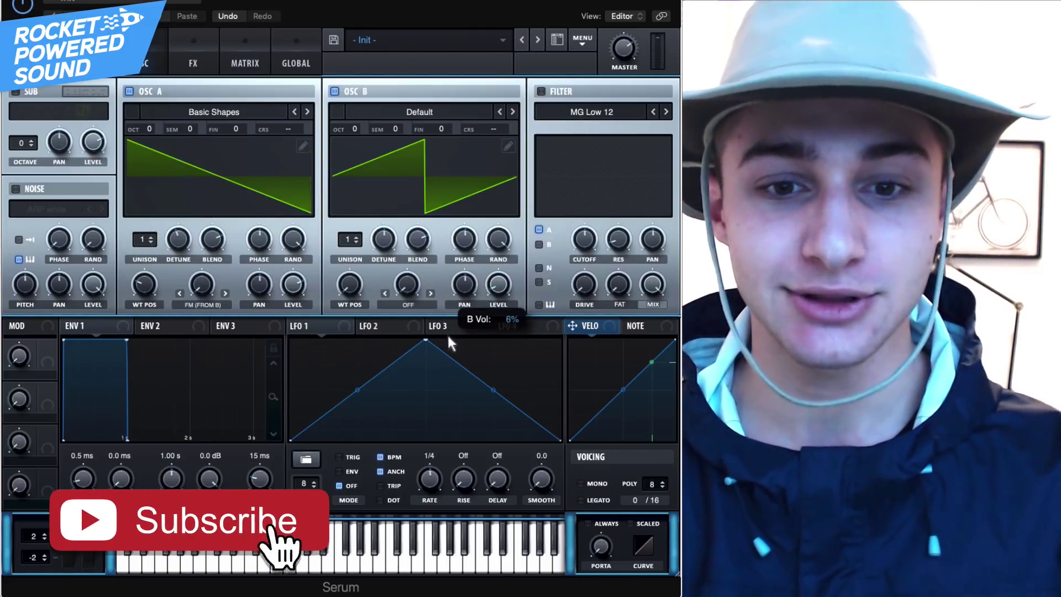
drag(201, 278, 211, 261)
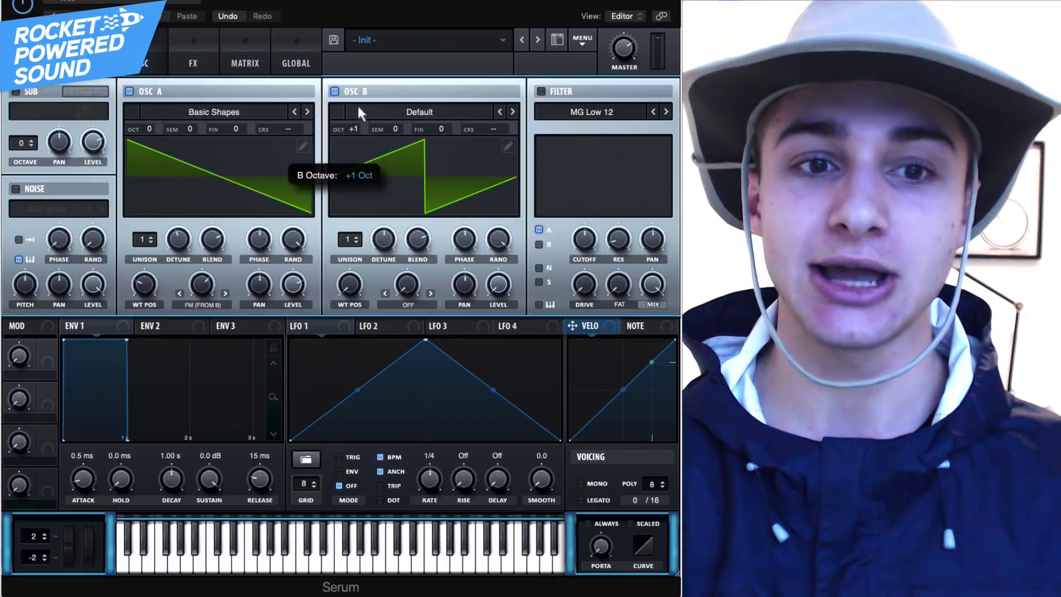
drag(358, 107, 360, 95)
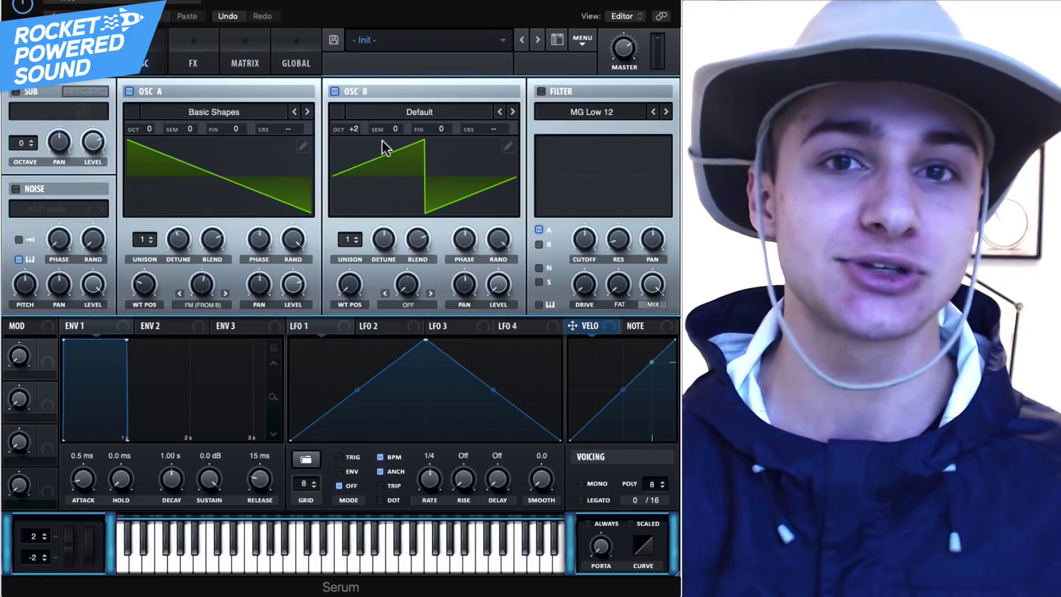
Switch oscillators A and B off and on in turn, leaving only oscillator A active with the filter enabled
click(335, 92)
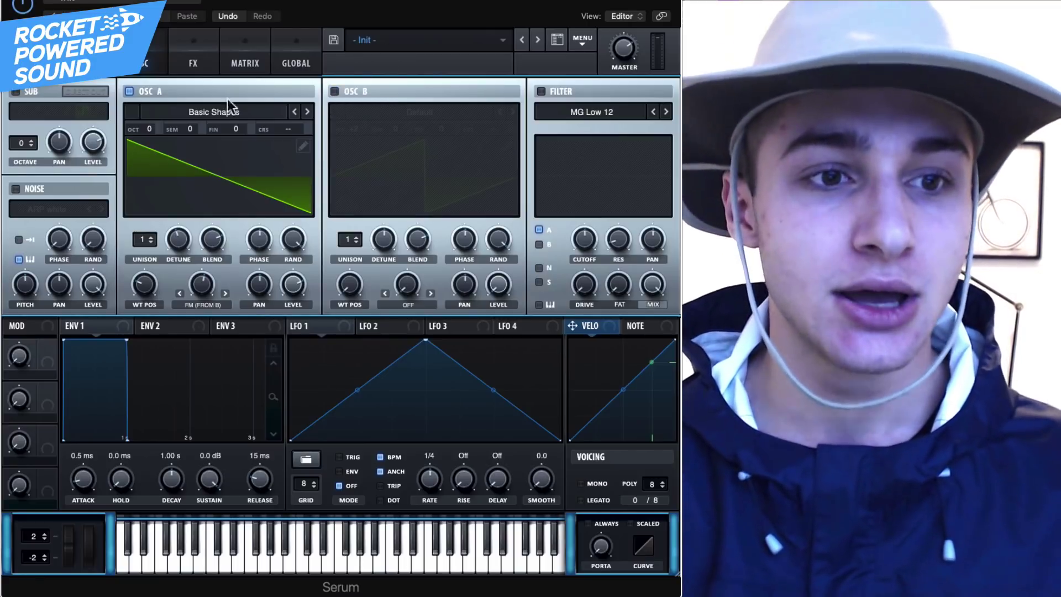
click(132, 91)
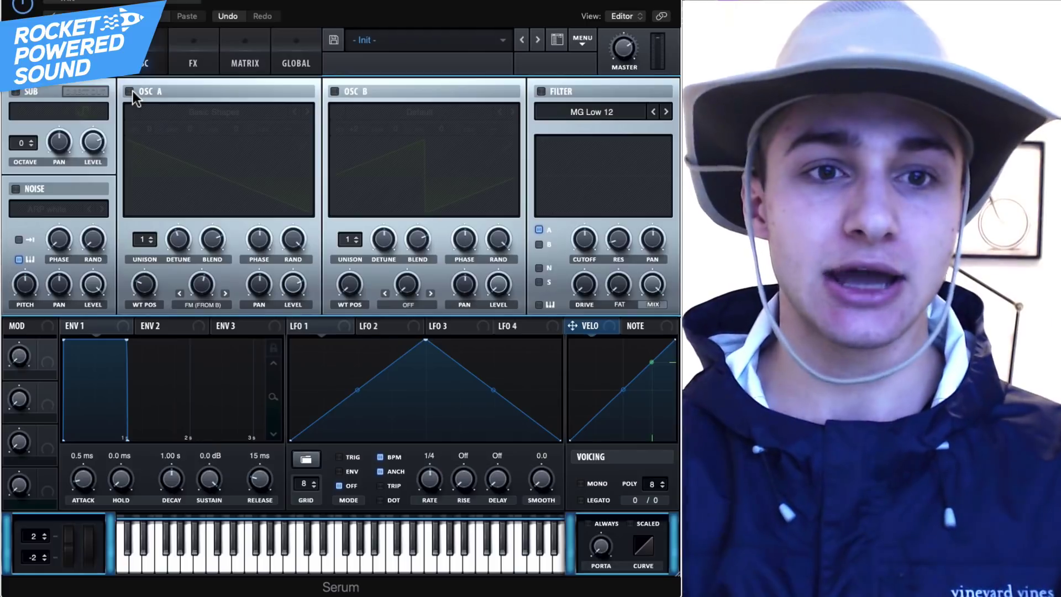
click(130, 92)
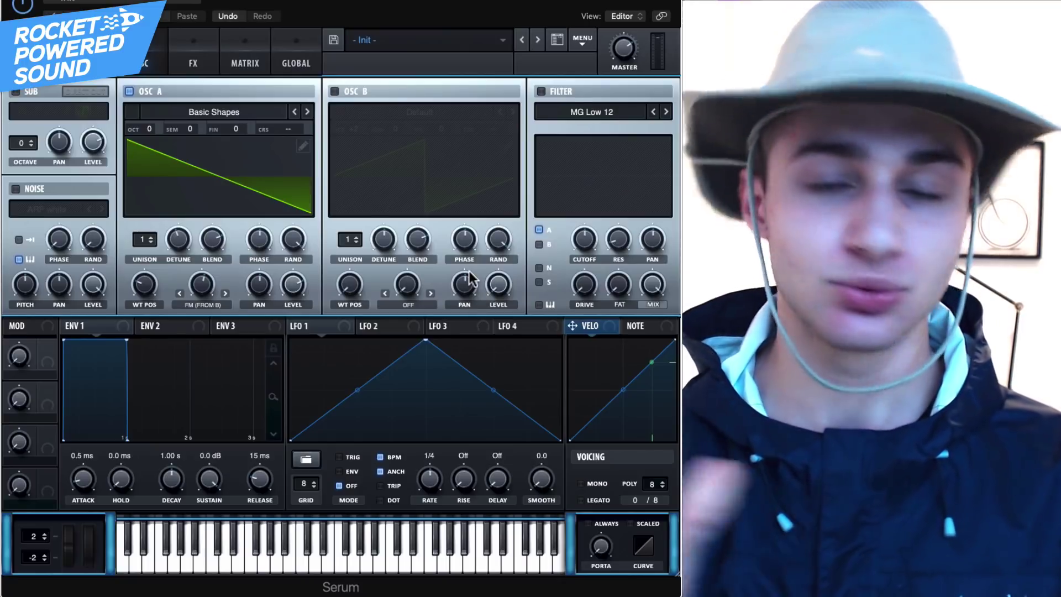
click(141, 93)
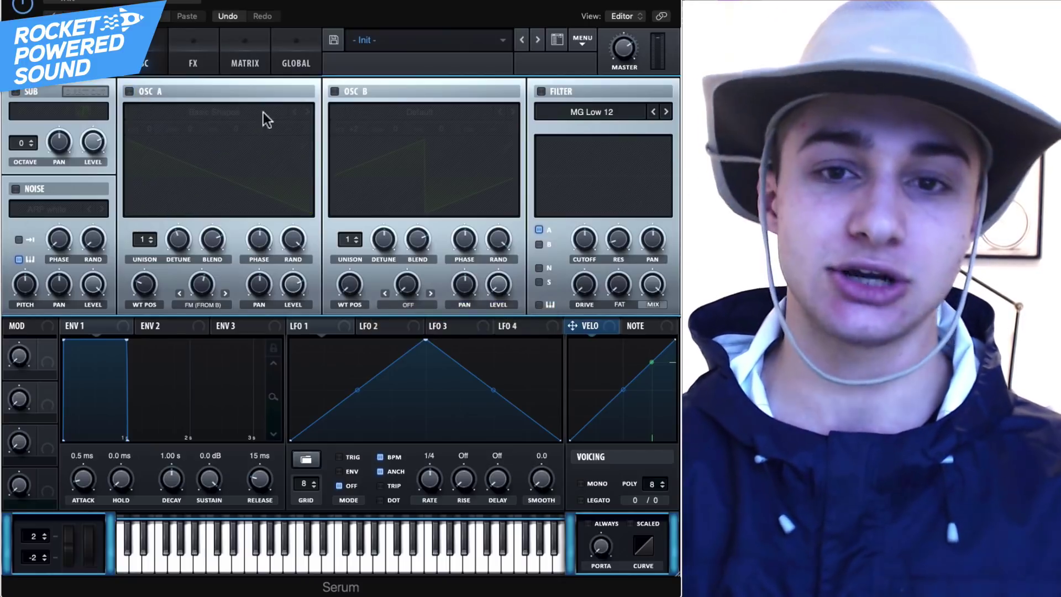
click(339, 93)
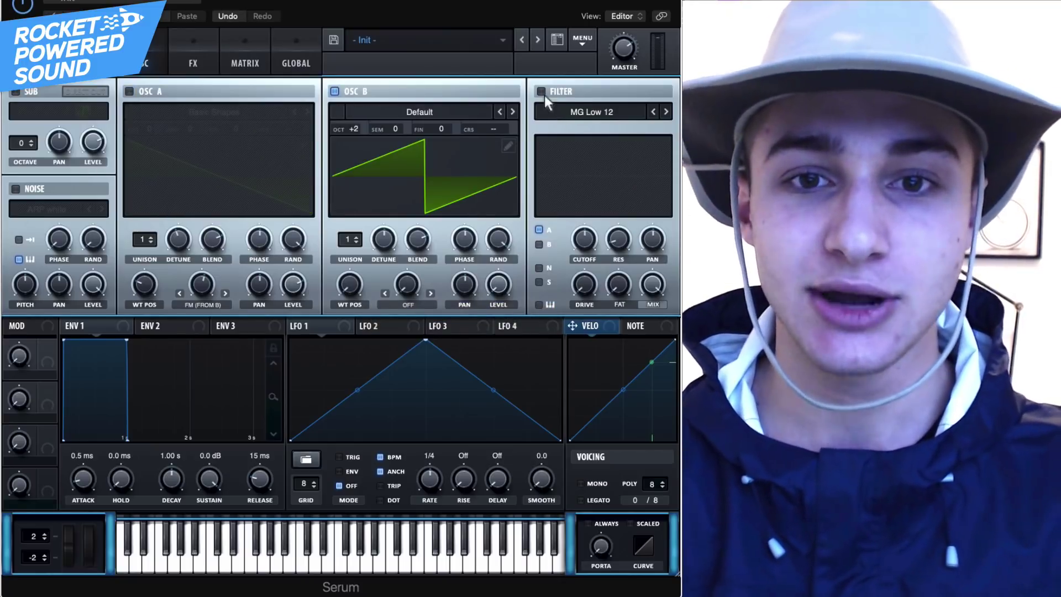
click(335, 90)
click(133, 92)
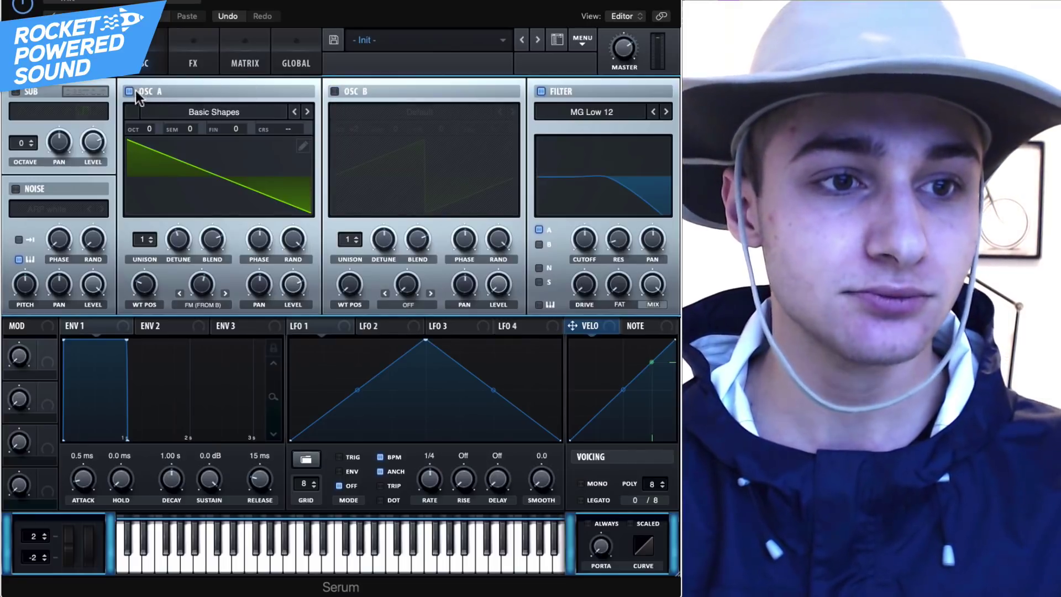
Choose the Normal filter type High 12 and sweep its cutoff to about 463 Hz
click(592, 115)
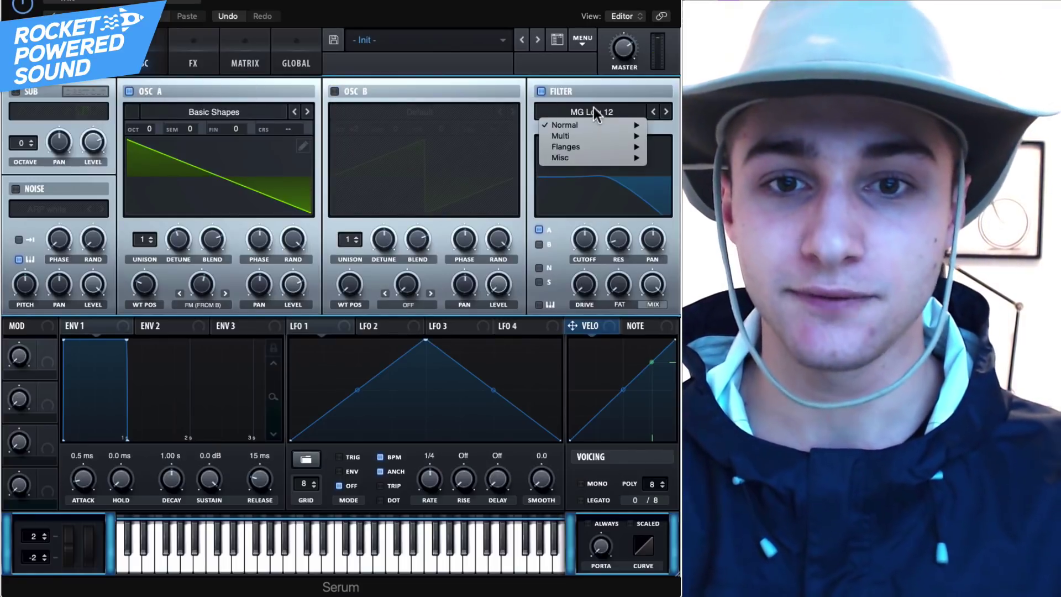
mouse_move(594, 125)
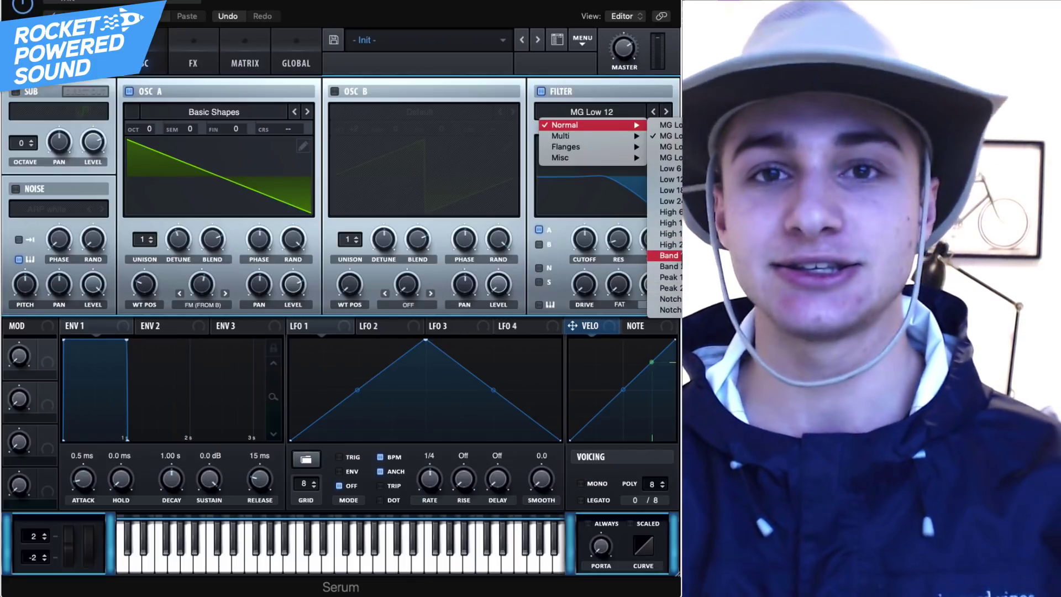
click(675, 223)
drag(586, 236, 586, 238)
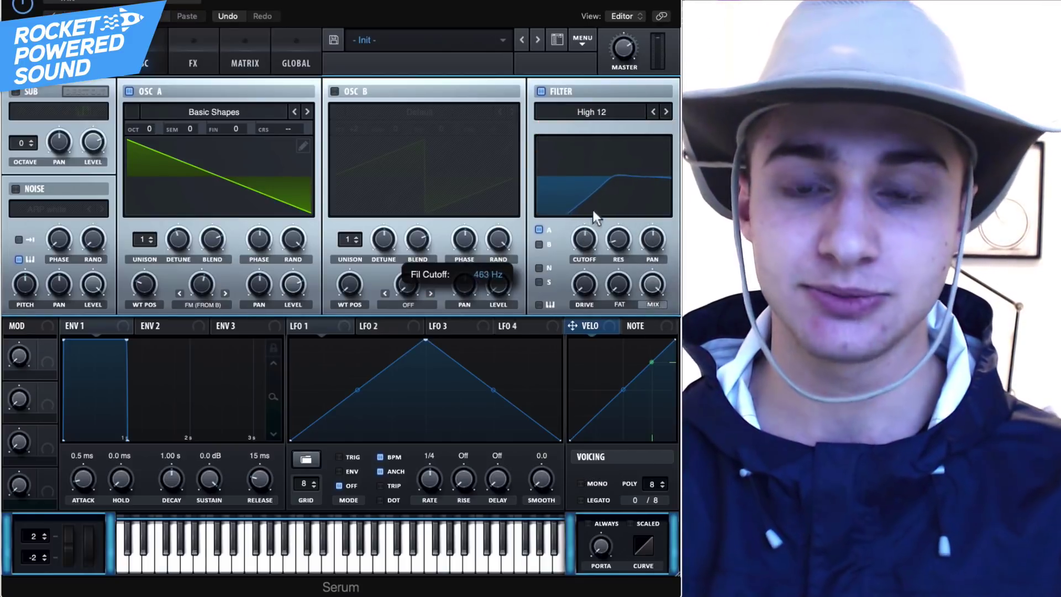
Switch the filter to the Multi type LH 12 and sweep its FREQ and cutoff controls upward
click(623, 110)
mouse_move(620, 135)
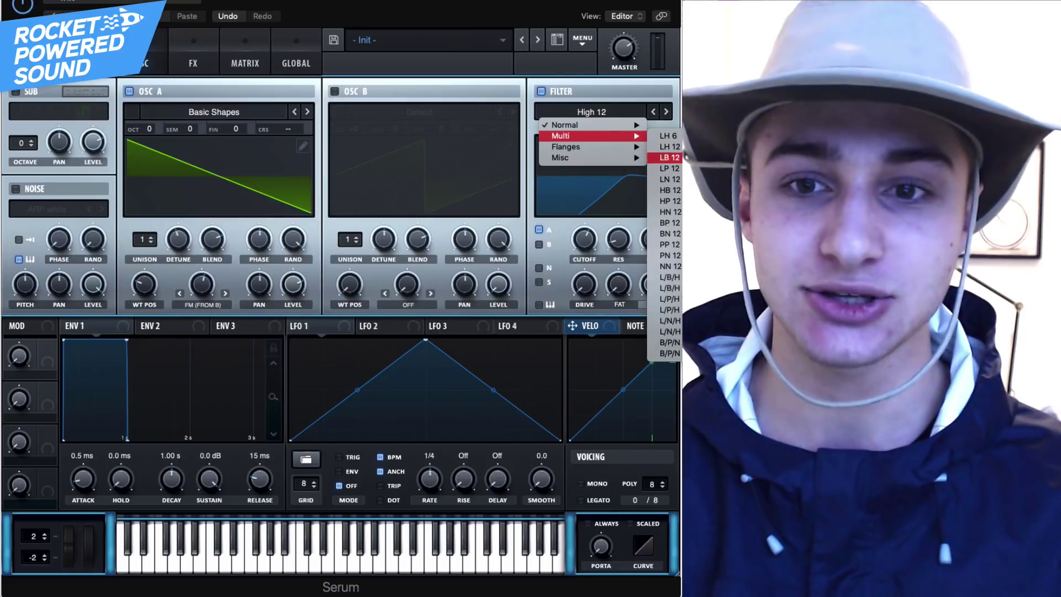
click(670, 147)
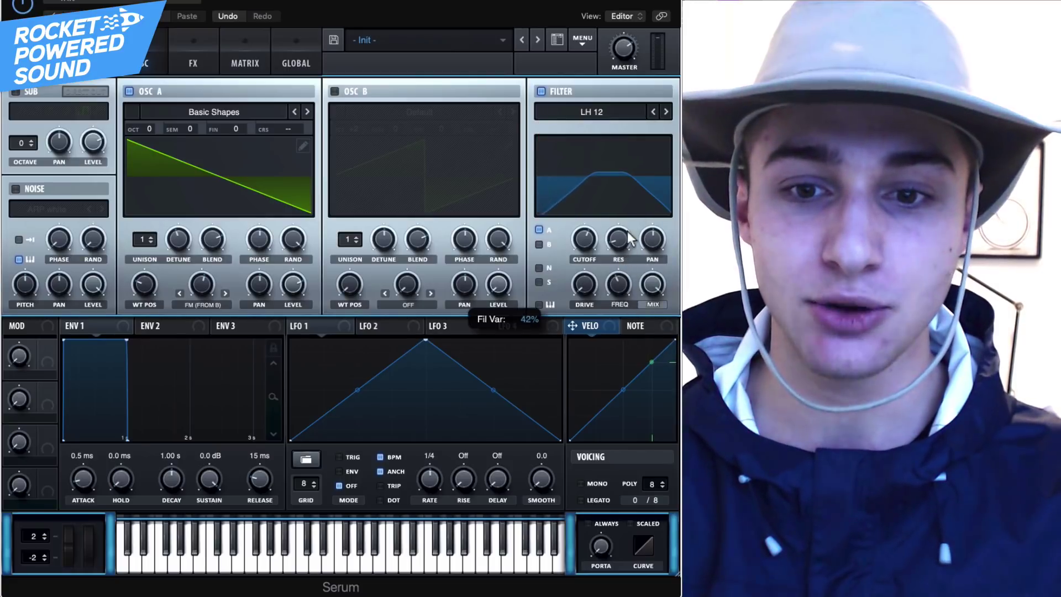
drag(619, 251, 636, 188)
drag(590, 237, 588, 163)
Switch the filter to the Flanges type Flg L6+ and set its resonance to 70%
click(597, 112)
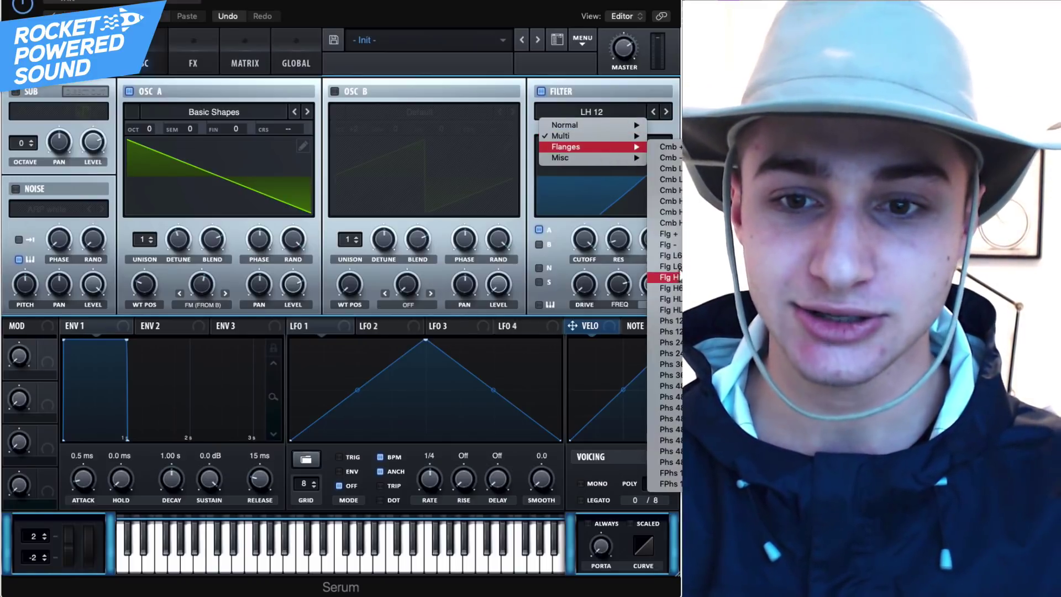
click(669, 255)
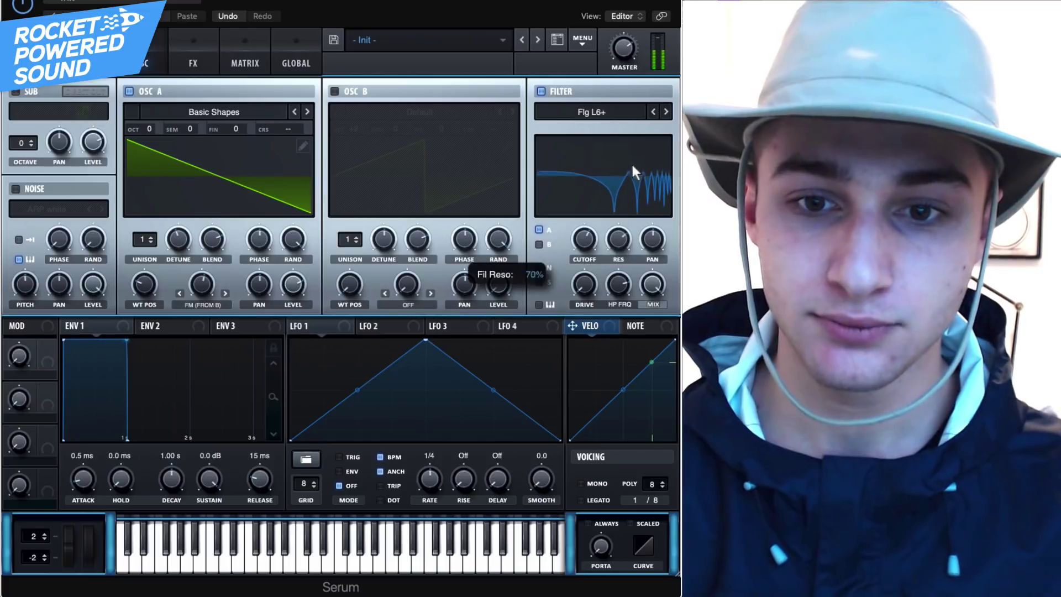
Browse the Misc filter types and keep the current filter type
click(598, 117)
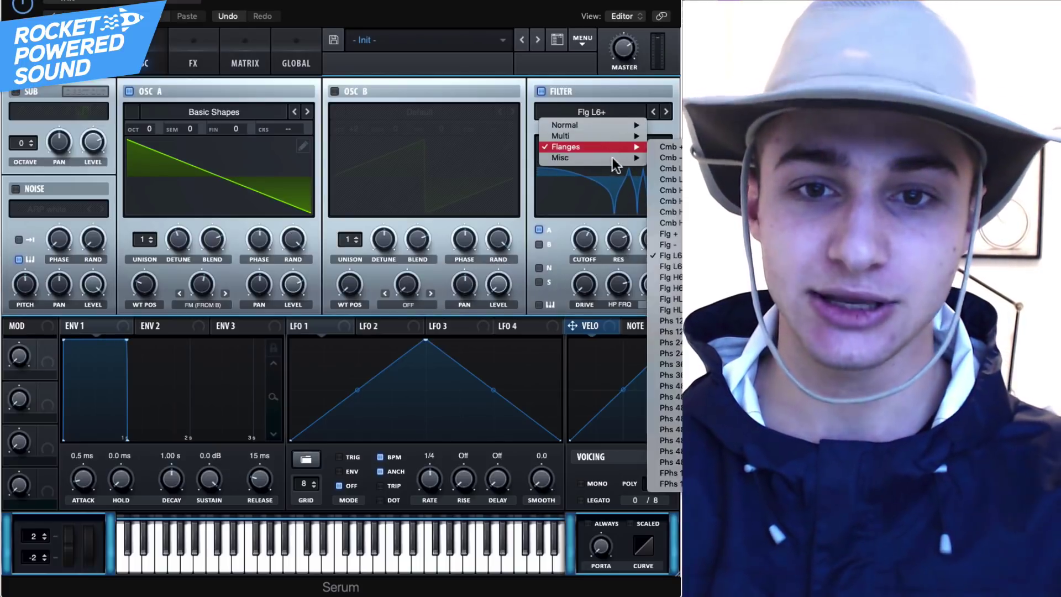
mouse_move(629, 161)
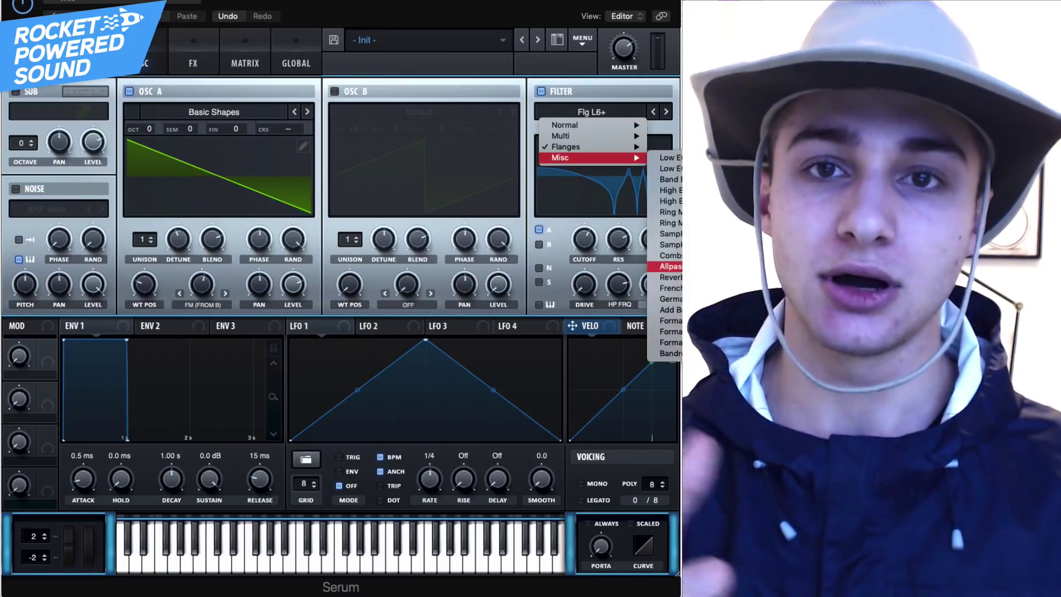
click(582, 207)
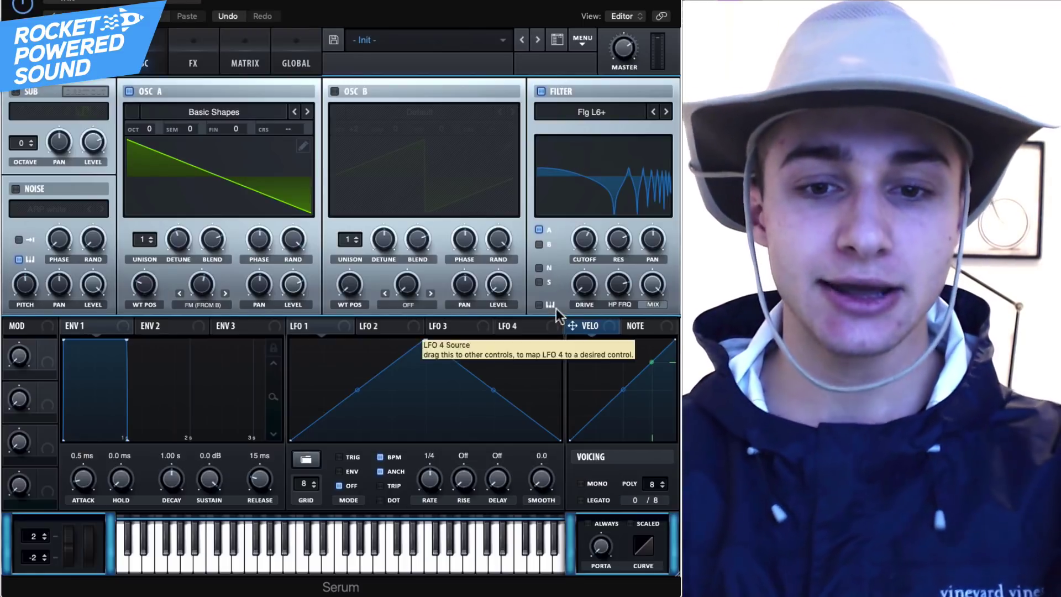
Turn on key tracking for the filter and lower its cutoff
click(539, 306)
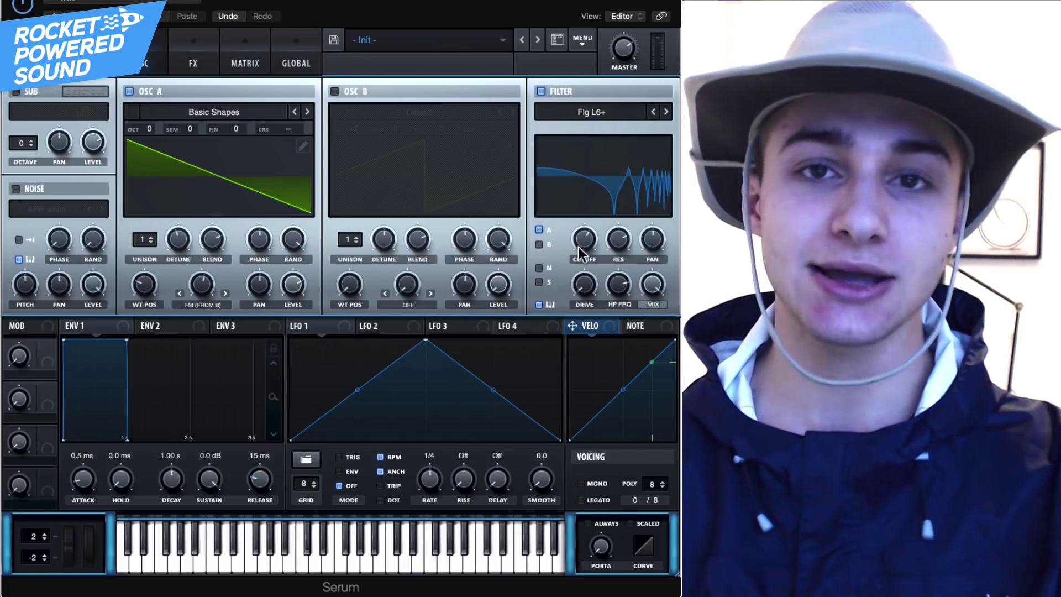
drag(596, 253, 565, 256)
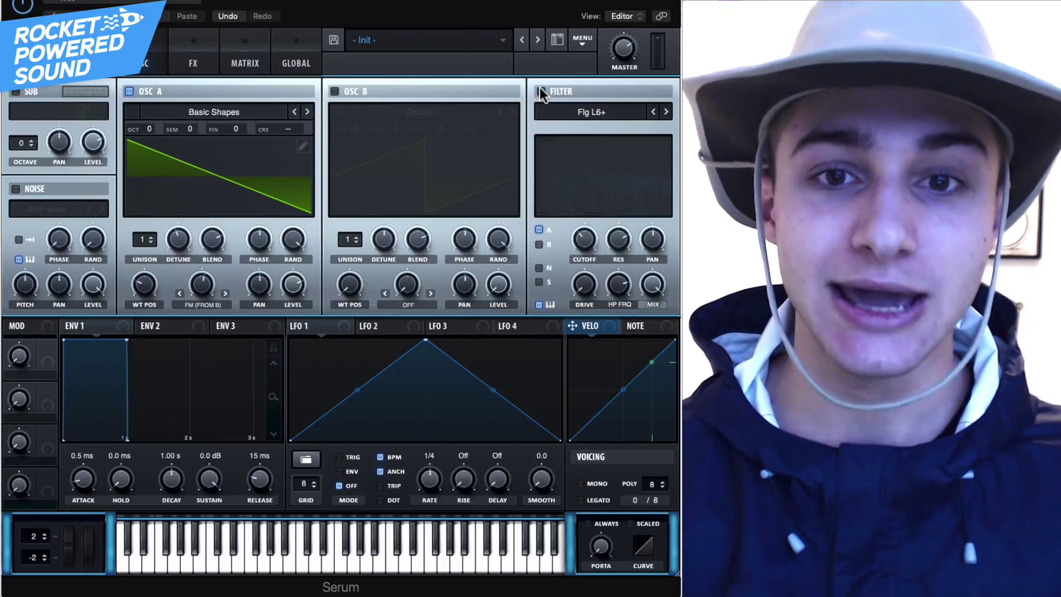
Turn off the filter, then try the mod wheel on OSC A's FM (FROM B) amount and remove that modulation
click(541, 91)
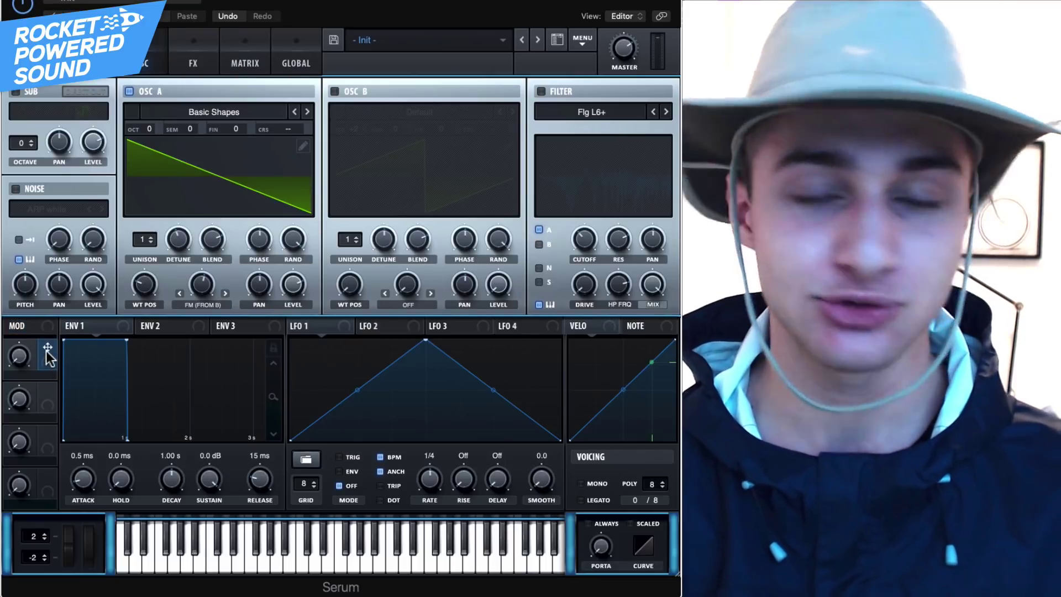
drag(11, 325, 202, 285)
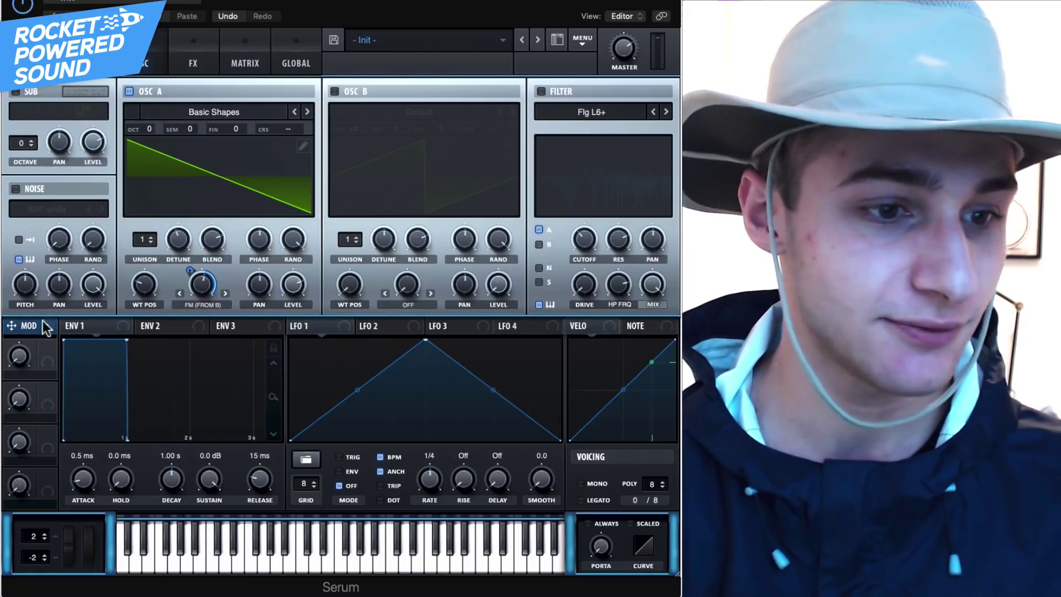
drag(90, 543, 90, 541)
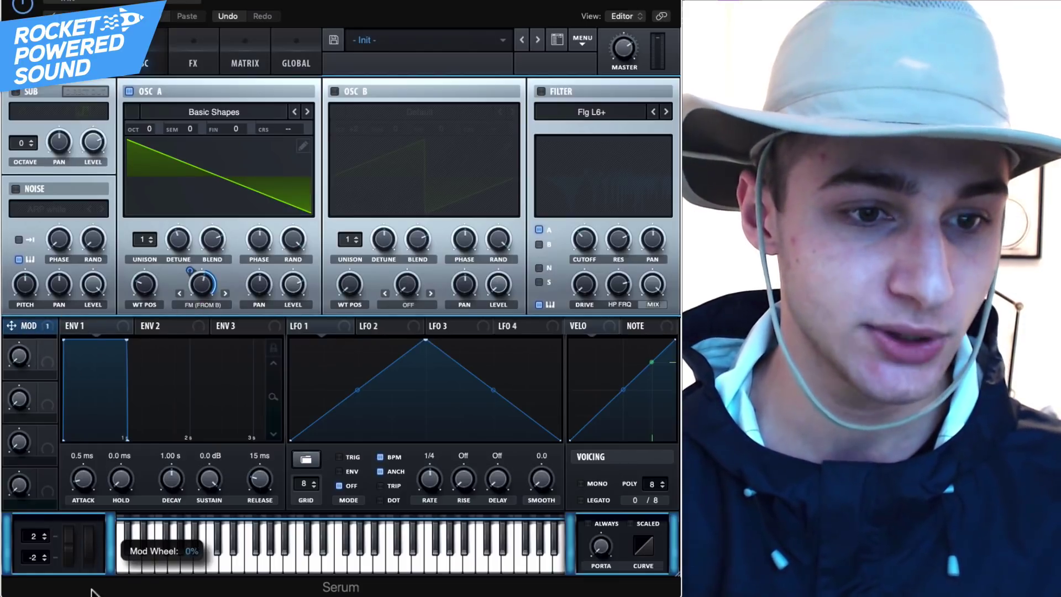
right_click(204, 284)
click(247, 252)
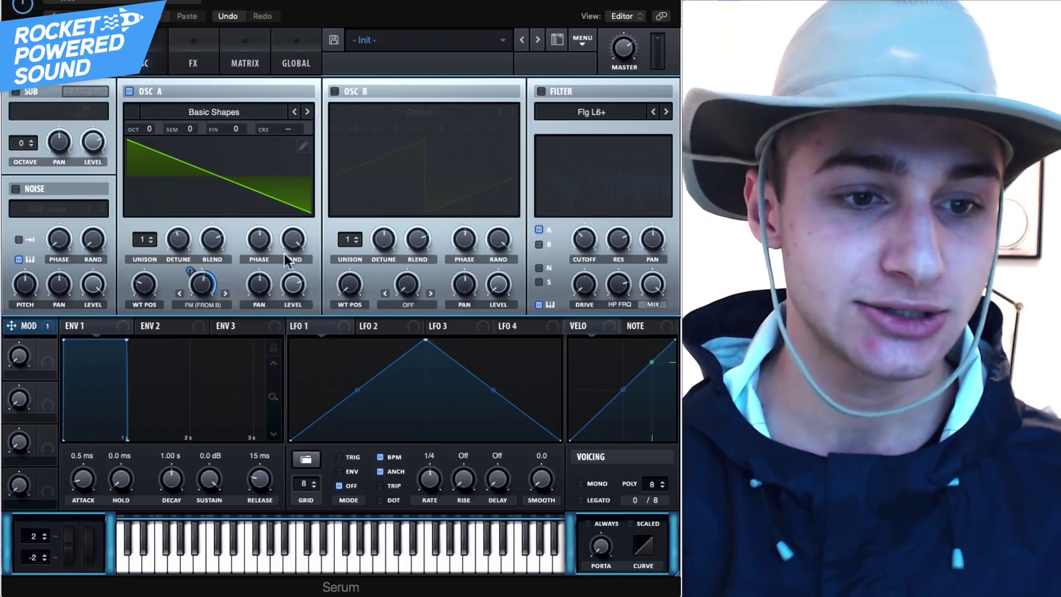
Look through the modulation sources: ENV 1, LFO 1, the velocity and note curves, and Macro 1
mouse_move(113, 324)
mouse_down()
mouse_move(156, 318)
mouse_move(120, 321)
mouse_up()
click(341, 325)
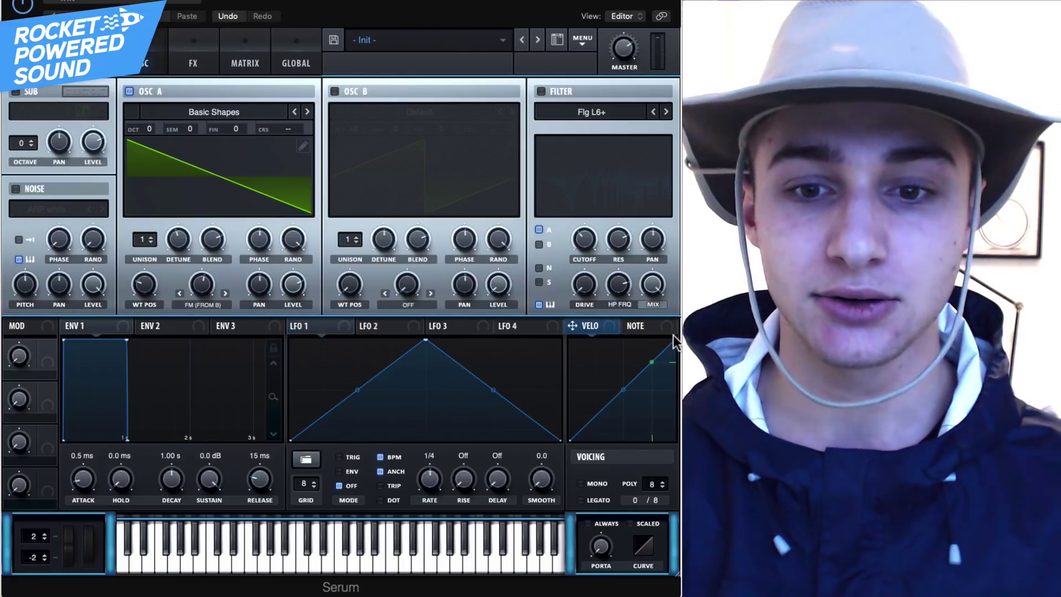
click(651, 330)
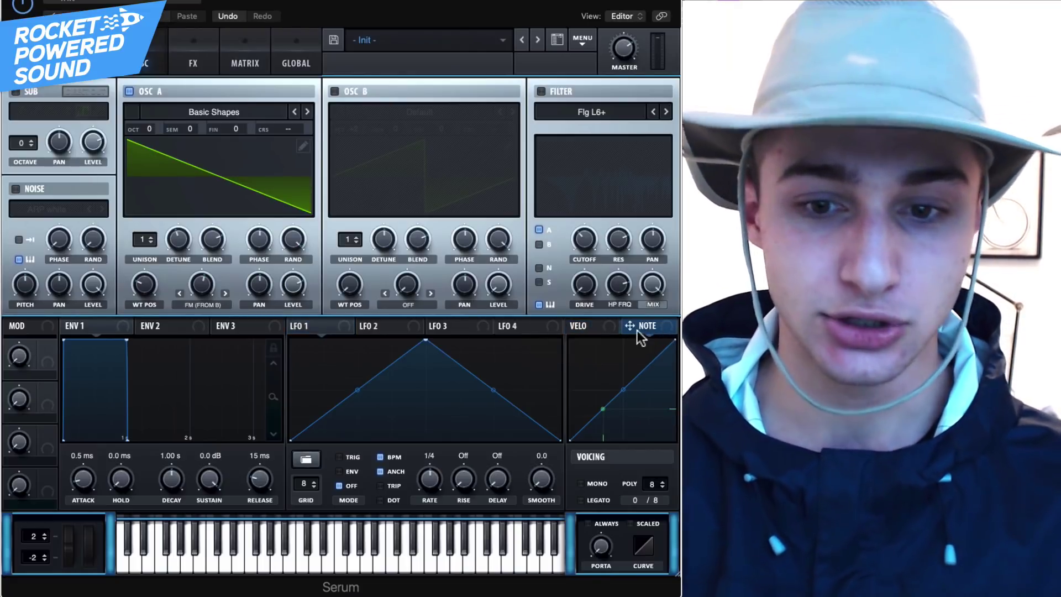
click(605, 327)
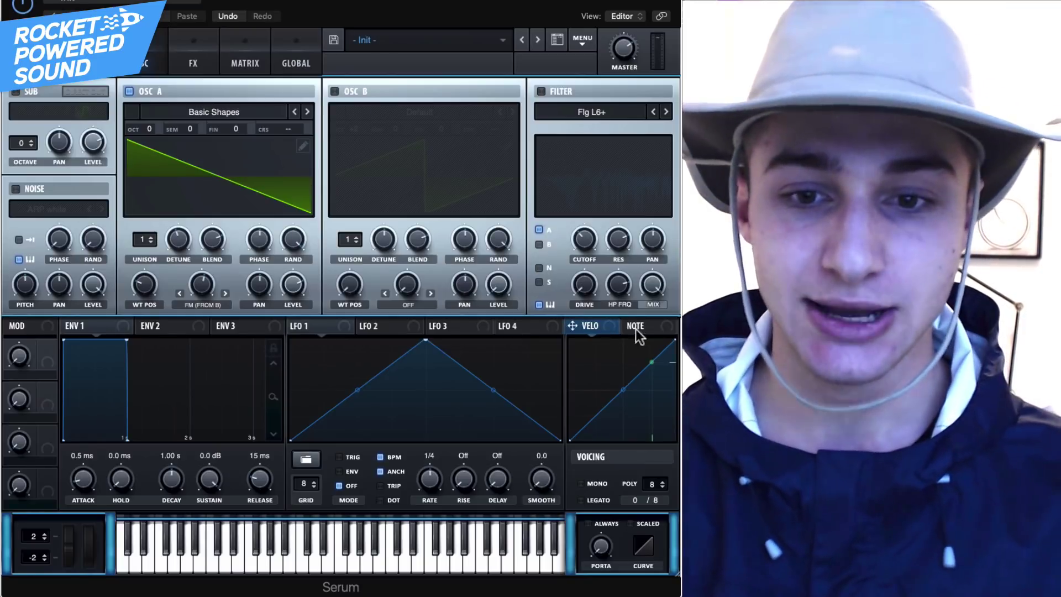
click(645, 327)
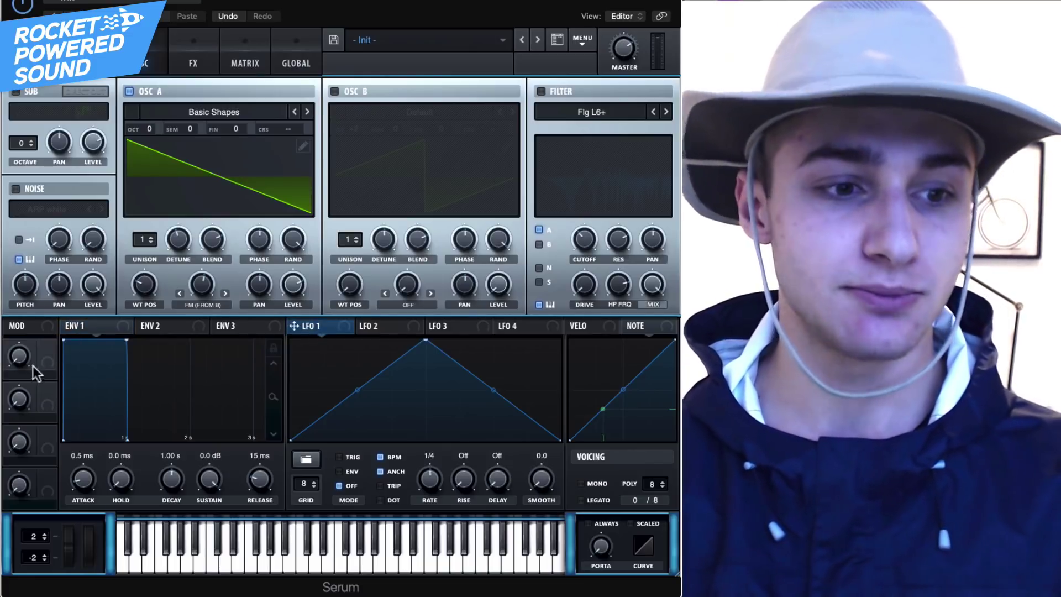
mouse_move(46, 346)
mouse_down()
mouse_move(135, 308)
mouse_move(48, 346)
mouse_up()
mouse_move(19, 354)
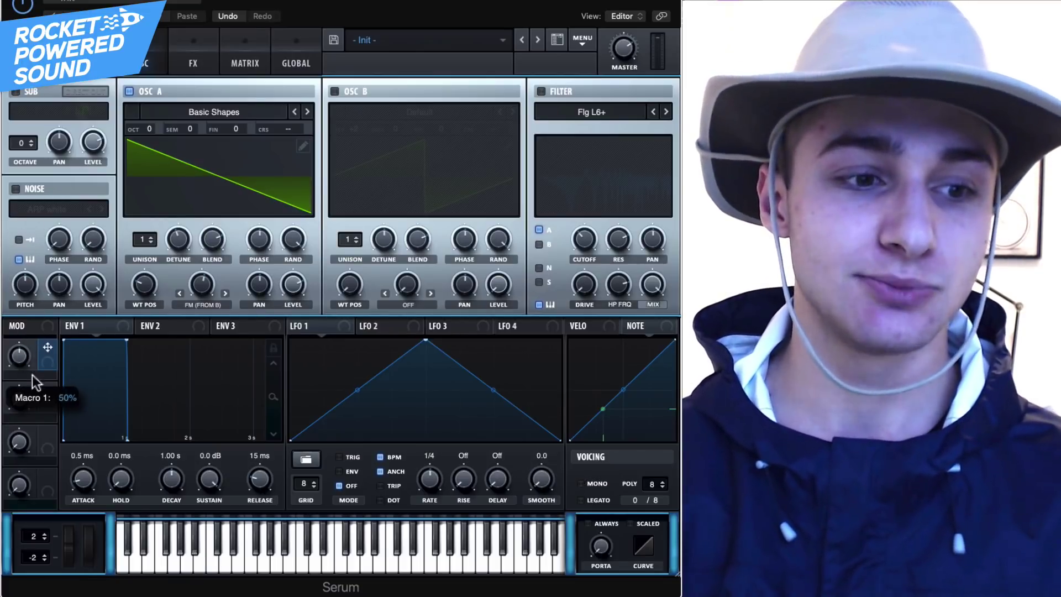
Assign ENV 1 to OSC A's WT POS and set the envelope's attack to 919 ms
drag(123, 326, 150, 285)
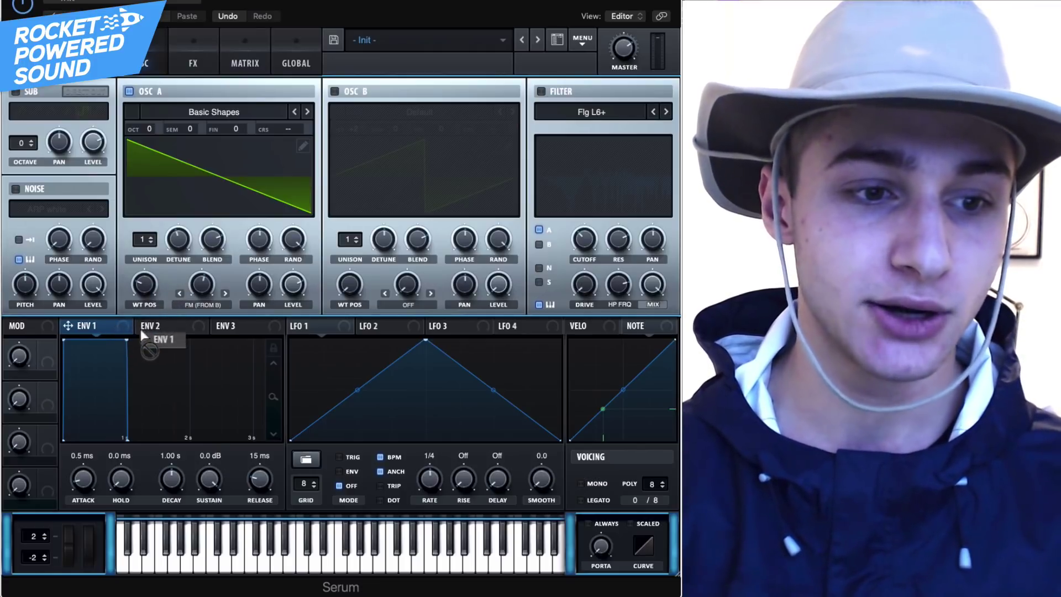
drag(72, 331, 141, 283)
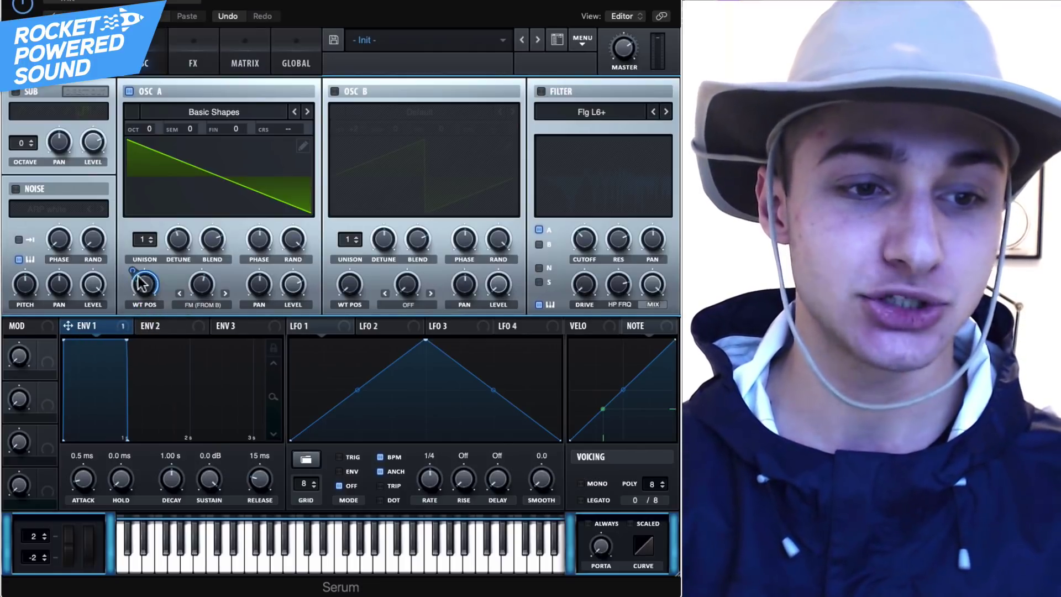
mouse_move(117, 270)
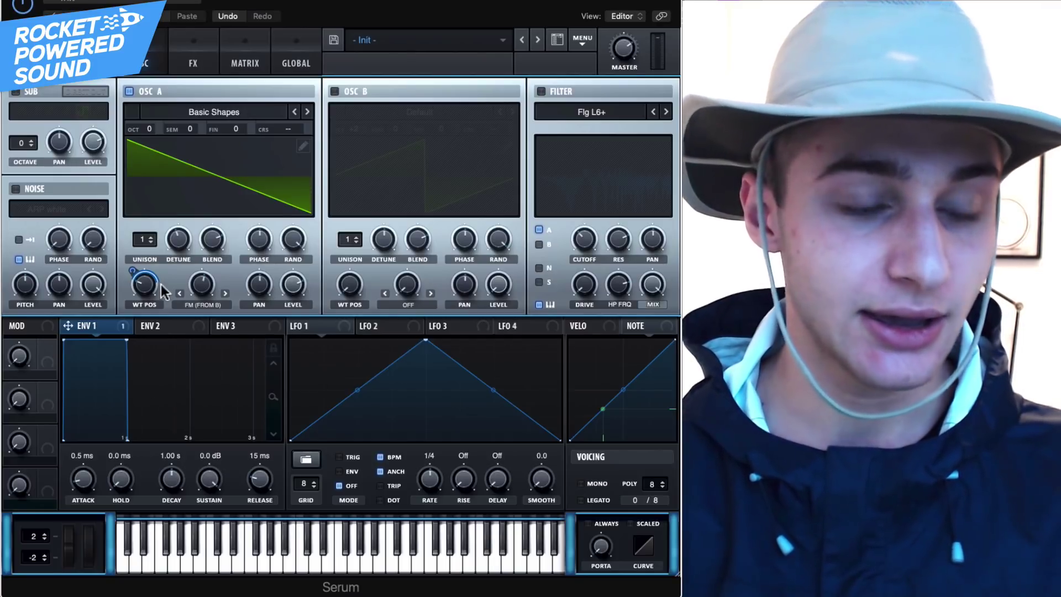
drag(91, 465, 130, 410)
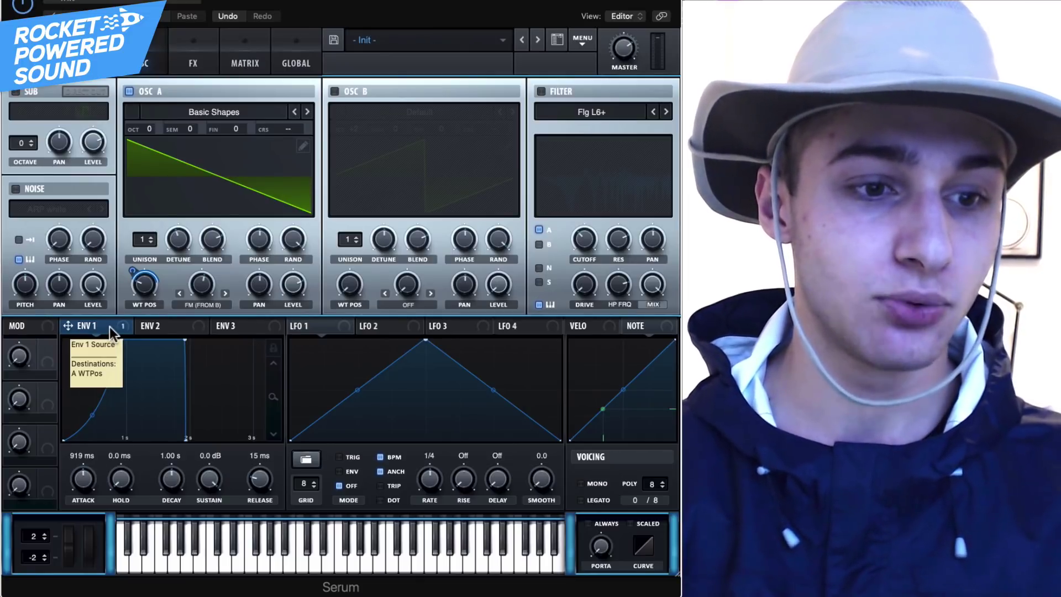
mouse_move(149, 287)
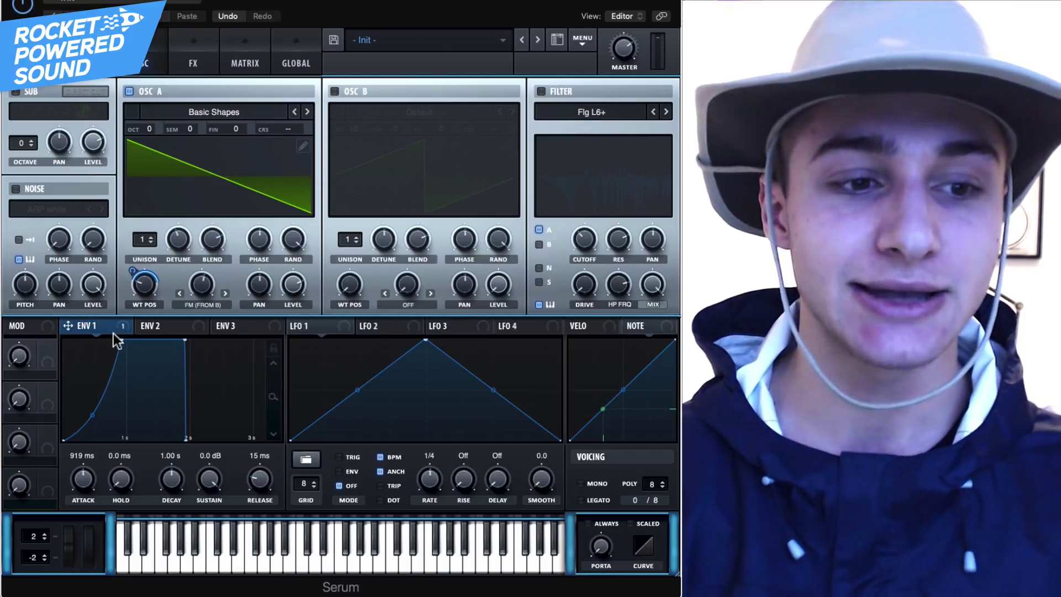
Remove the ENV 1 modulator from OSC A's WT POS and shorten the ENV 1 attack
right_click(110, 326)
click(110, 326)
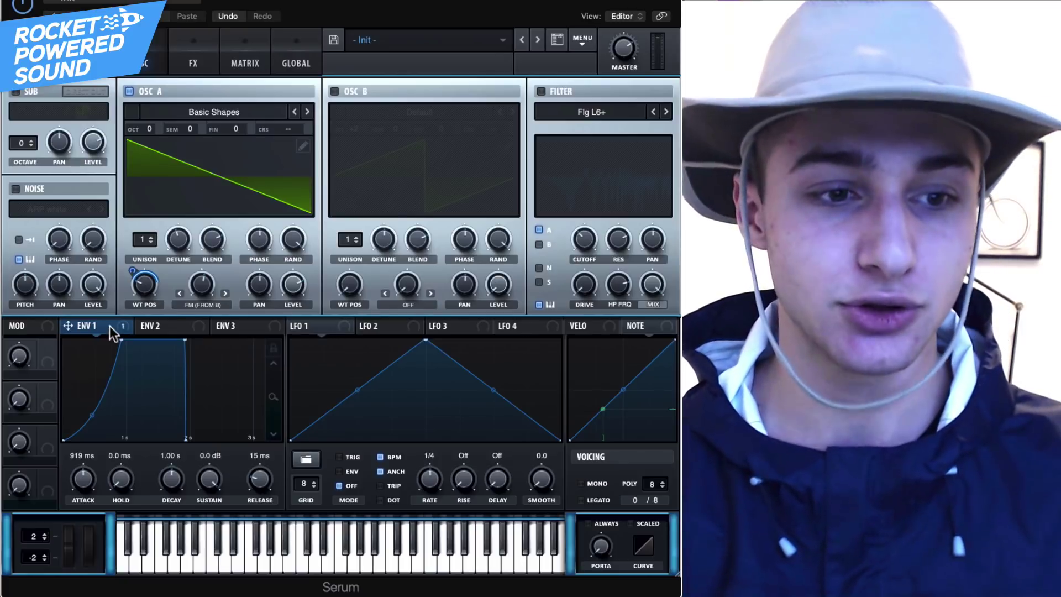
right_click(145, 287)
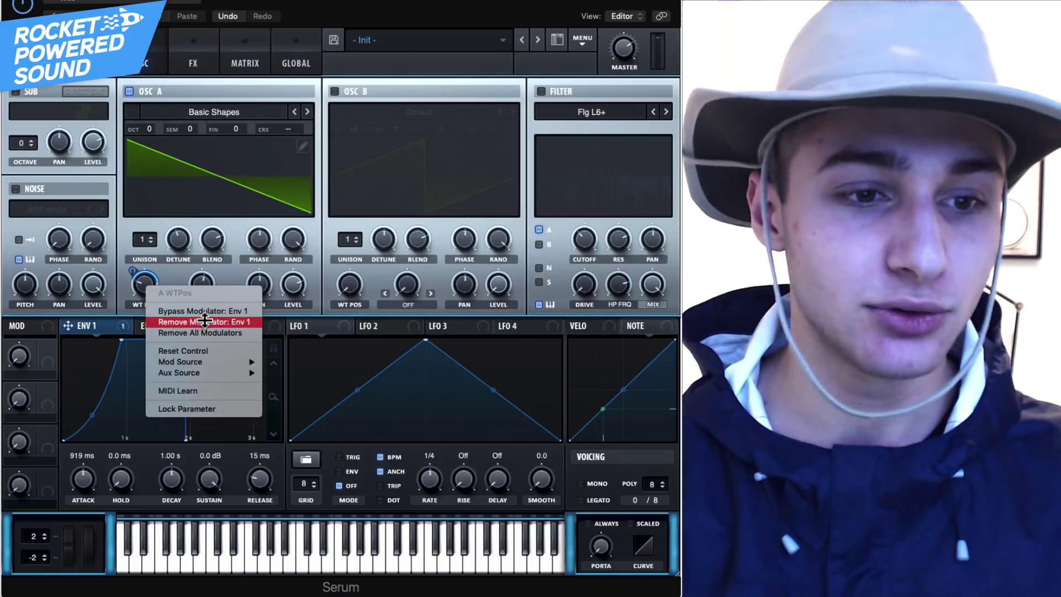
click(208, 316)
drag(82, 465, 57, 505)
Try ENV 2 on OSC A's WT POS with a 548 ms attack, and remove the modulator again
click(159, 328)
drag(142, 291, 143, 285)
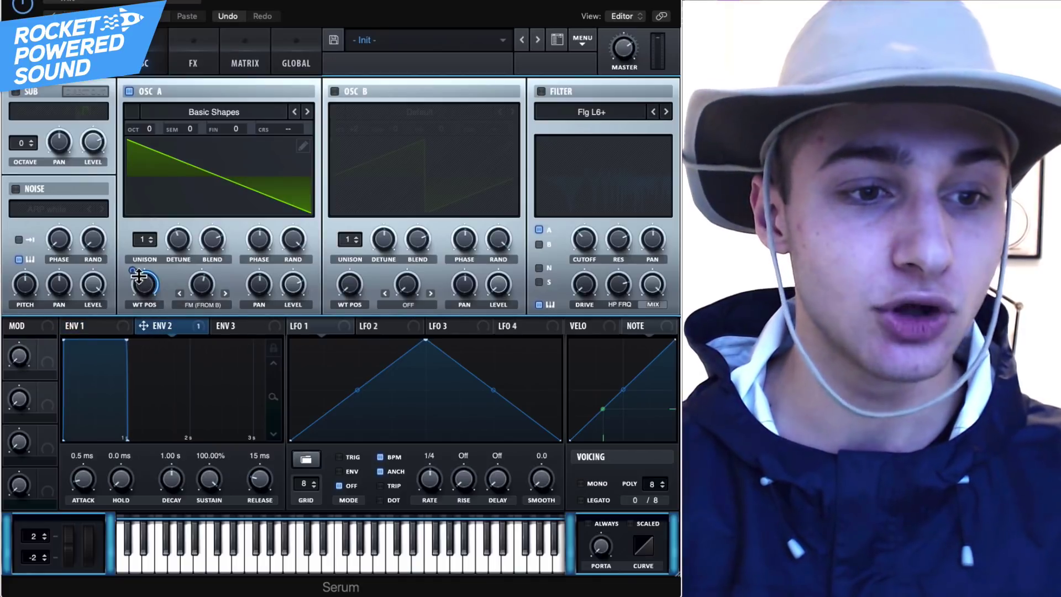
drag(87, 466, 87, 416)
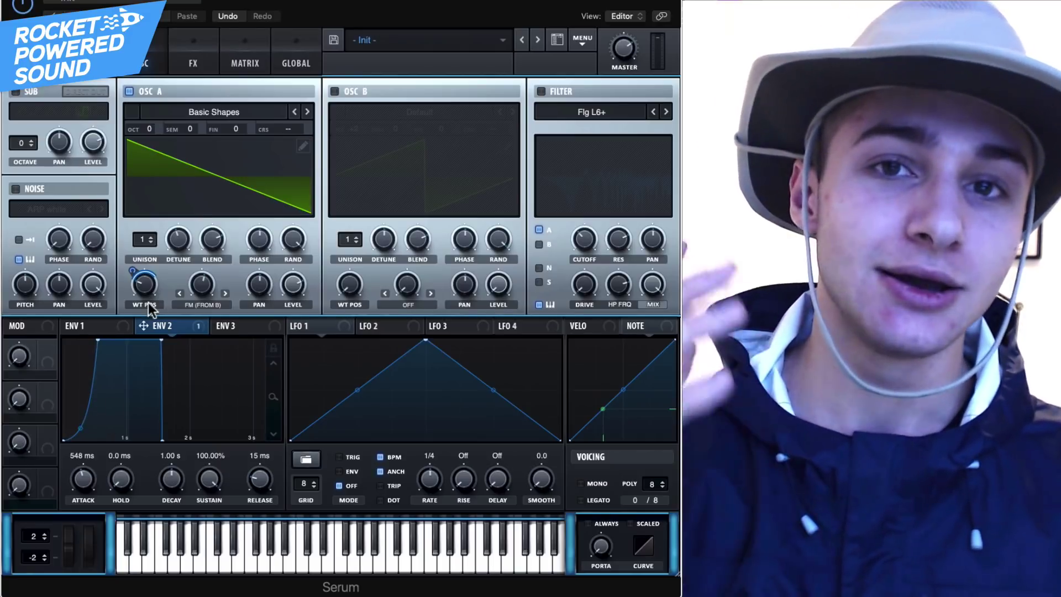
right_click(129, 281)
click(177, 316)
Shape ENV 2 with 802 ms attack, 763 ms decay and 82.46% sustain, and assign it to OSC A's WT POS
drag(84, 478, 87, 468)
drag(172, 476, 162, 454)
drag(144, 326, 148, 288)
Load the Monster 4 [SL] wavetable into OSC A and switch its waveform display to the 3D view
click(246, 108)
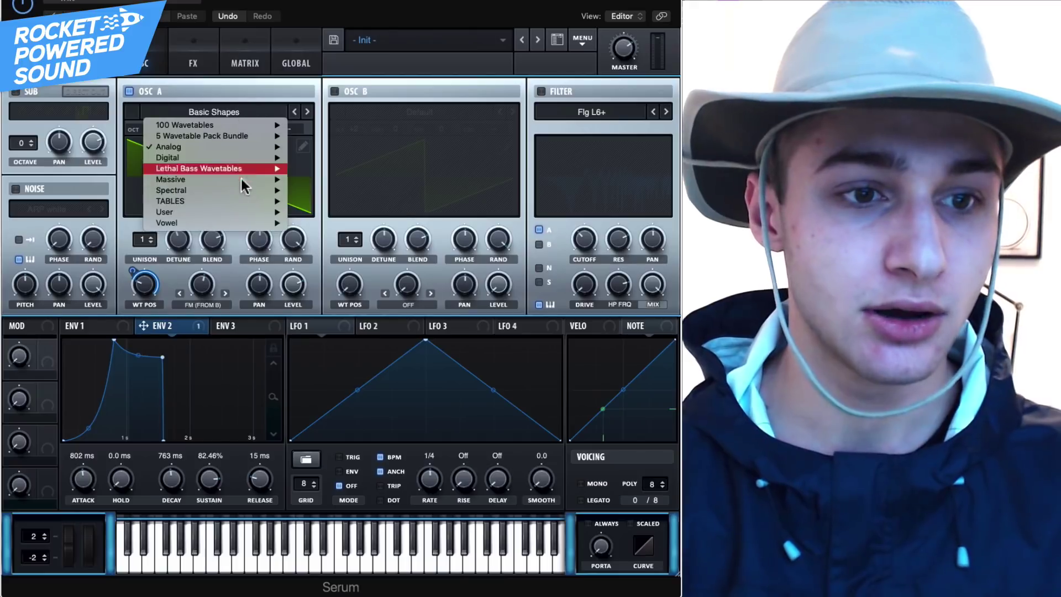
mouse_move(238, 191)
click(346, 299)
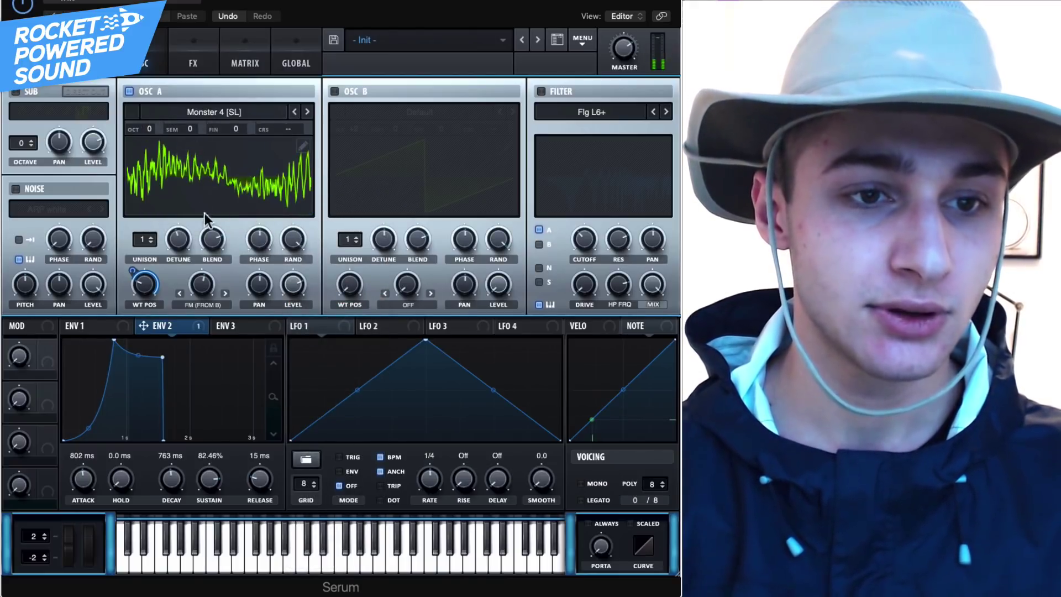
click(184, 189)
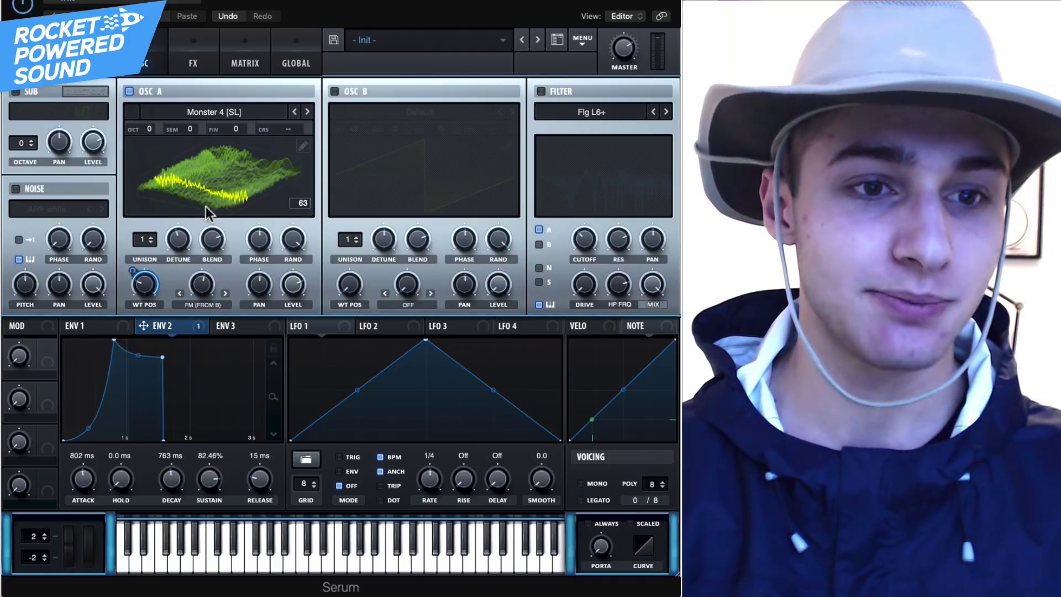
Replace the ENV 2 modulation on OSC A's WT POS with LFO 1
right_click(147, 281)
click(254, 324)
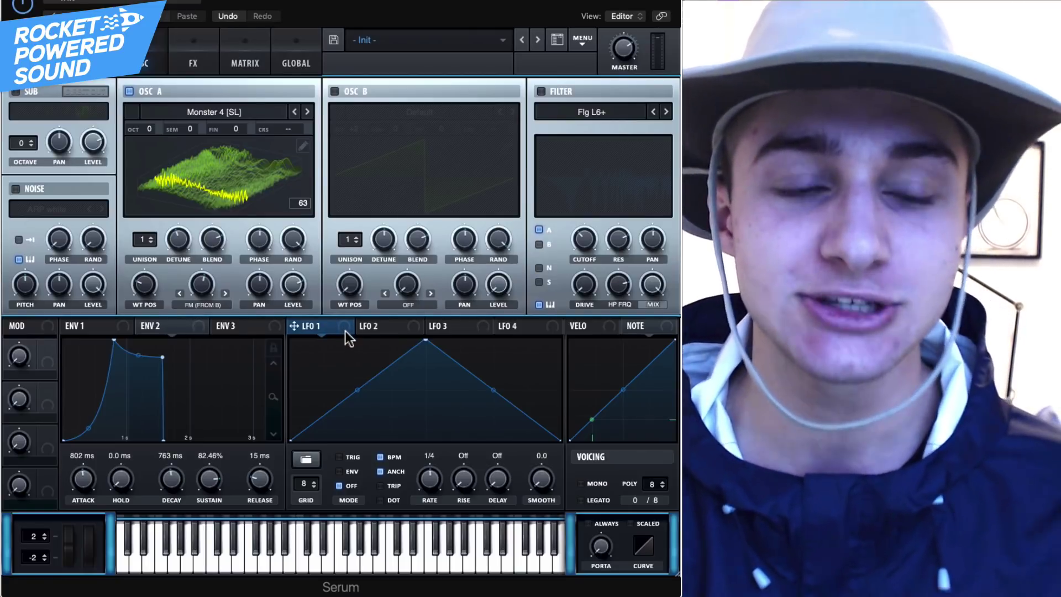
drag(345, 331, 144, 285)
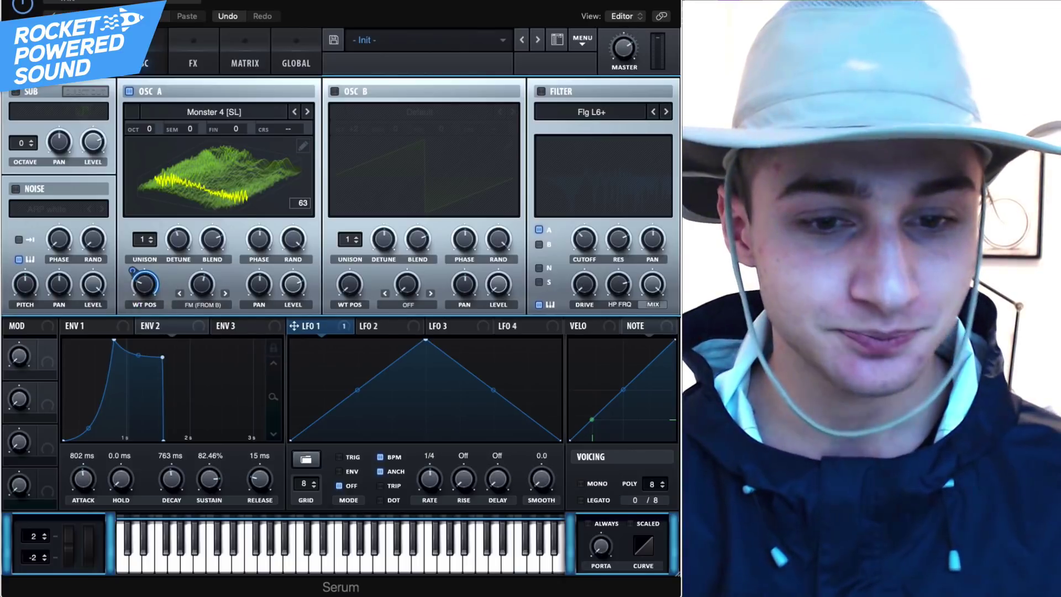
Redraw the LFO 1 curve as three triangular peaks that fall to zero between them
drag(426, 340, 358, 339)
double_click(416, 412)
drag(425, 417, 392, 441)
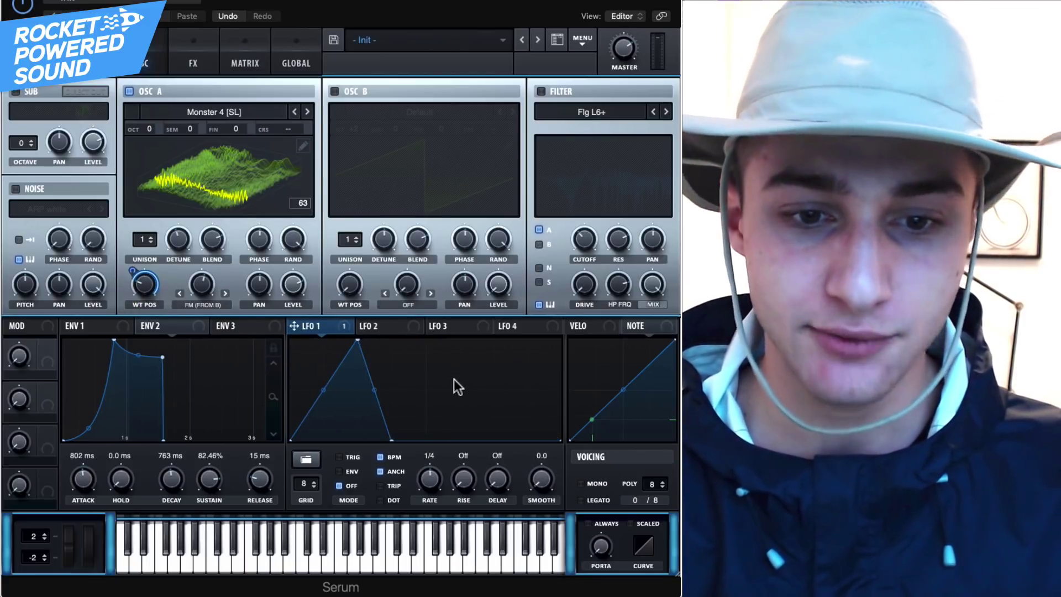
double_click(425, 339)
double_click(470, 404)
drag(470, 404, 460, 441)
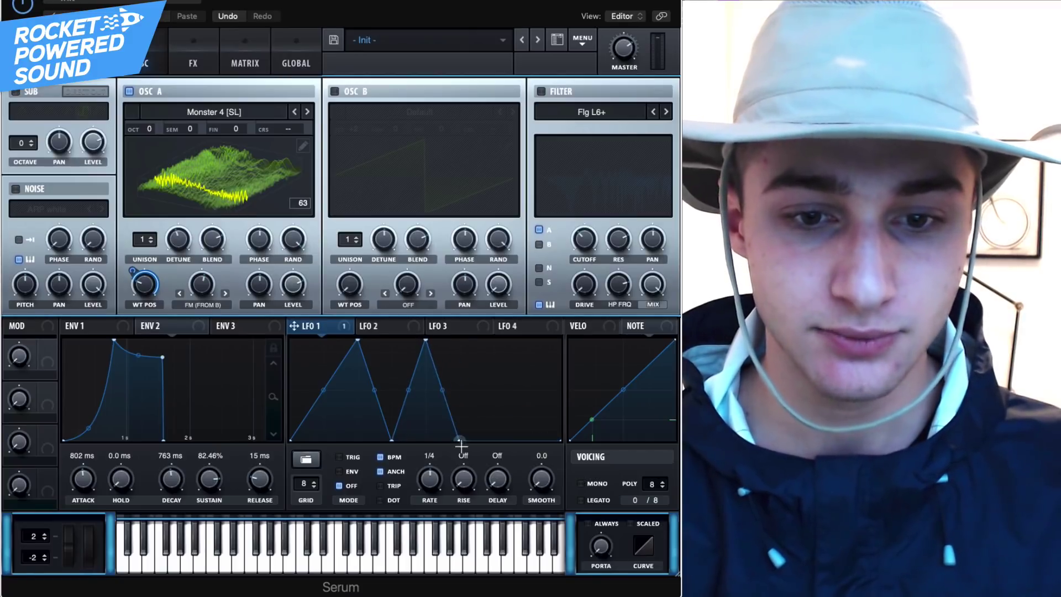
double_click(508, 380)
drag(507, 380, 494, 340)
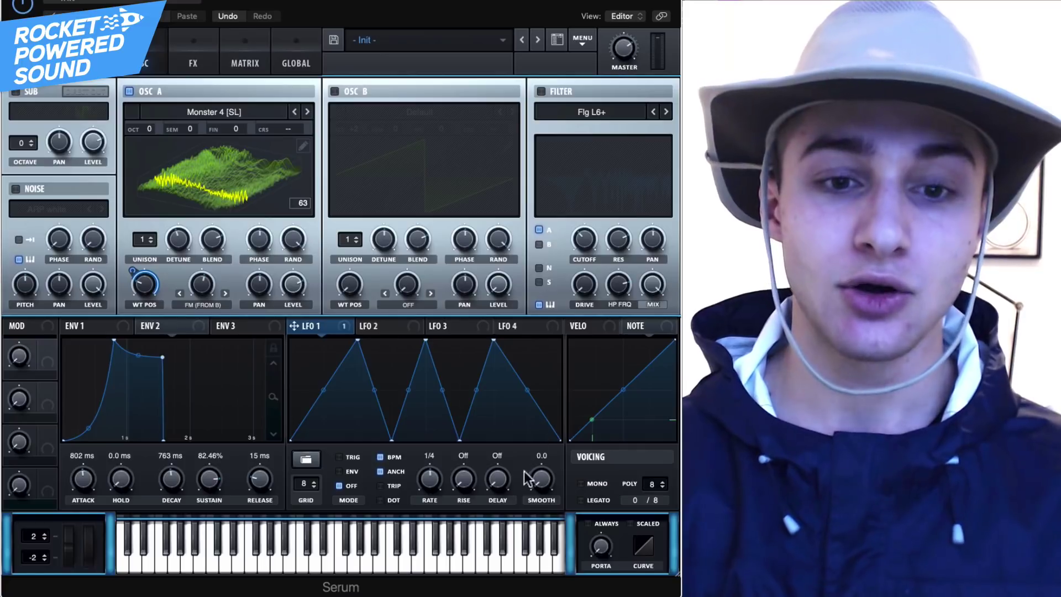
Add a fourth peak to LFO 1, move the first peak earlier, and use TRIG mode with the rate at bar
drag(528, 389, 526, 481)
drag(511, 390, 522, 334)
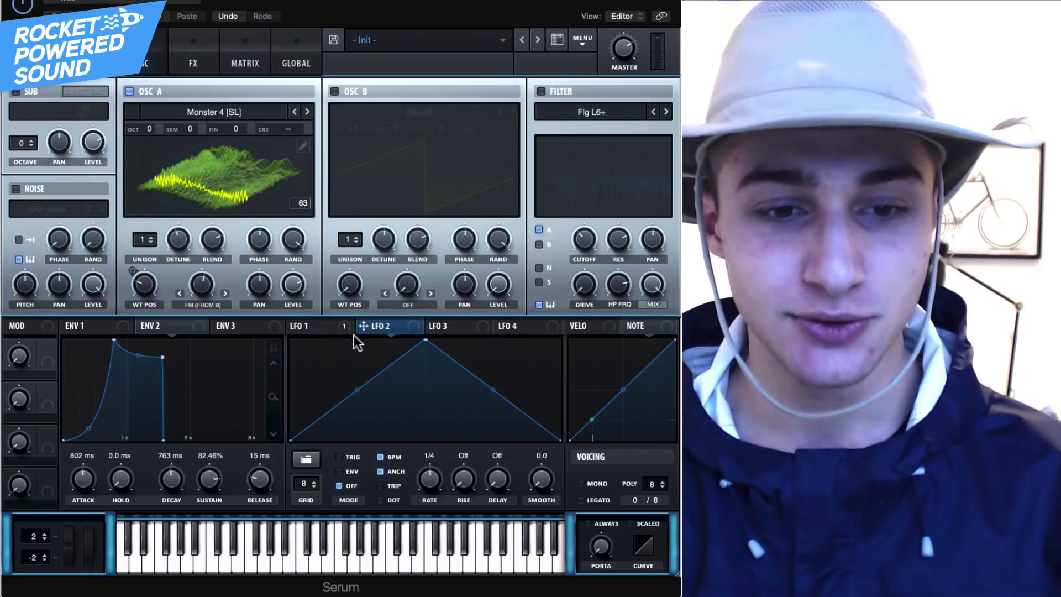
drag(427, 460, 424, 467)
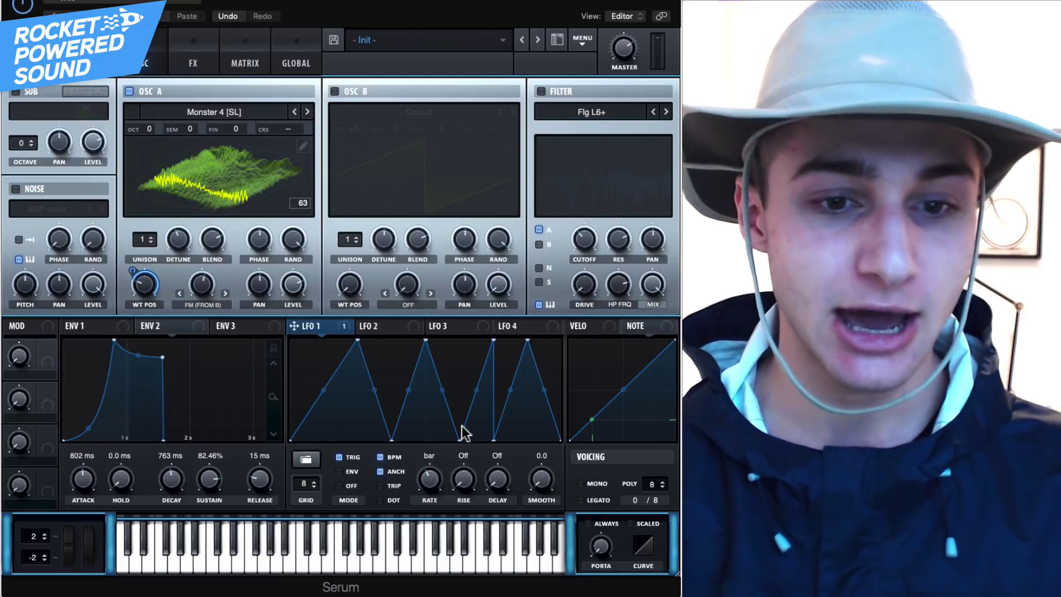
drag(356, 337, 324, 339)
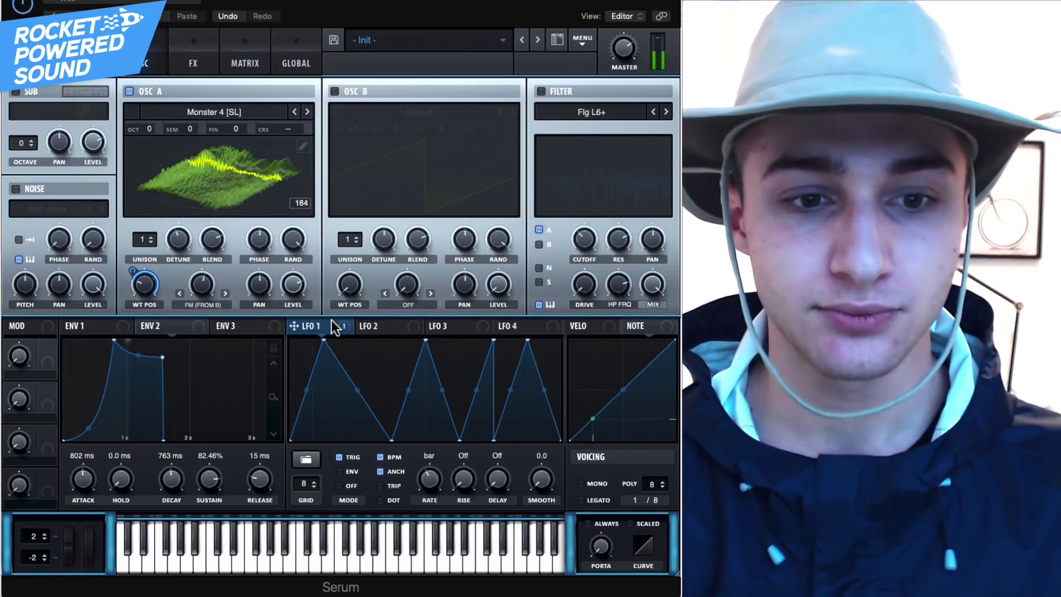
Reduce the depth of LFO 1's modulation on OSC A's WT POS
mouse_move(134, 271)
mouse_down()
mouse_move(126, 285)
mouse_move(130, 272)
mouse_up()
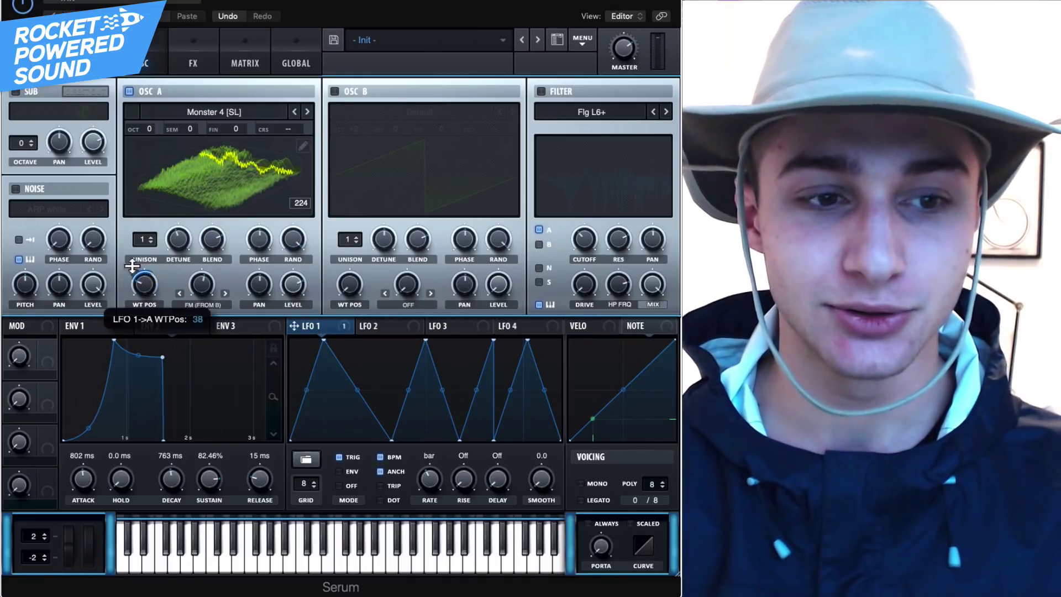
drag(128, 296, 129, 263)
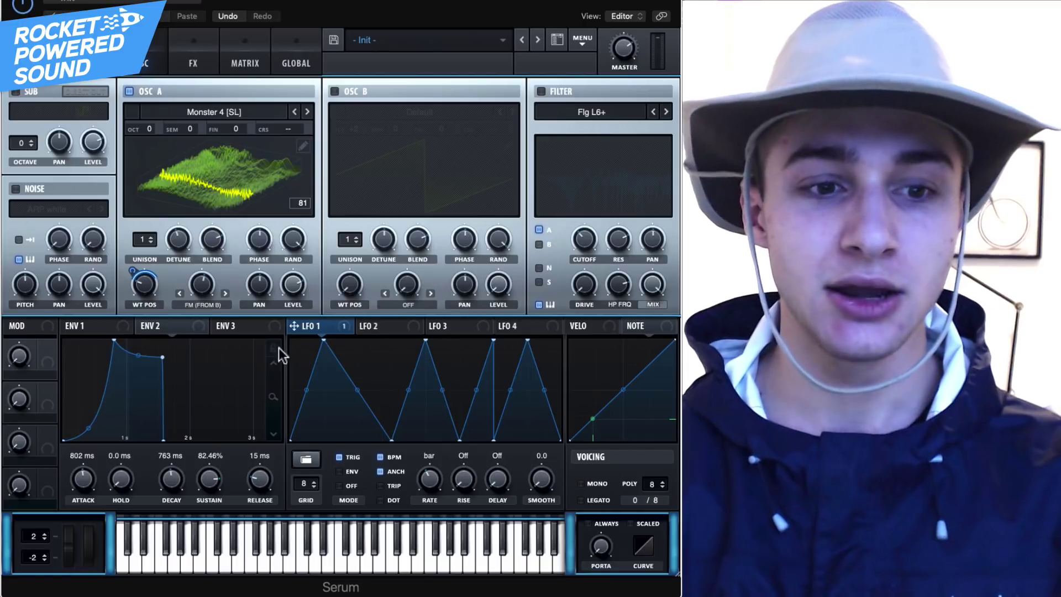
Turn on the filter to try LFO 1 assigned to its cutoff, and switch the filter back off
click(542, 90)
drag(293, 326, 551, 241)
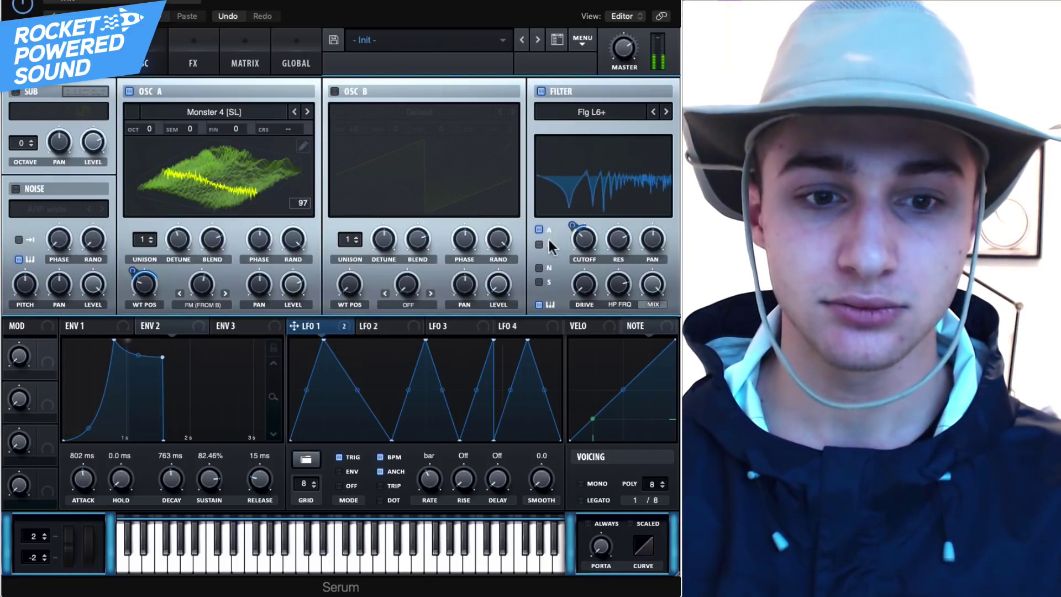
click(542, 93)
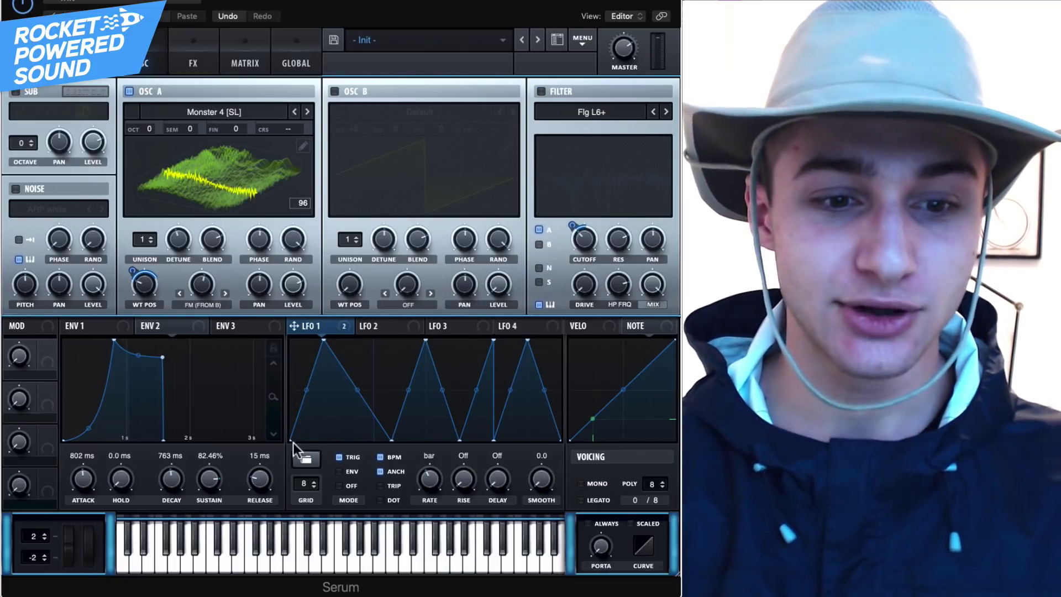
Load a saved shape from the User presets into LFO 1
click(309, 457)
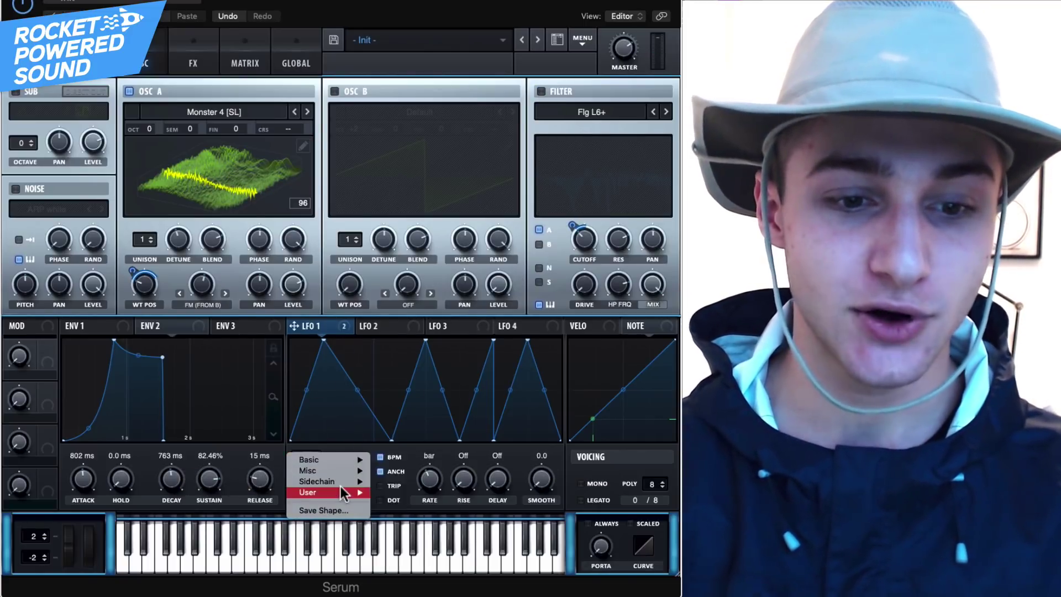
mouse_move(340, 491)
click(448, 493)
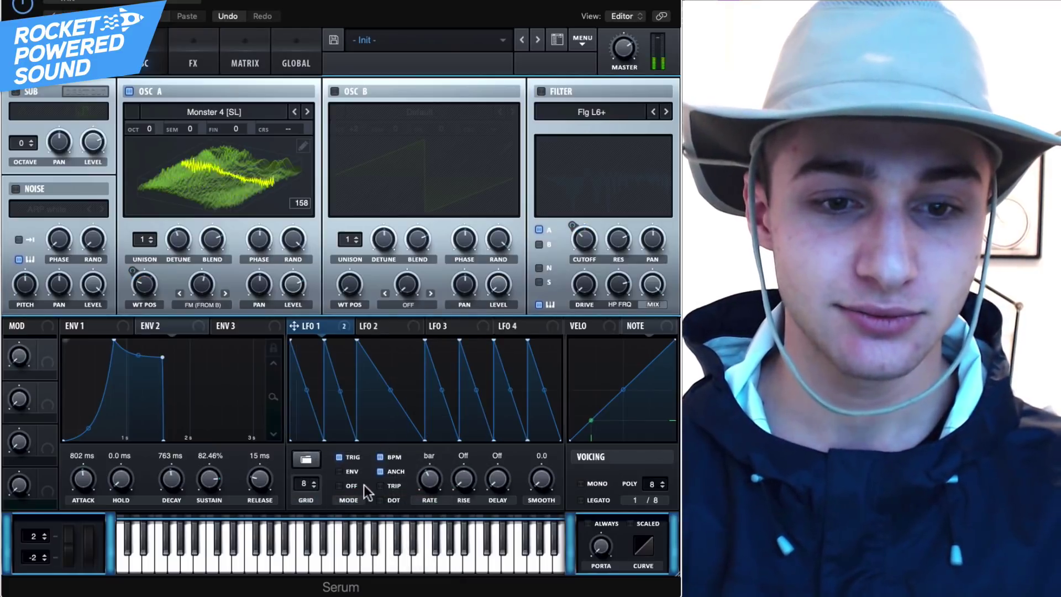
Set LFO 1's mode to OFF and switch the voicing to mono with legato
mouse_move(370, 480)
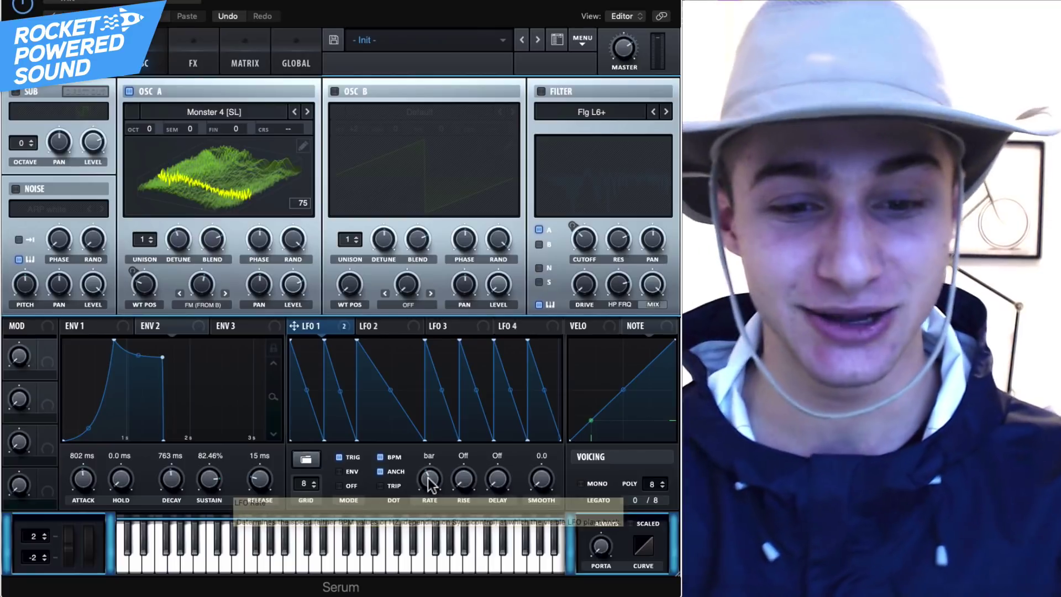
click(351, 472)
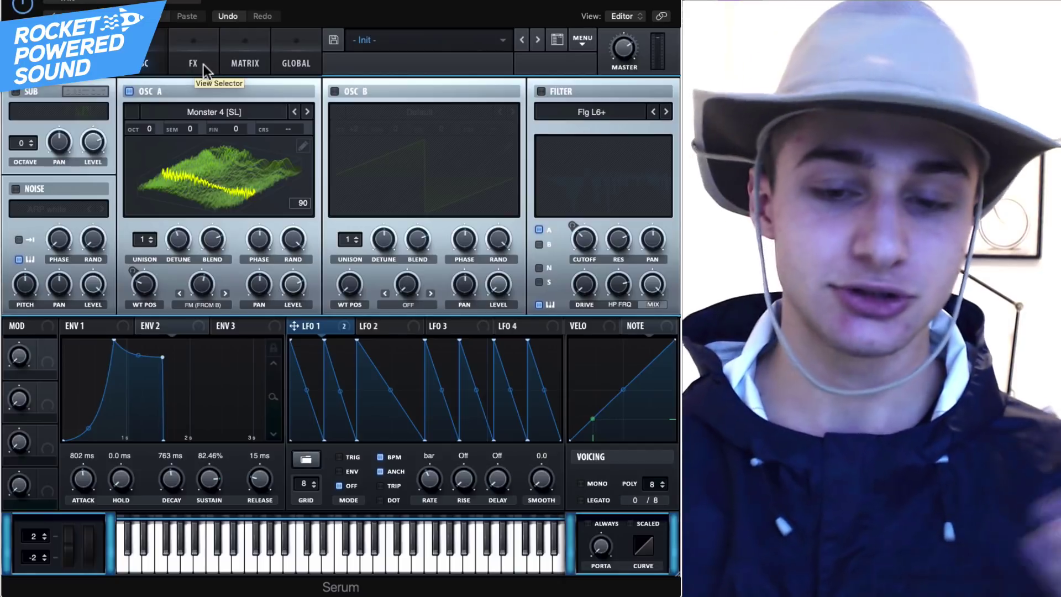
click(591, 486)
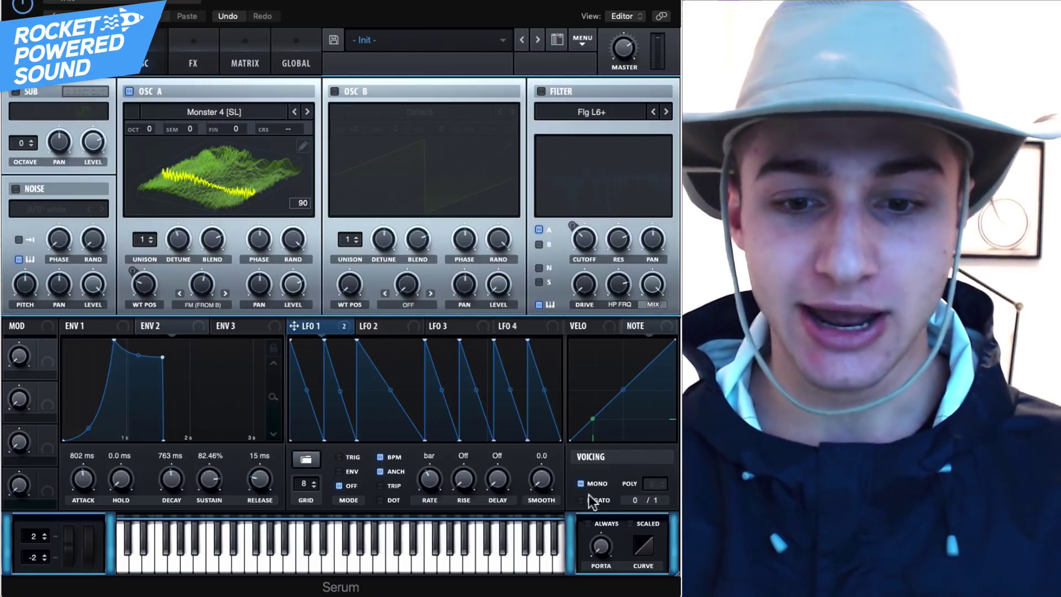
click(589, 496)
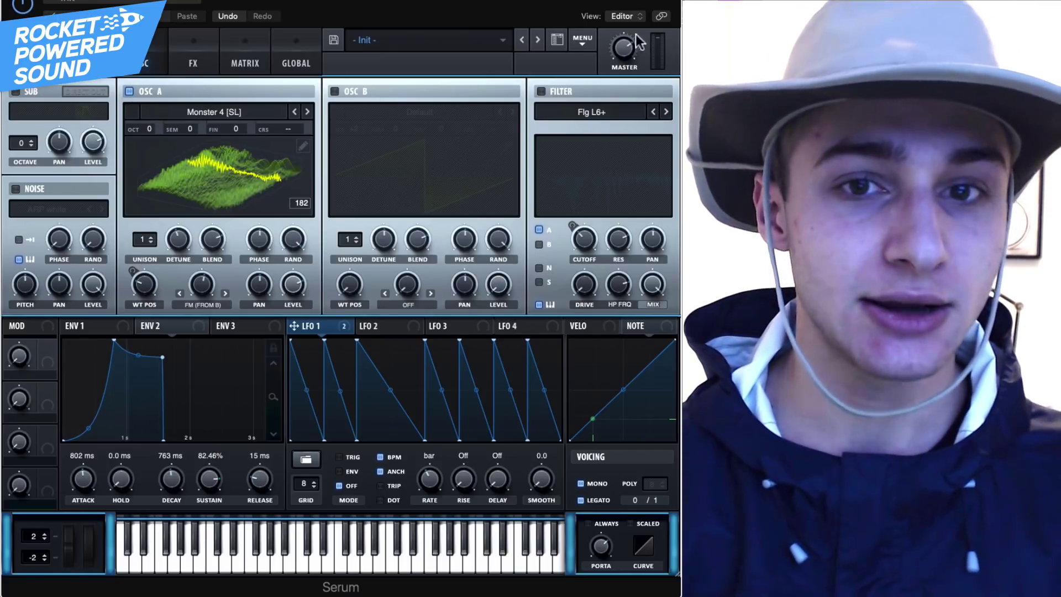
Reset the synth with Init Preset and open the effects page
click(582, 39)
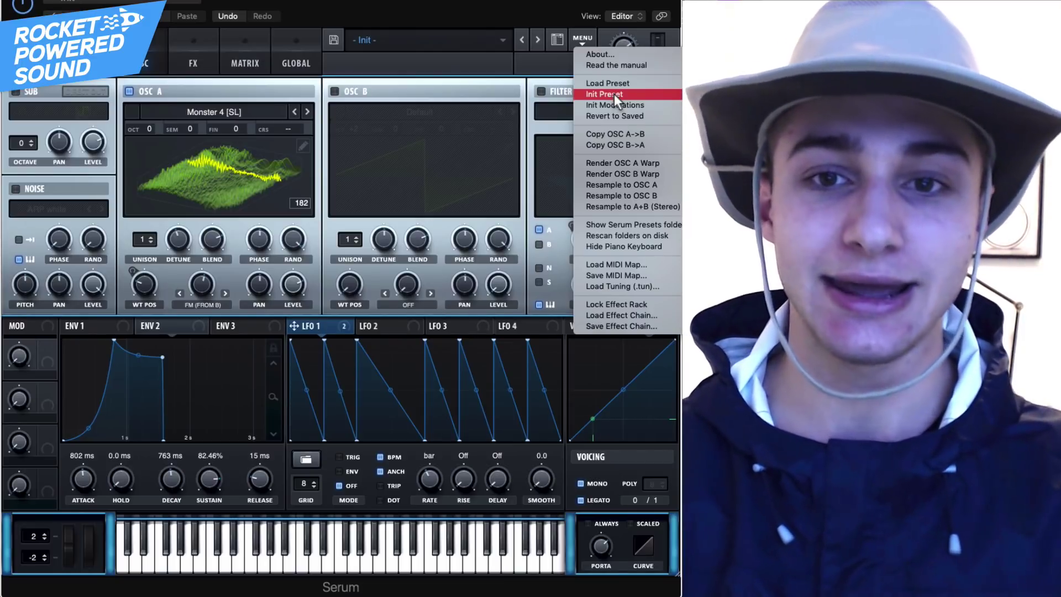
click(614, 94)
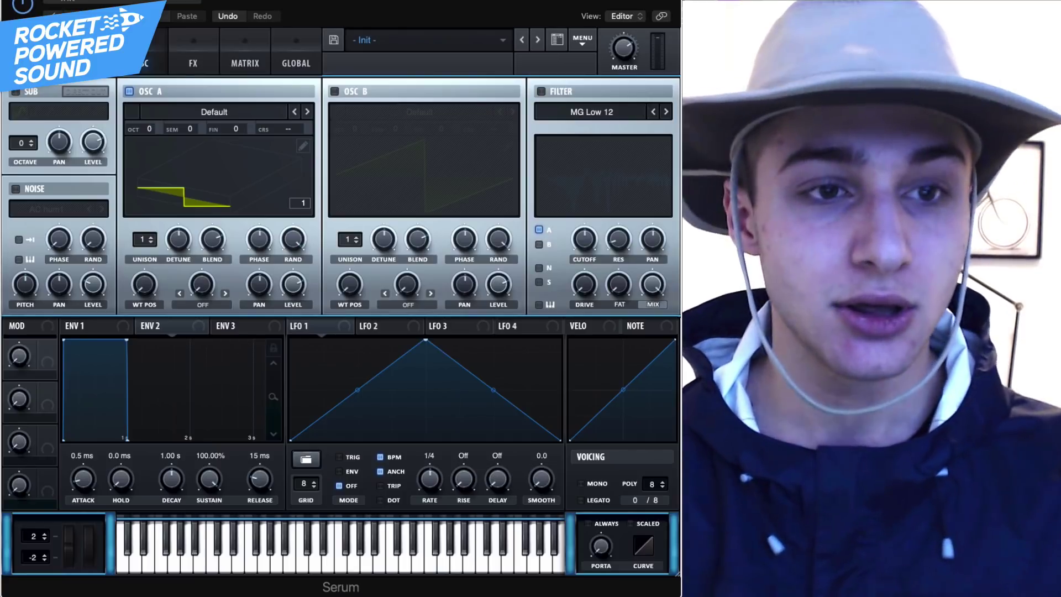
click(203, 64)
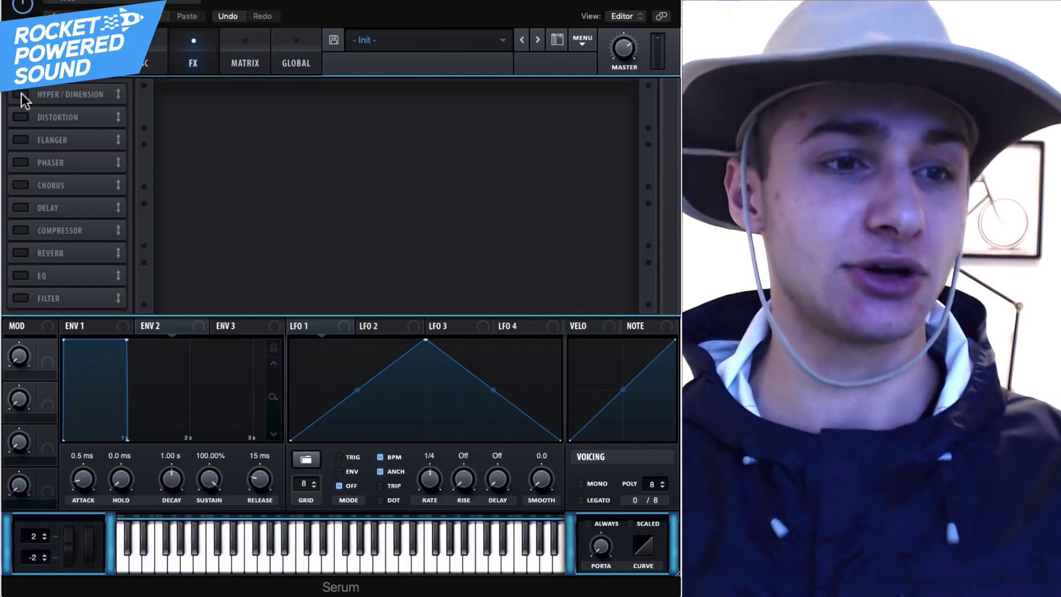
Switch the Hyper/Dimension and Distortion effects on and back off
click(21, 94)
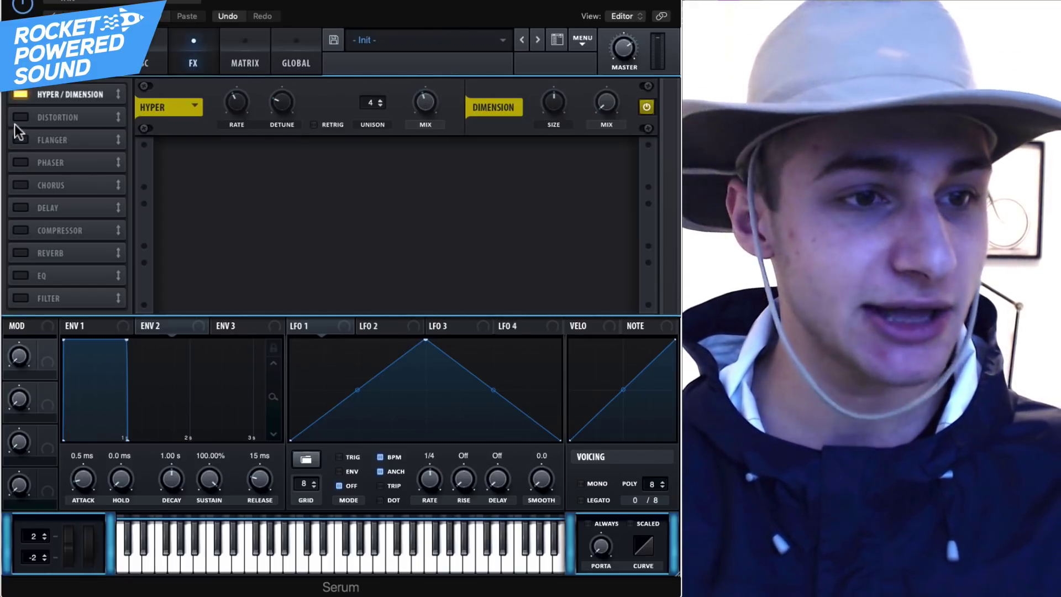
click(21, 117)
click(21, 95)
click(26, 117)
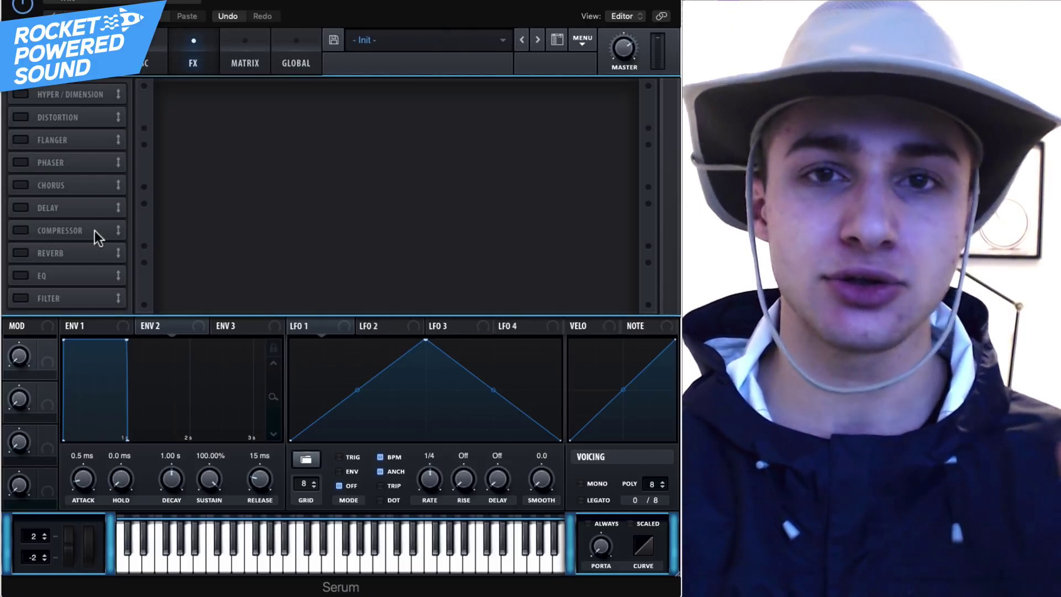
Turn on Hyper/Dimension, lower the Hyper mix and Dimension size to minimum, and raise the Dimension mix
click(21, 95)
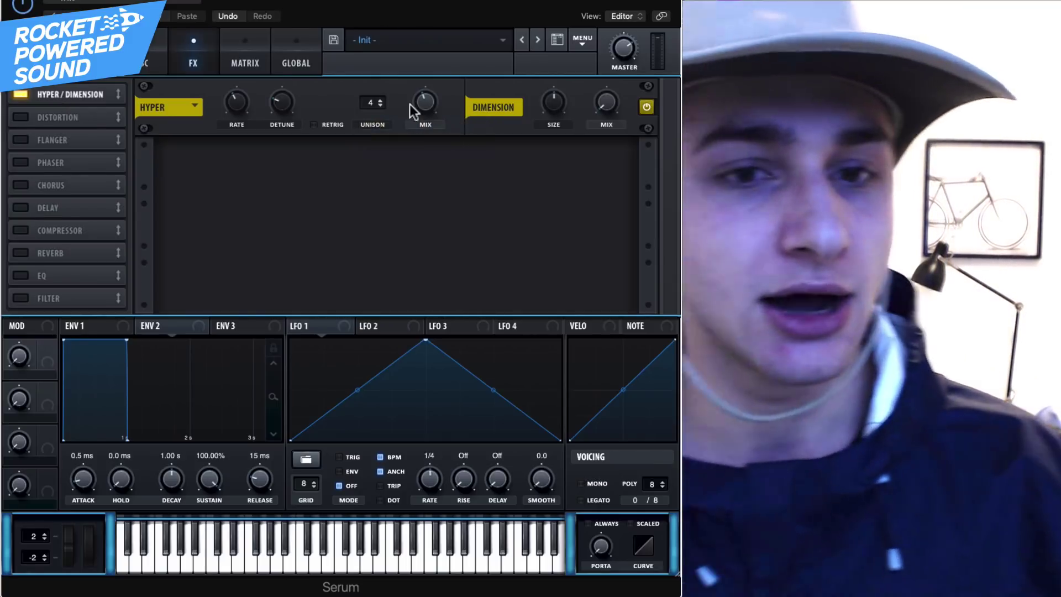
mouse_move(415, 108)
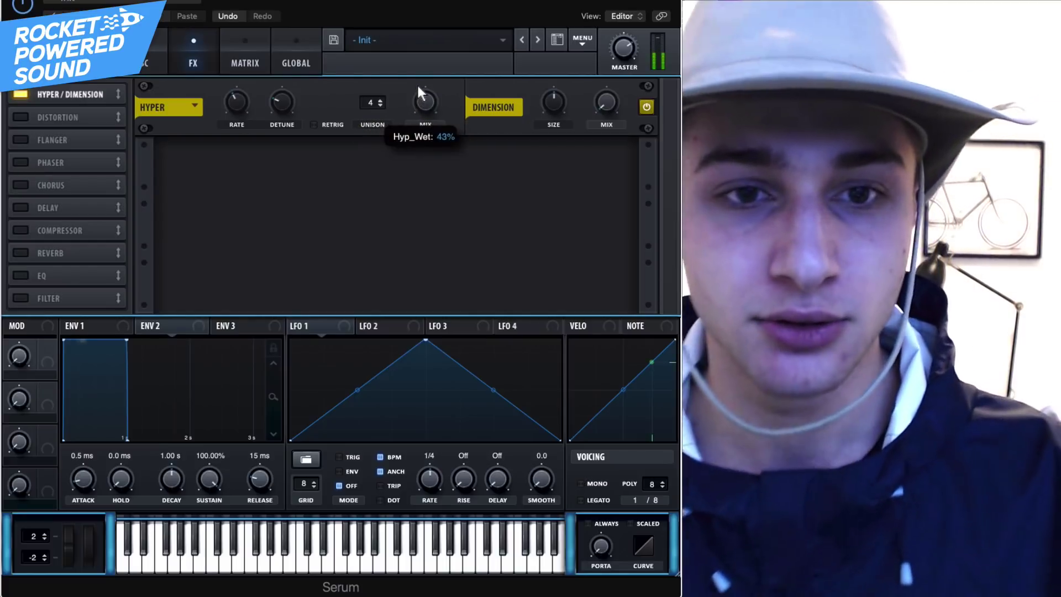
drag(423, 99, 423, 170)
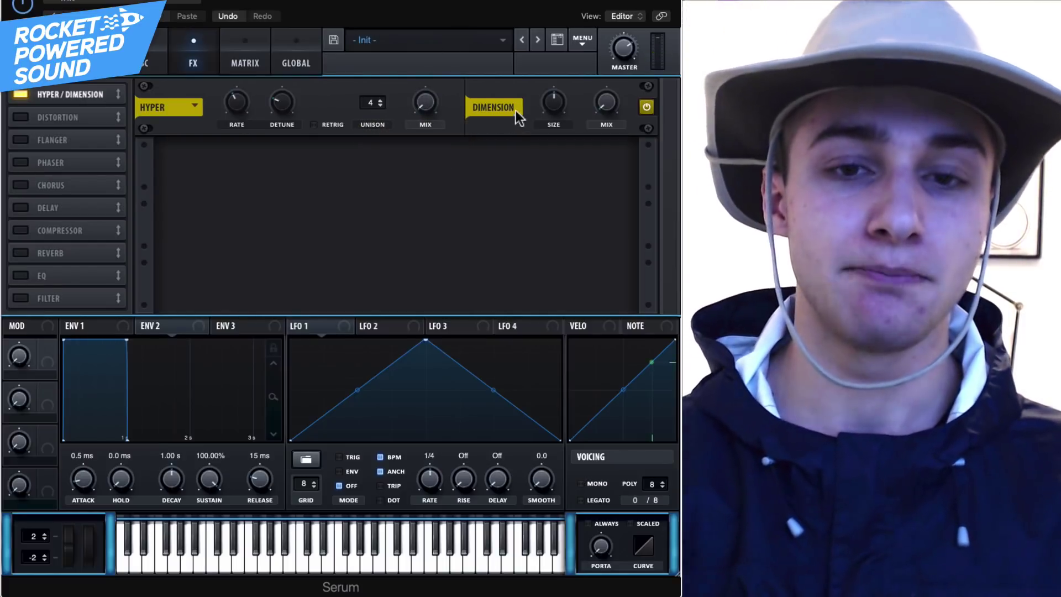
drag(550, 100, 524, 134)
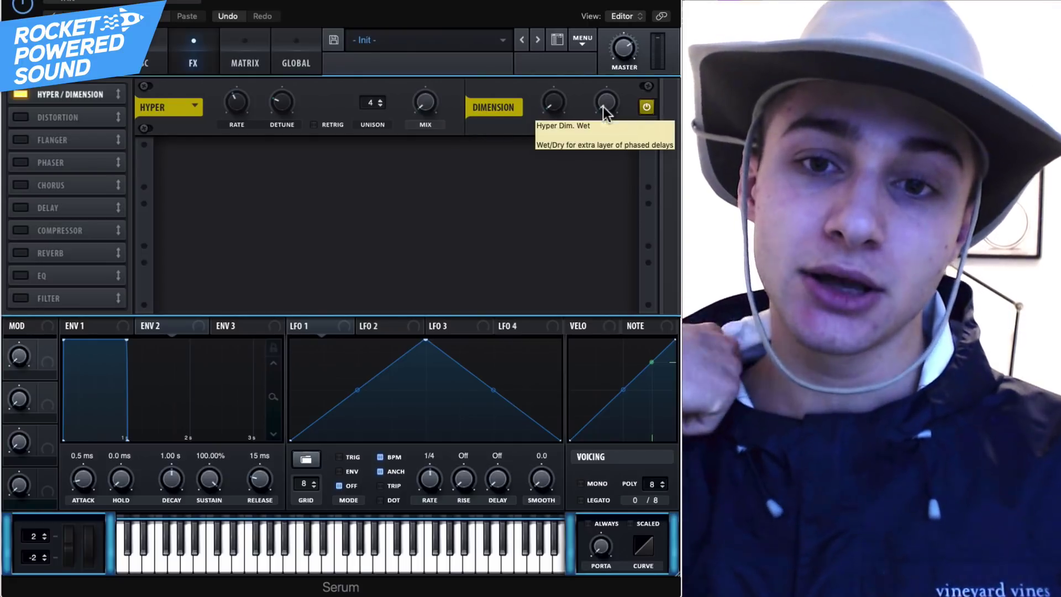
drag(602, 107, 602, 61)
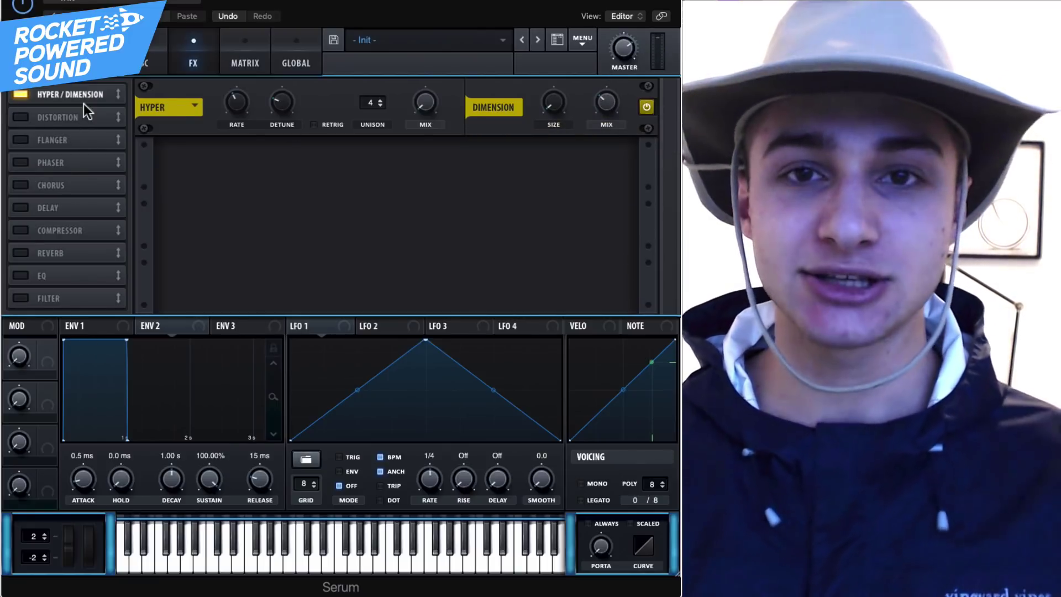
Swap Hyper/Dimension for the Distortion effect with the Tube type and raise its drive
click(20, 94)
click(21, 117)
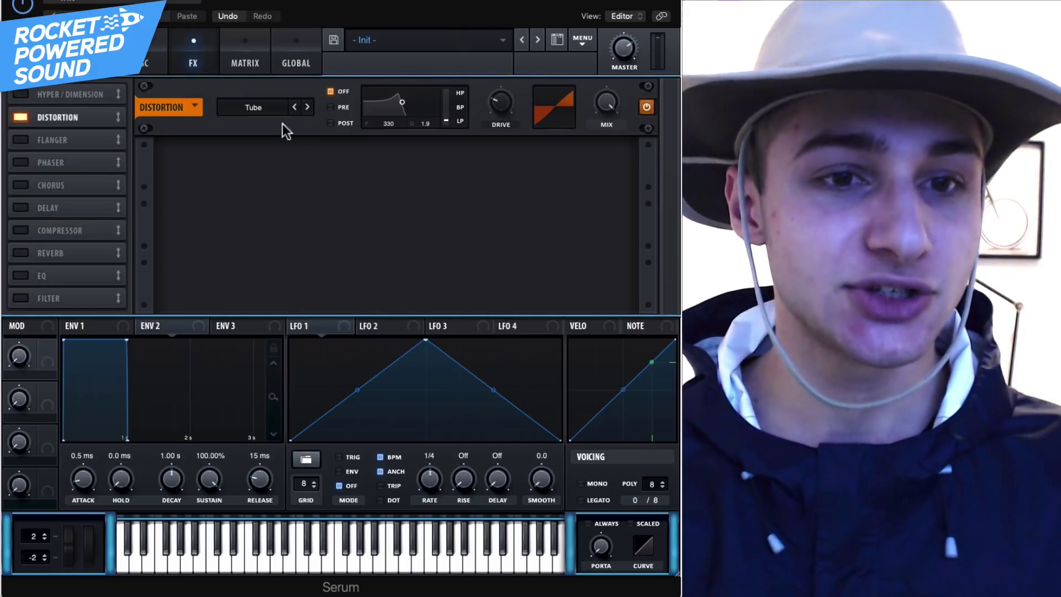
click(273, 104)
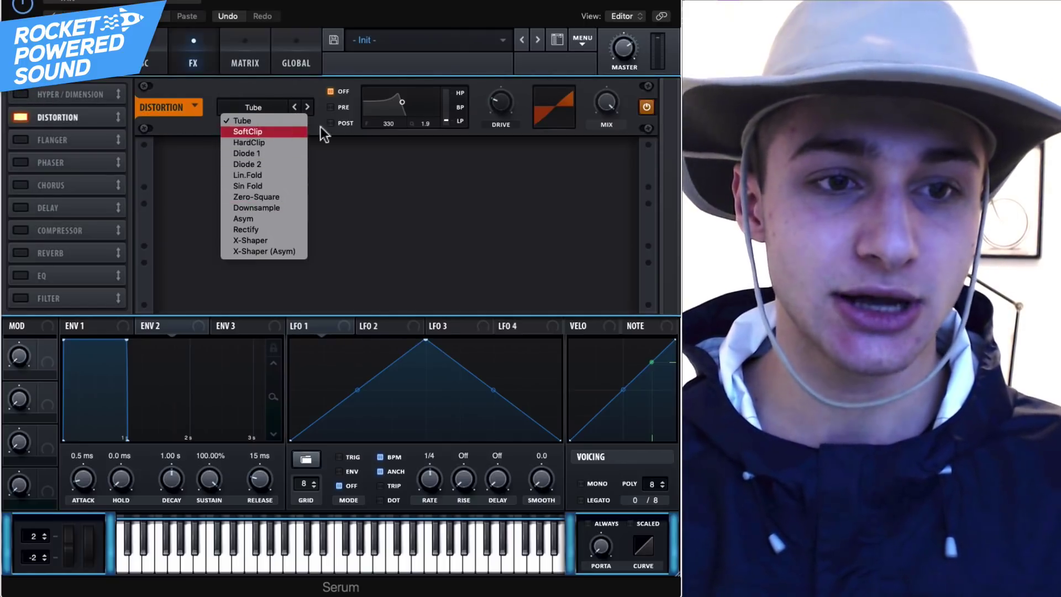
click(281, 122)
drag(503, 103, 501, 83)
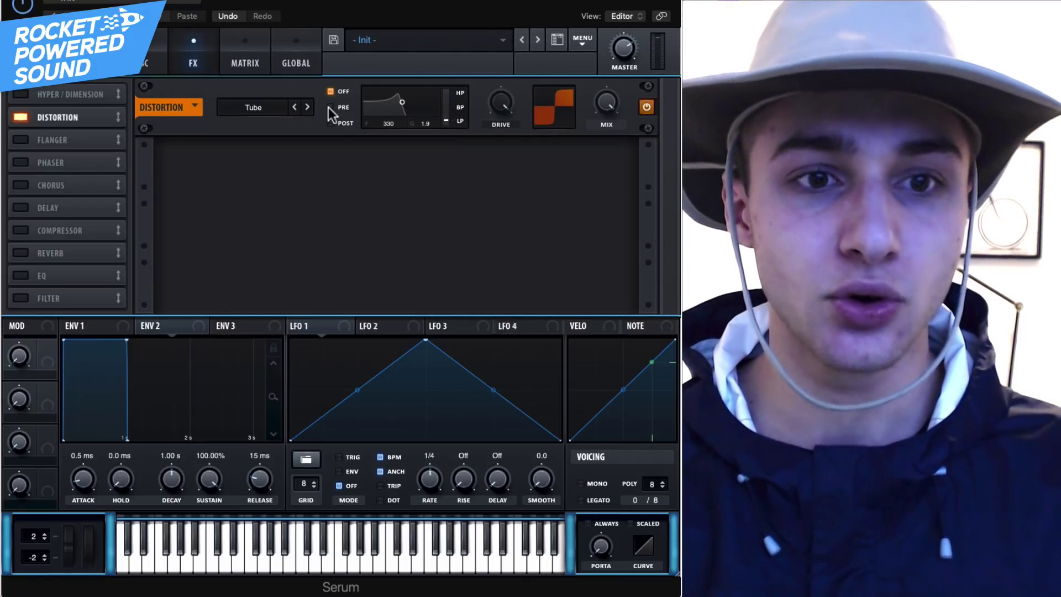
Place the distortion's filter in PRE position and shape it as a band-pass at about 1760 Hz with Q 1.6
click(332, 107)
drag(402, 102, 450, 39)
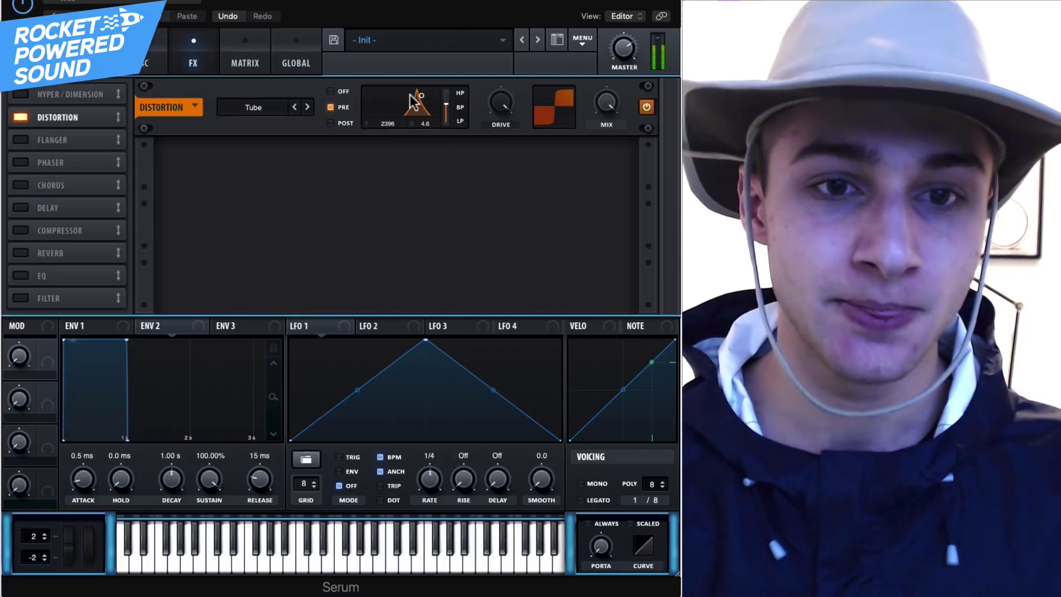
drag(421, 96, 386, 105)
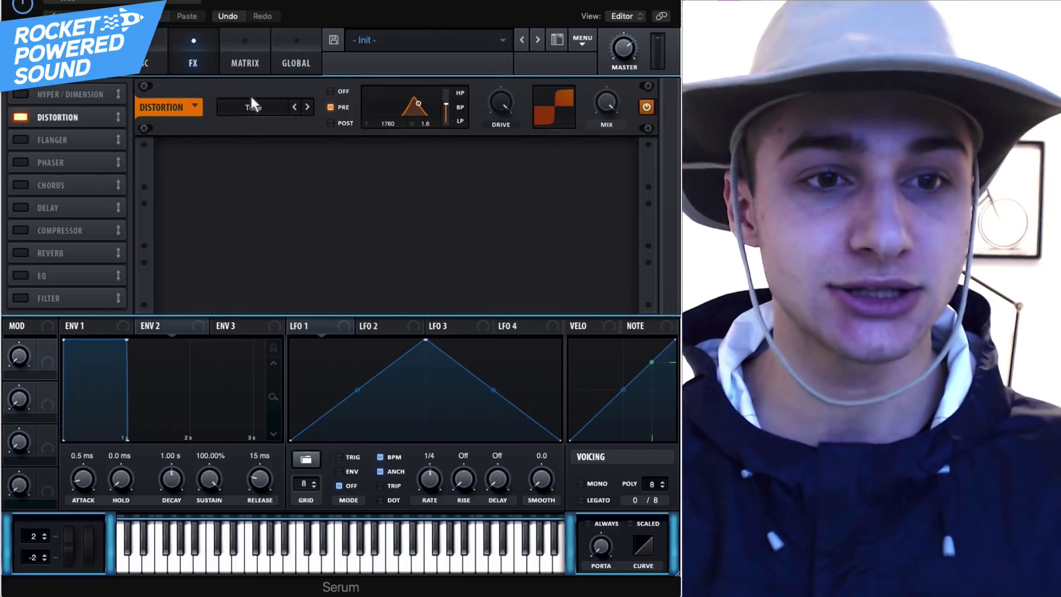
Change the distortion type to Downsample and lower its drive
click(251, 105)
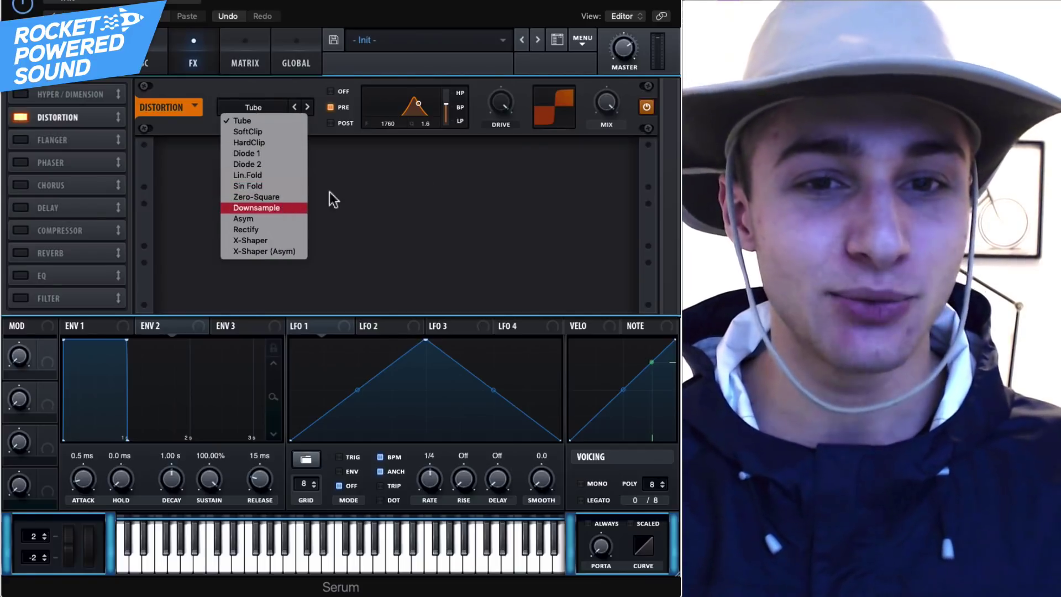
click(286, 205)
drag(496, 95, 463, 161)
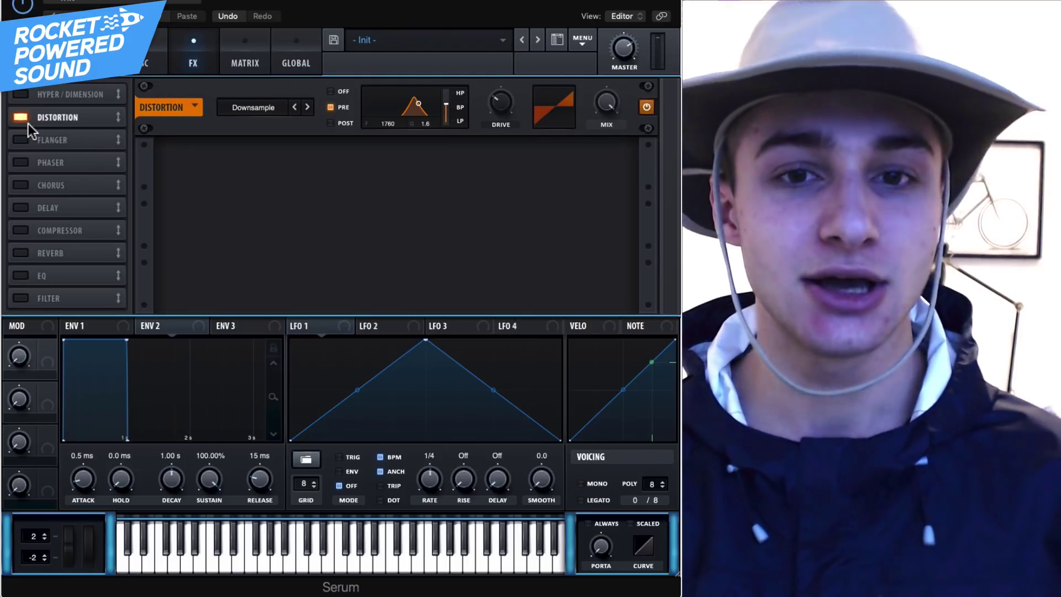
Swap the distortion for the Flanger, set its depth to about 45%, raise its feedback and adjust its rate
click(21, 117)
click(21, 140)
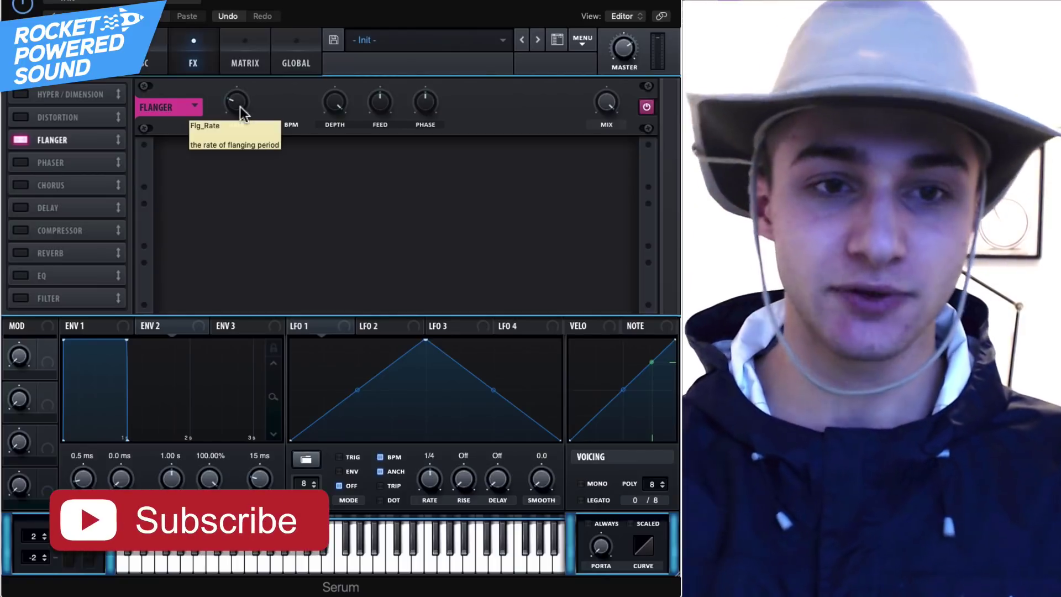
drag(237, 103, 277, 47)
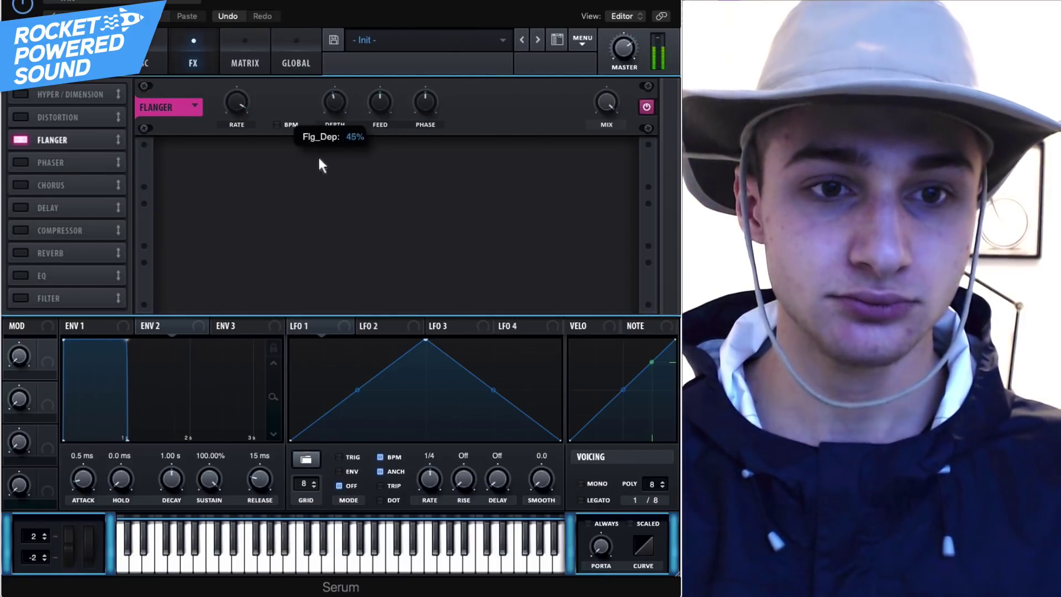
drag(377, 105, 400, 70)
drag(246, 108, 228, 161)
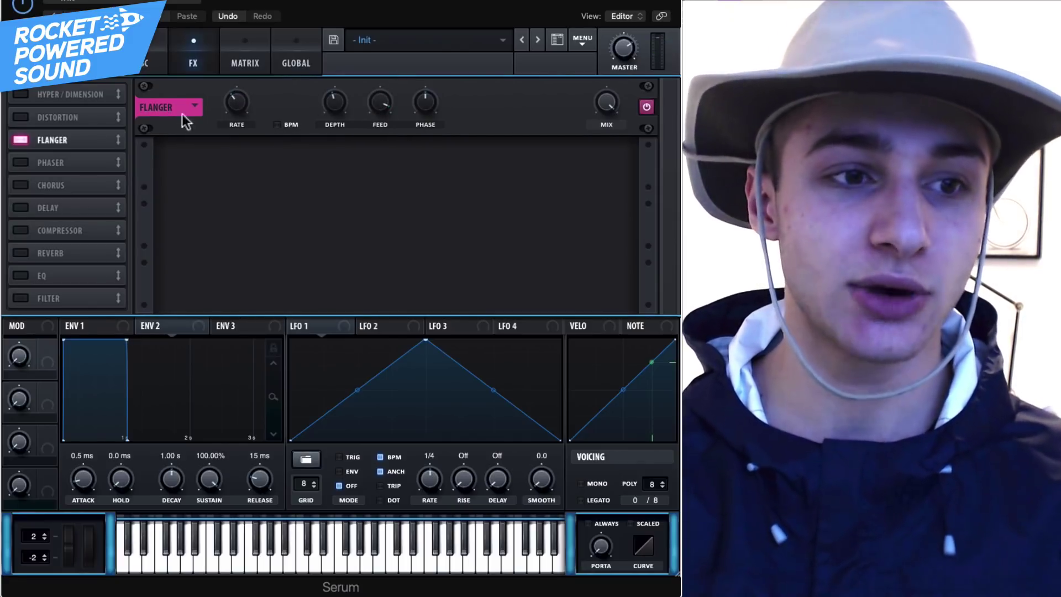
Swap the flanger for the Phaser, lower its rate to minimum and depth to 0%, and try its frequency control
click(20, 163)
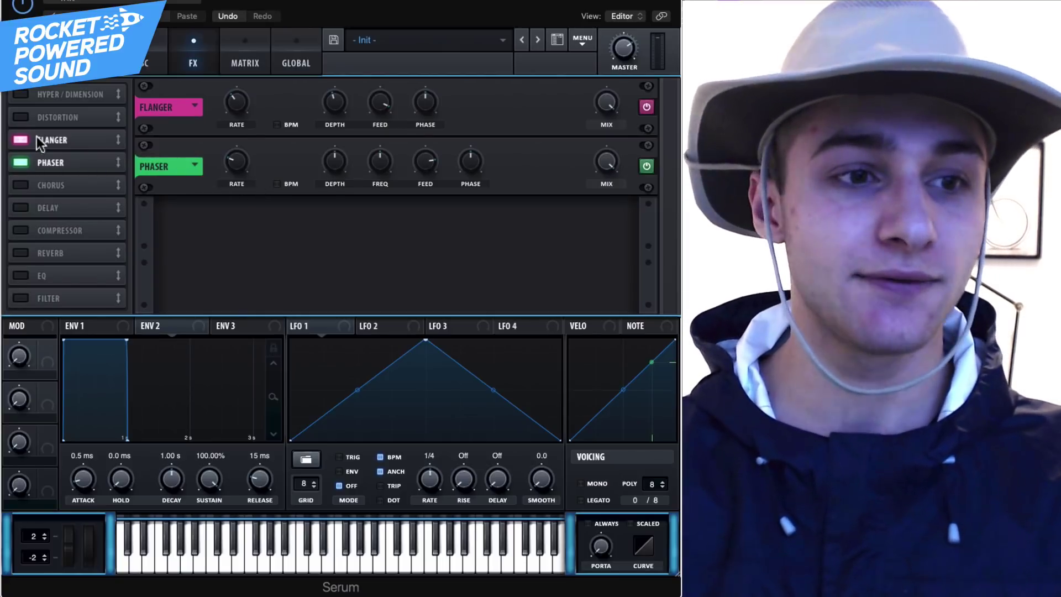
click(21, 140)
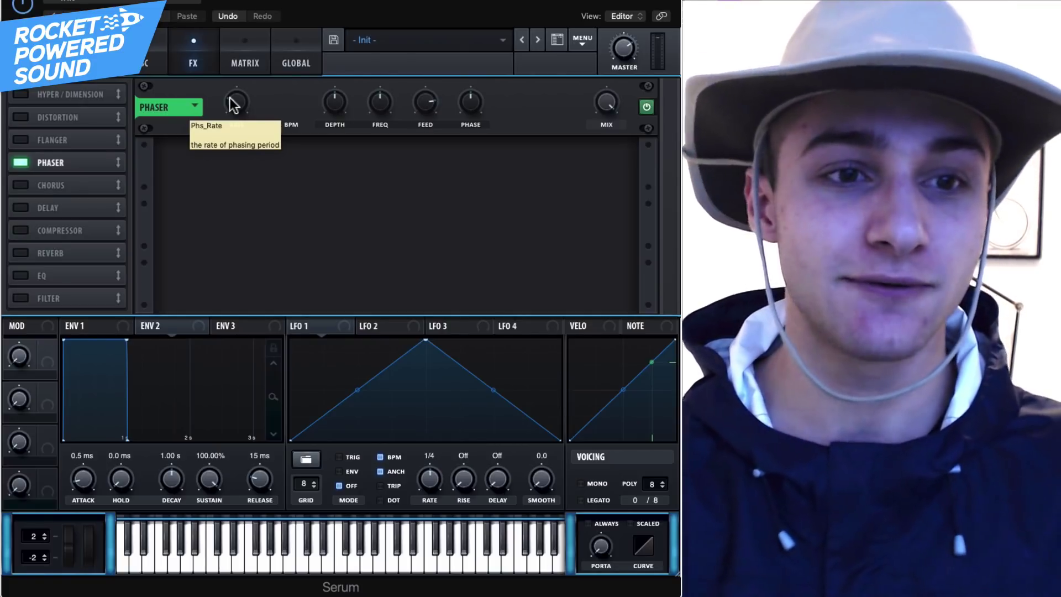
click(230, 98)
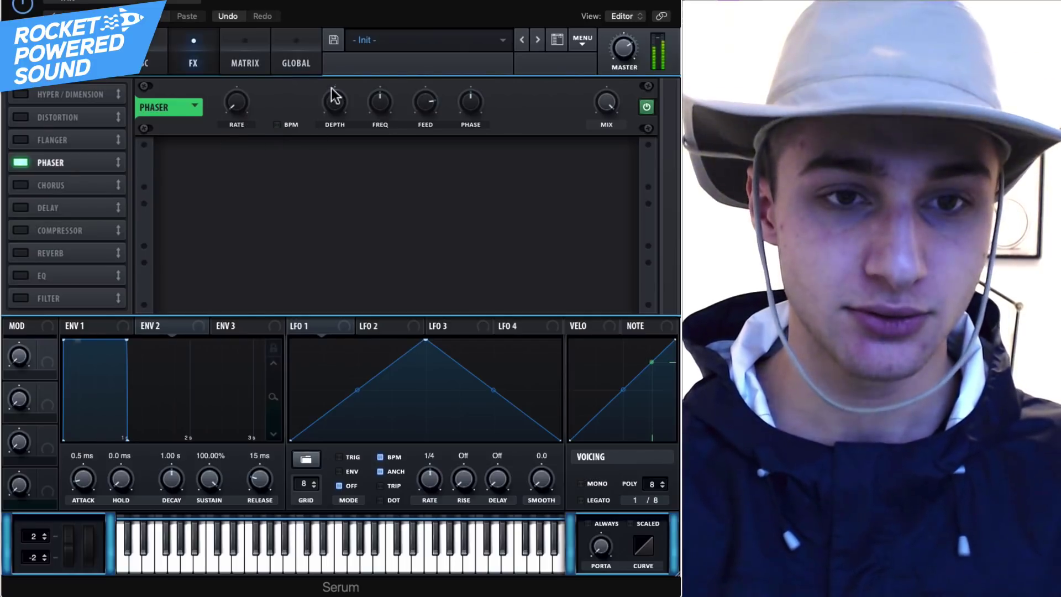
click(334, 98)
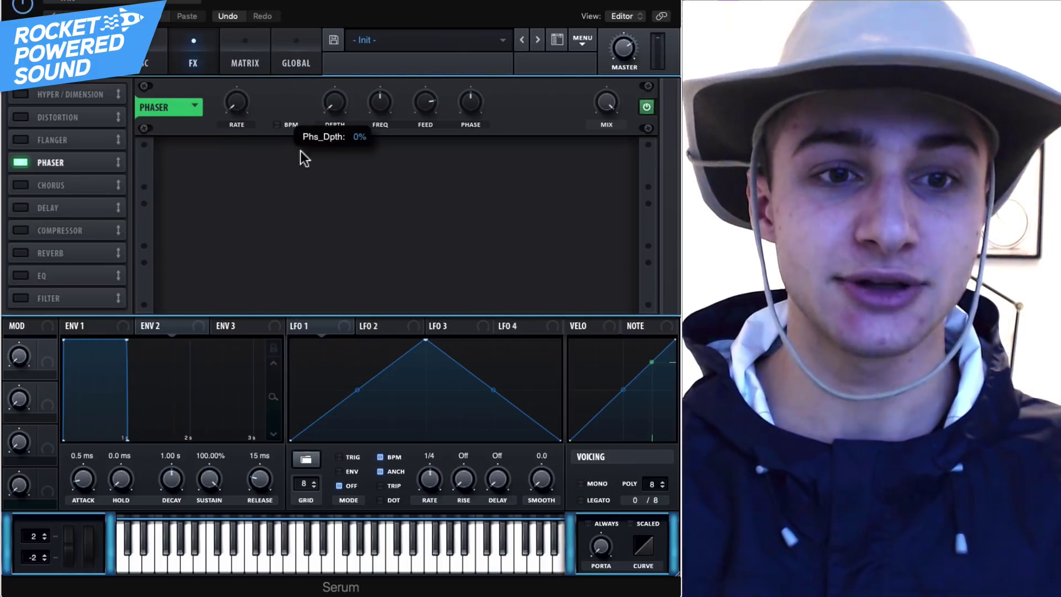
drag(382, 103, 364, 69)
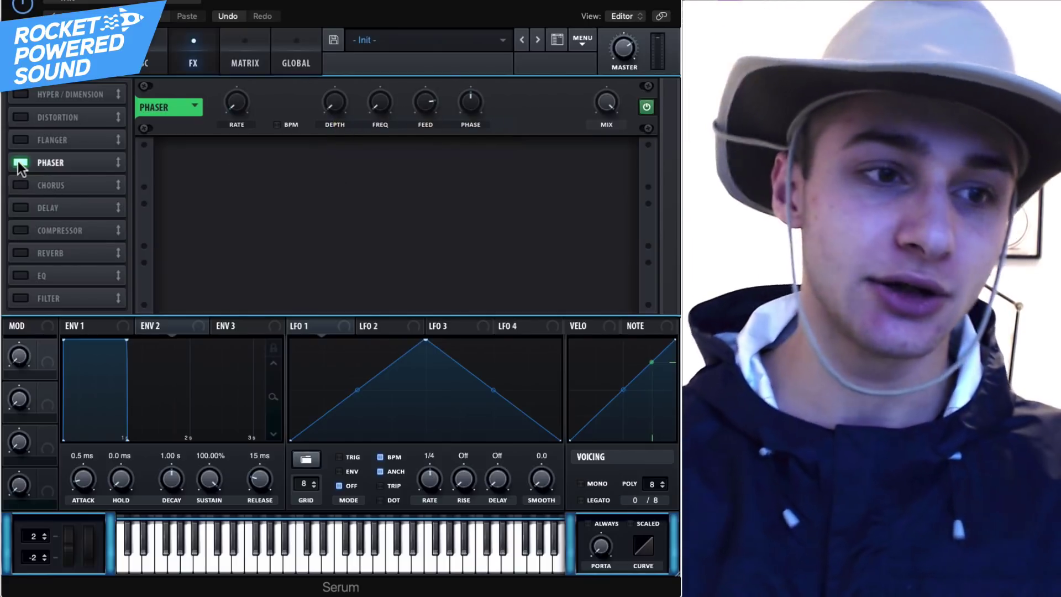
Raise the phaser's depth and rate, sweep its frequency, and switch the phaser off
drag(337, 106, 339, 62)
drag(380, 104, 380, 34)
drag(247, 103, 244, 23)
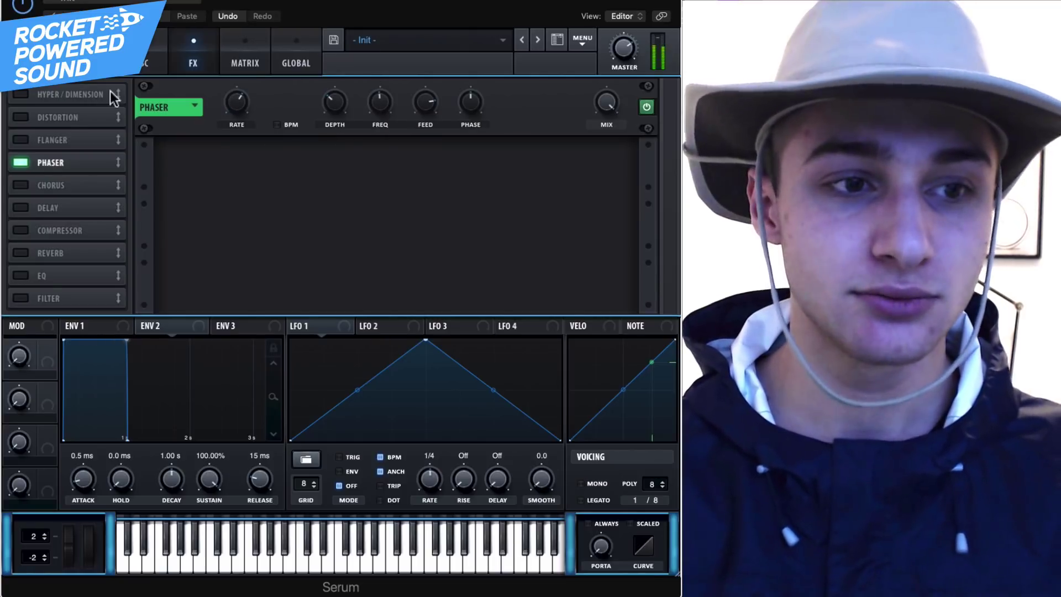
click(22, 163)
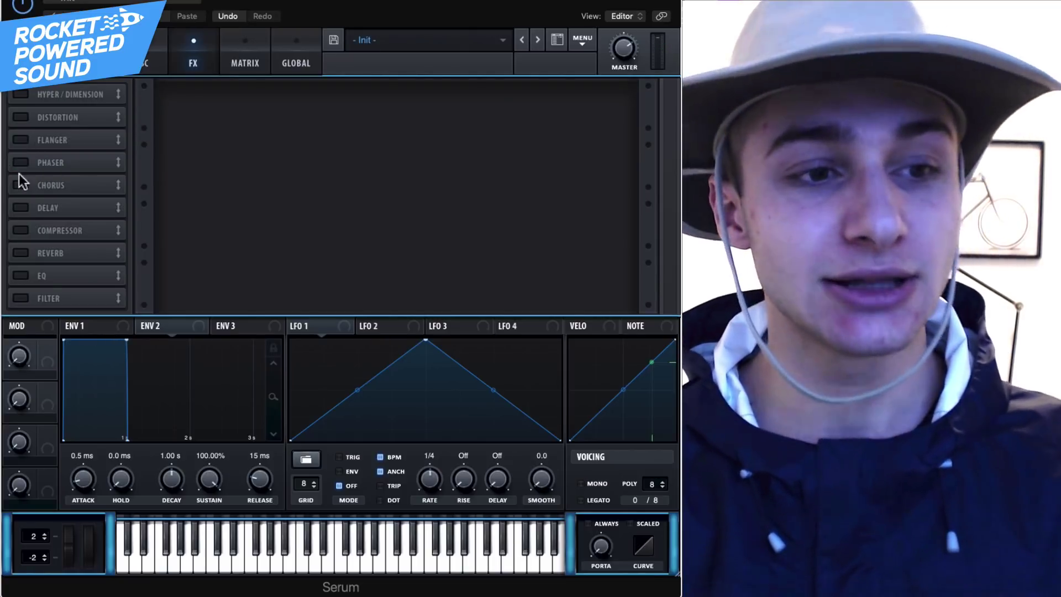
Turn on the Chorus effect and sweep its LPF cutoff, ending at minimum
click(22, 186)
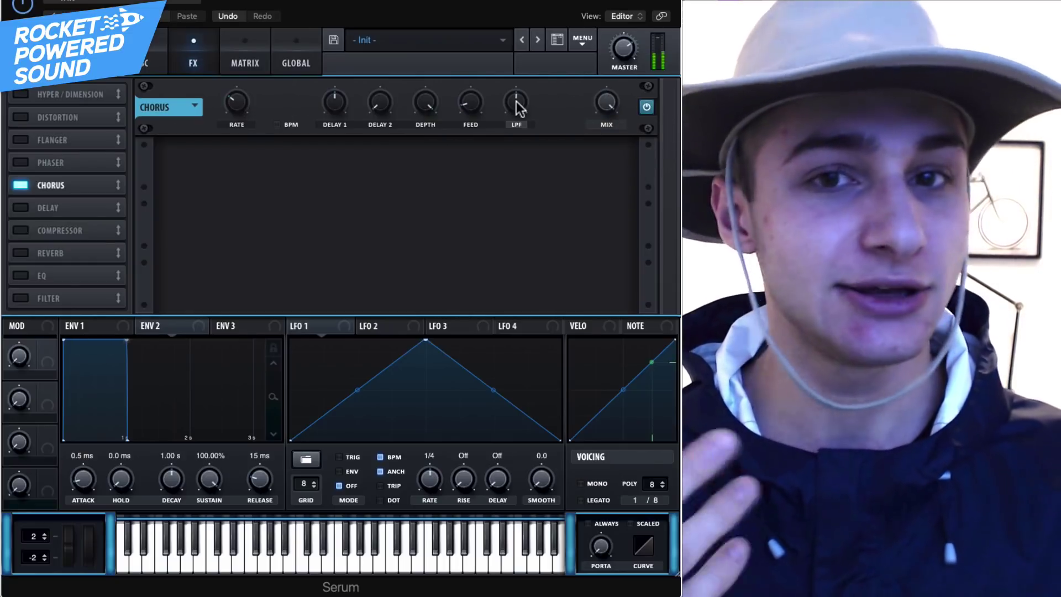
drag(520, 105, 507, 127)
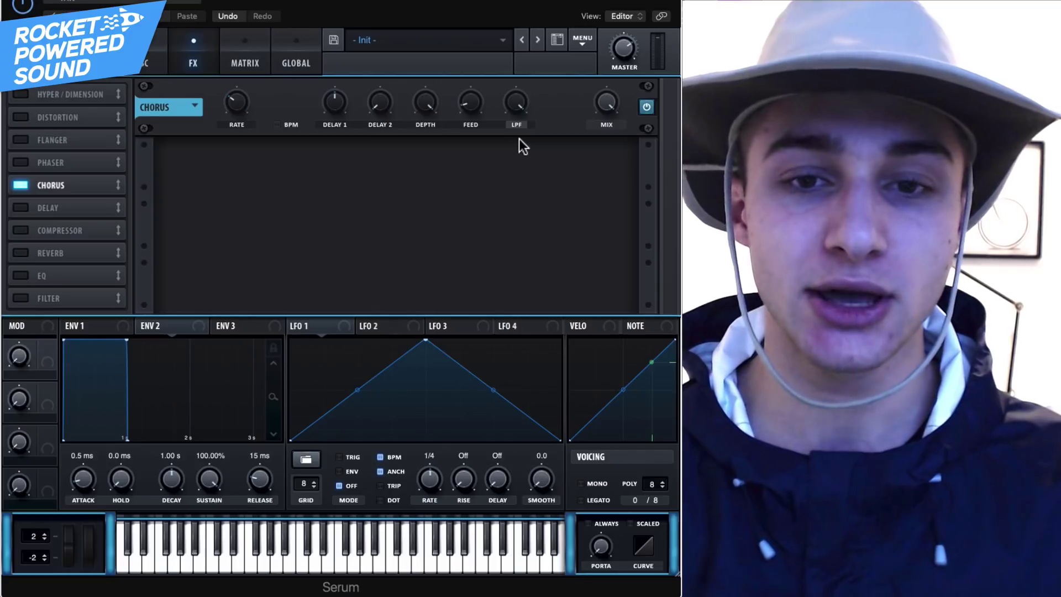
drag(516, 112, 493, 182)
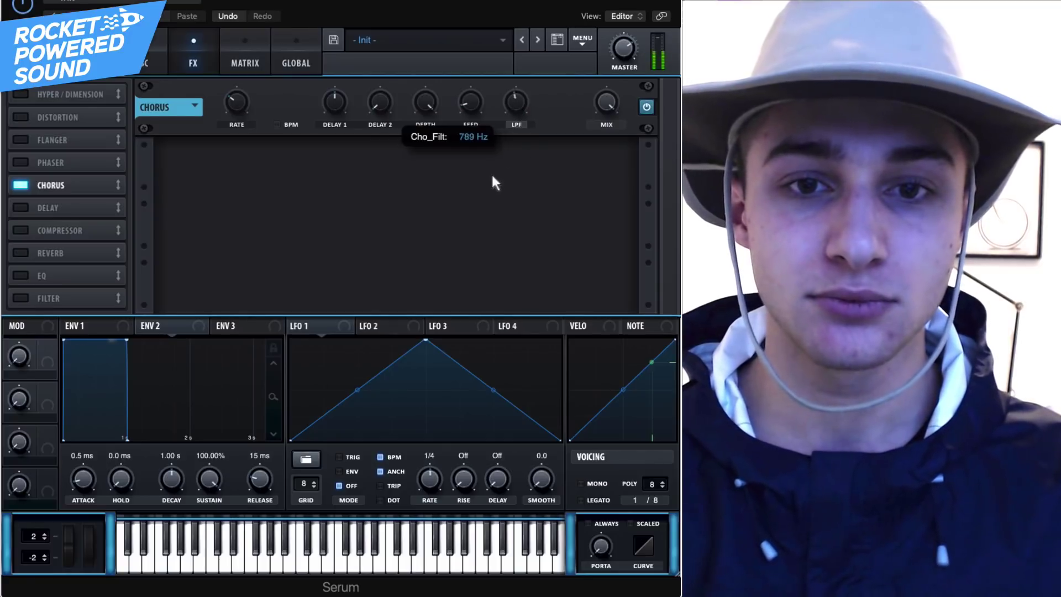
click(518, 125)
drag(518, 109, 488, 230)
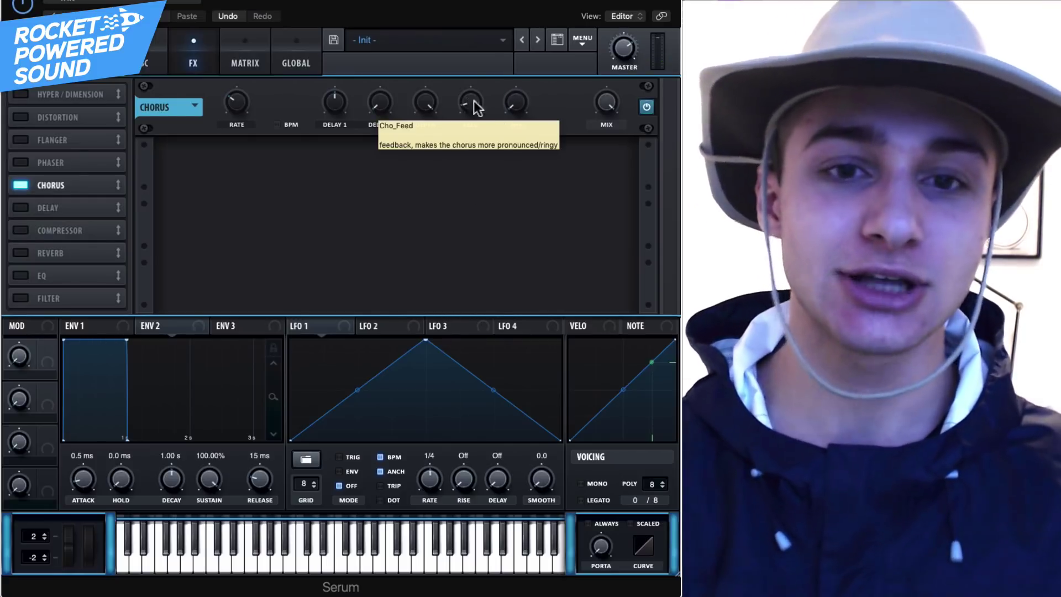
Raise the chorus feedback, lower its Delay 1 and depth, and switch the chorus off
drag(466, 97, 493, 30)
drag(354, 101, 384, 70)
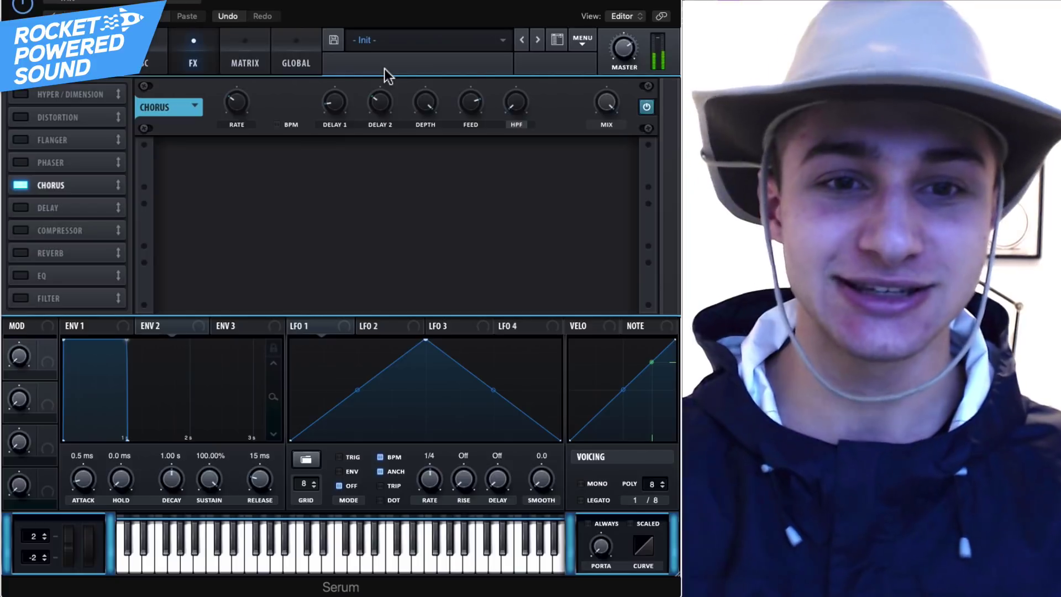
drag(425, 102, 397, 187)
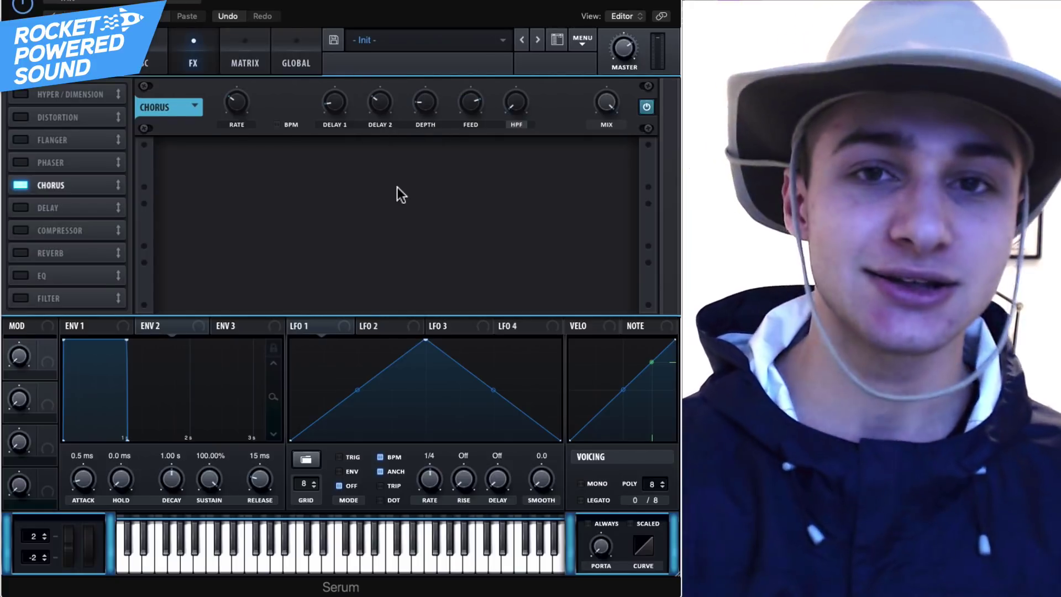
click(24, 190)
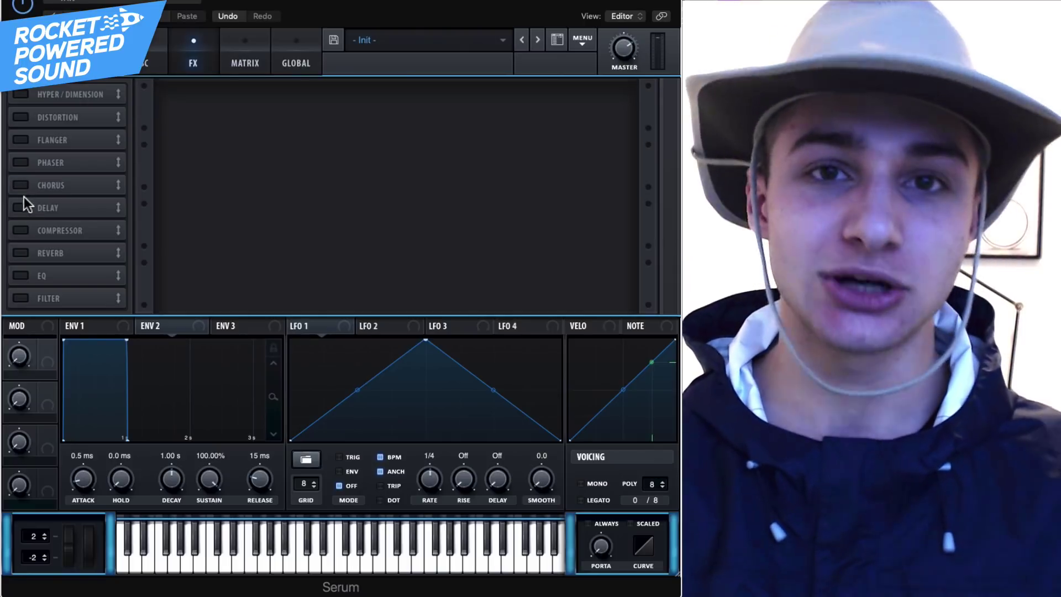
Turn on the Delay effect, try it without BPM sync, and link its left and right times
click(24, 198)
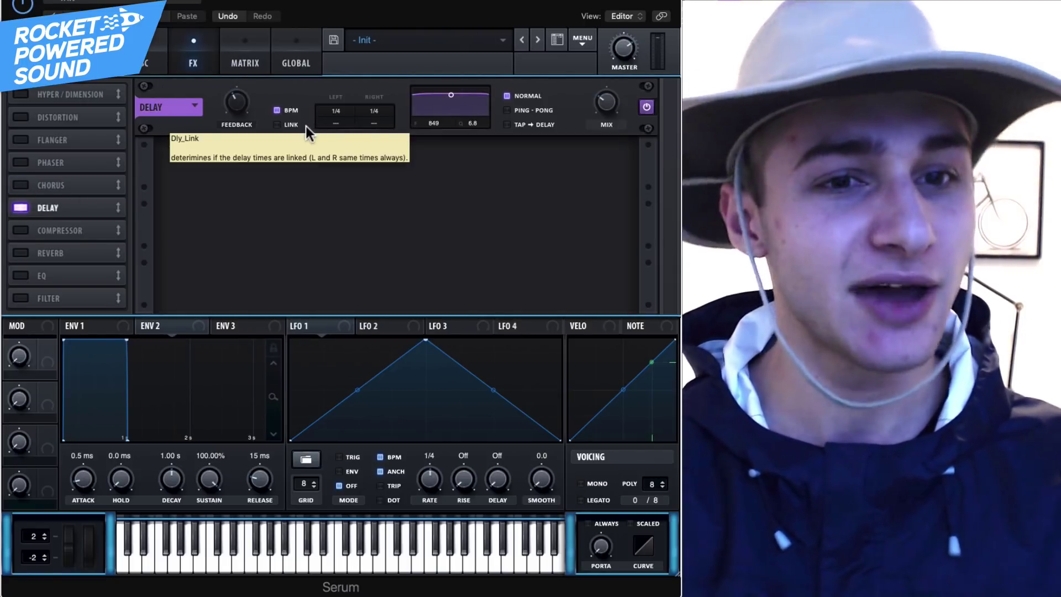
click(280, 109)
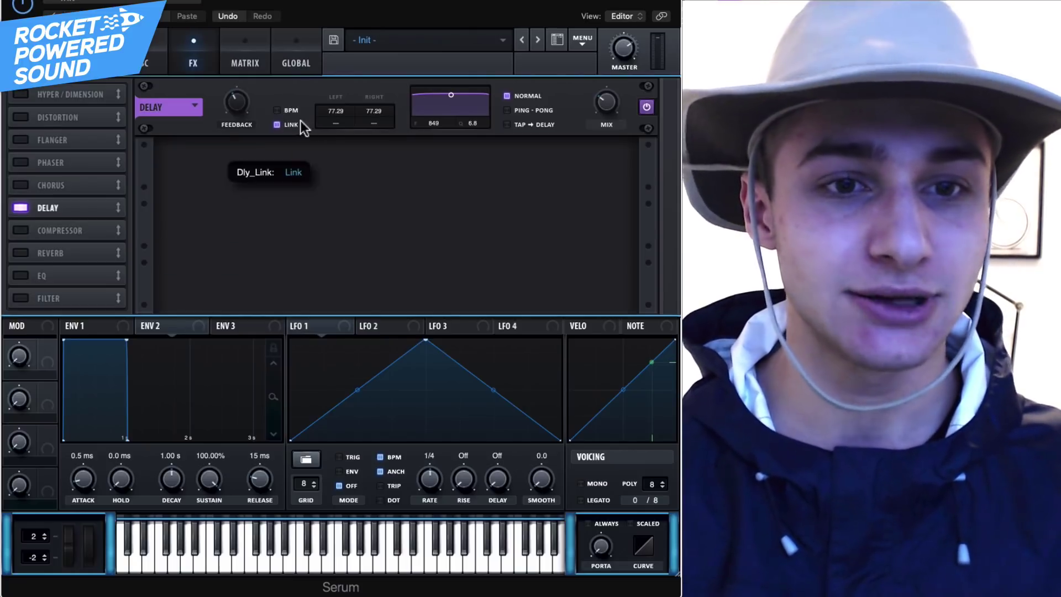
click(278, 124)
Set the linked BPM-synced delay times to 2 bar, raise the feedback and mix, and switch the delay off
drag(343, 115, 310, 107)
drag(241, 109, 253, 93)
drag(611, 107, 601, 77)
drag(331, 107, 305, 101)
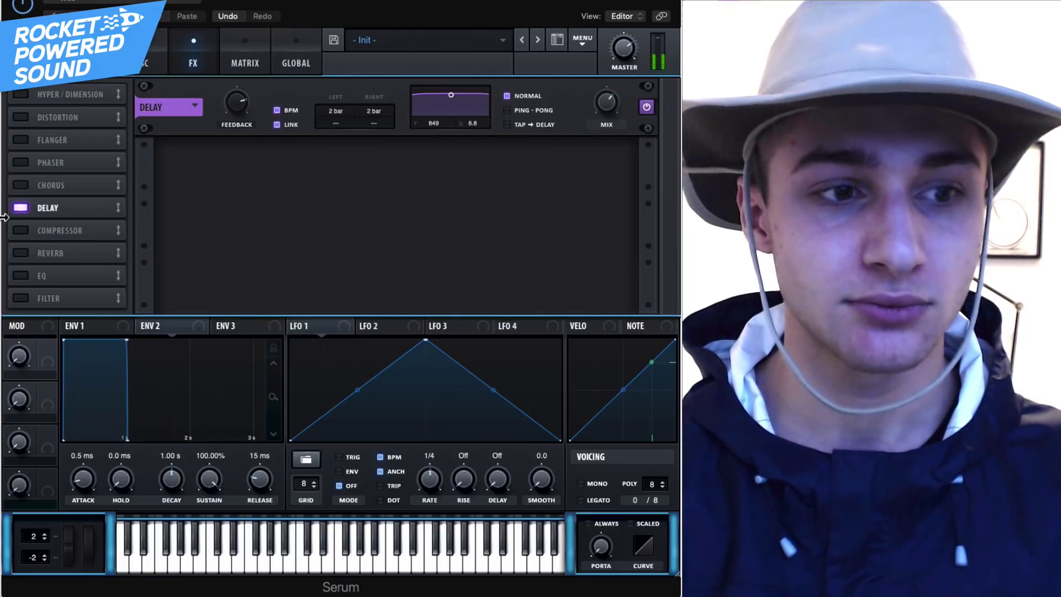
click(22, 207)
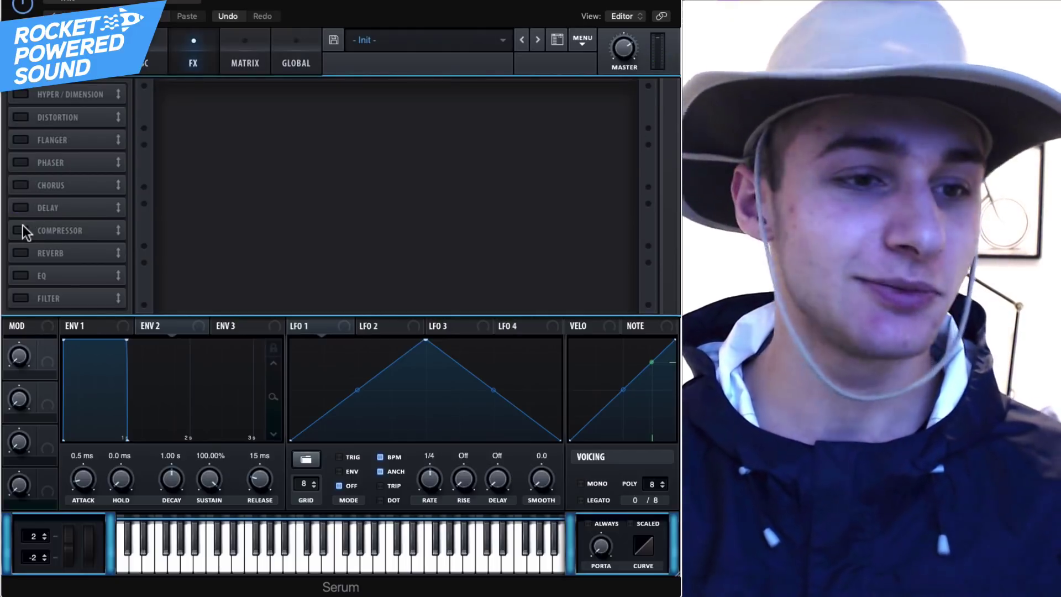
Turn on the Compressor, enable its Multiband mode, and switch the compressor off
click(22, 224)
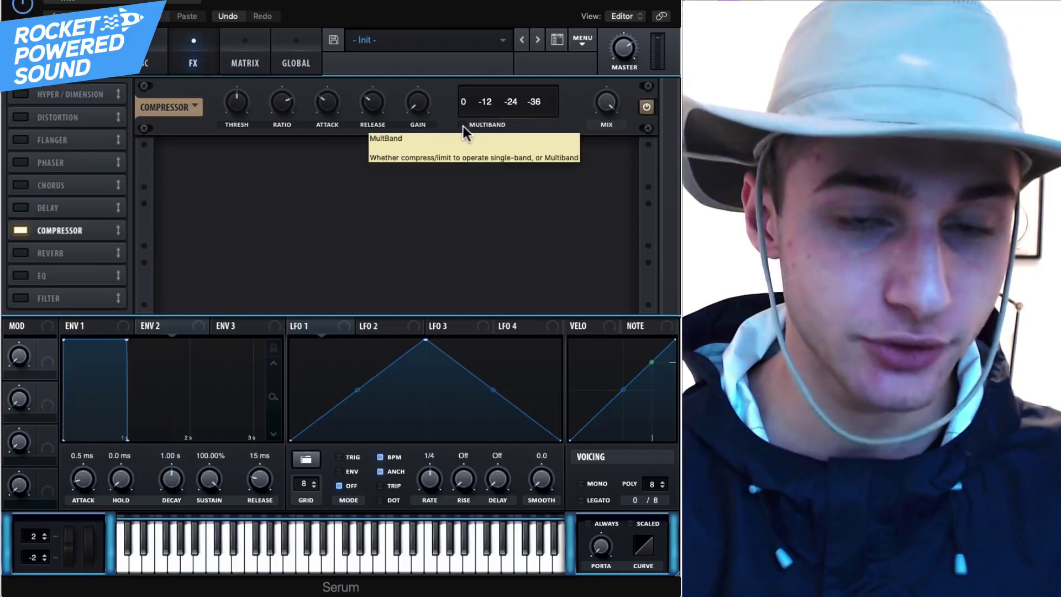
click(462, 125)
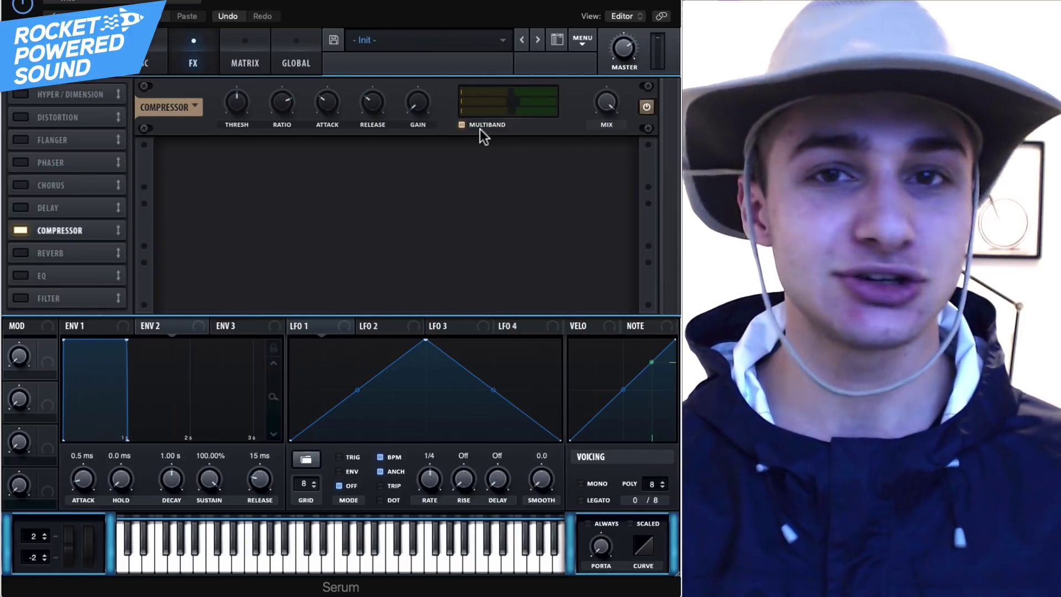
click(14, 232)
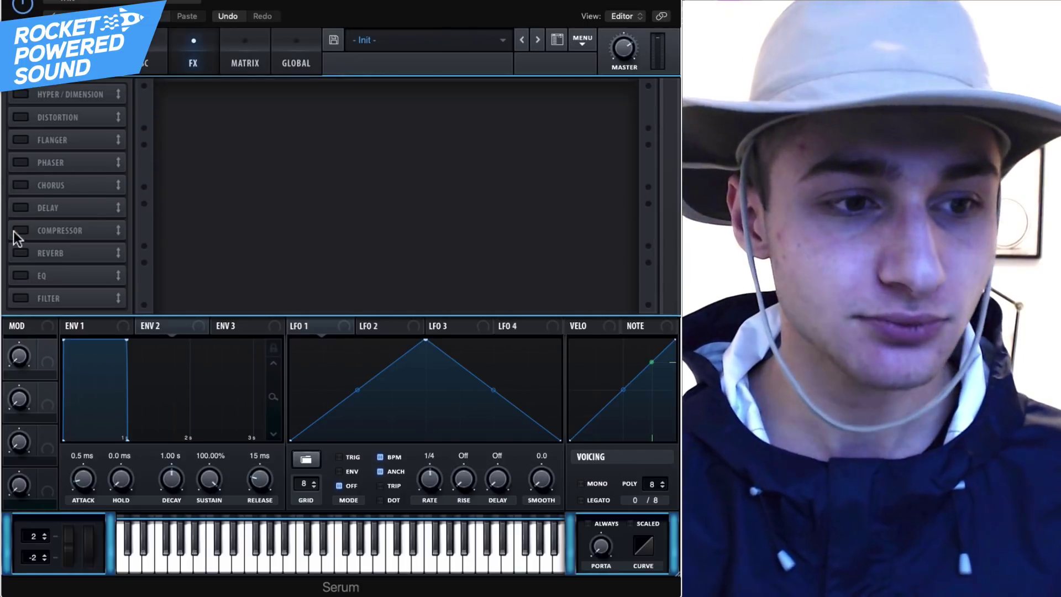
Show the Reverb effect briefly and swap it for the EQ
click(17, 253)
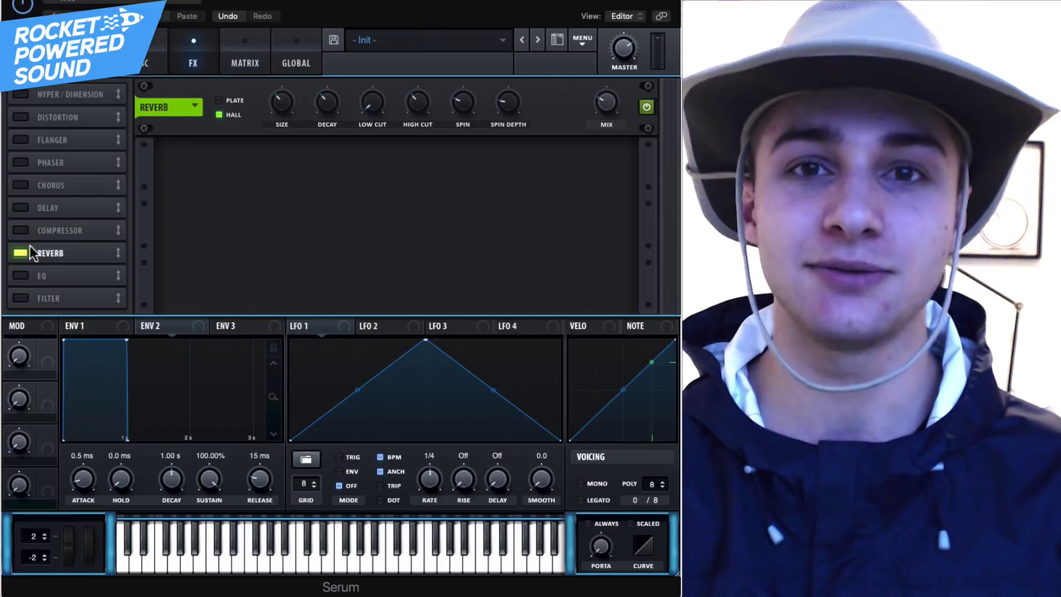
click(21, 252)
click(20, 276)
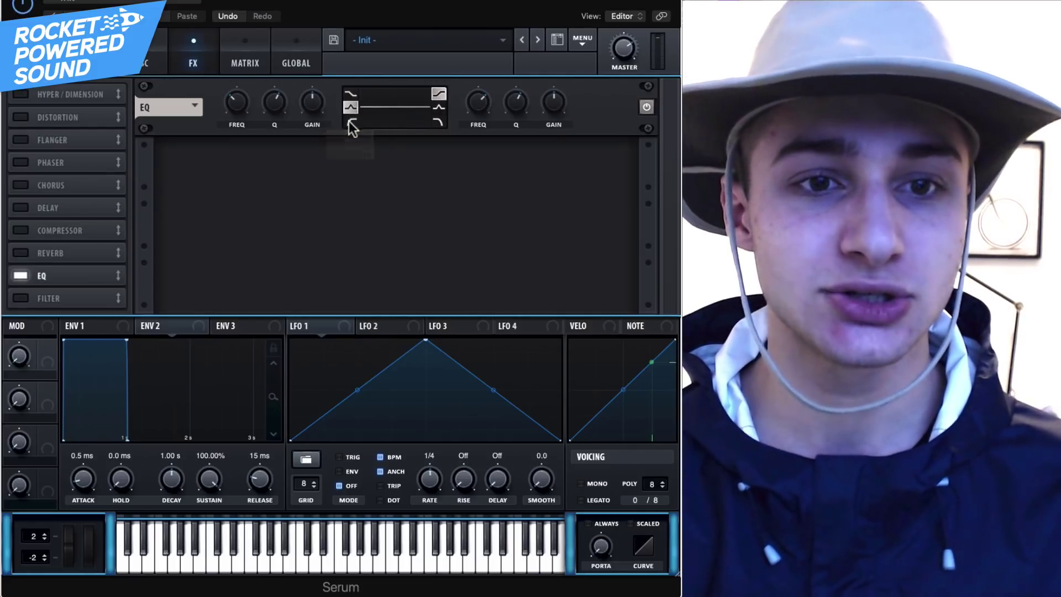
Set the EQ's low band to a low-cut shape, try its frequency, and lower the high band's gain
click(350, 120)
drag(221, 92, 247, 100)
drag(543, 104, 470, 93)
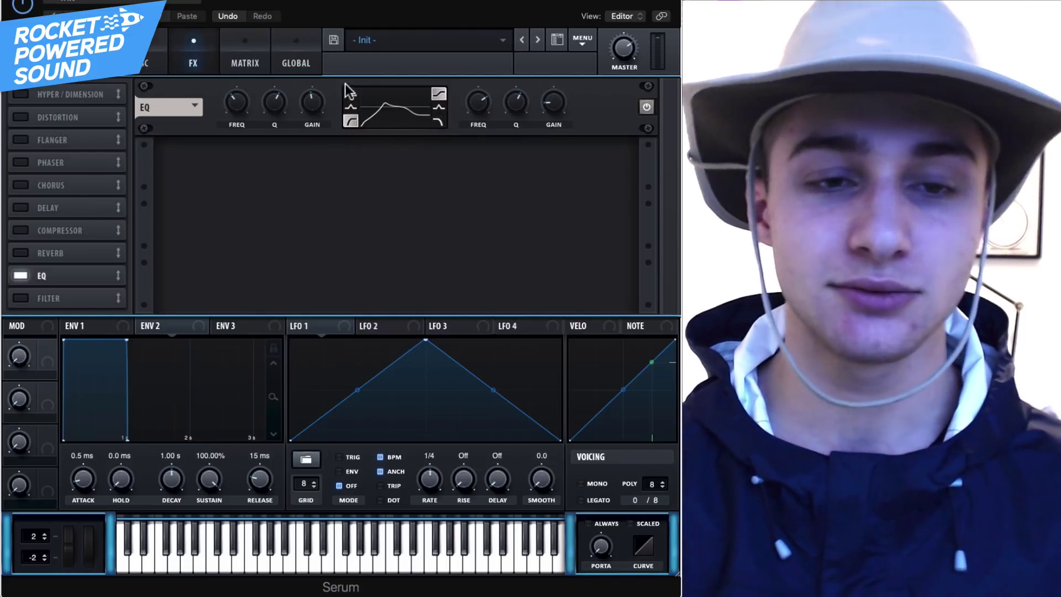
Set both EQ bands to the peak shape, raise the high band's gain, and switch the EQ off
click(350, 107)
click(439, 107)
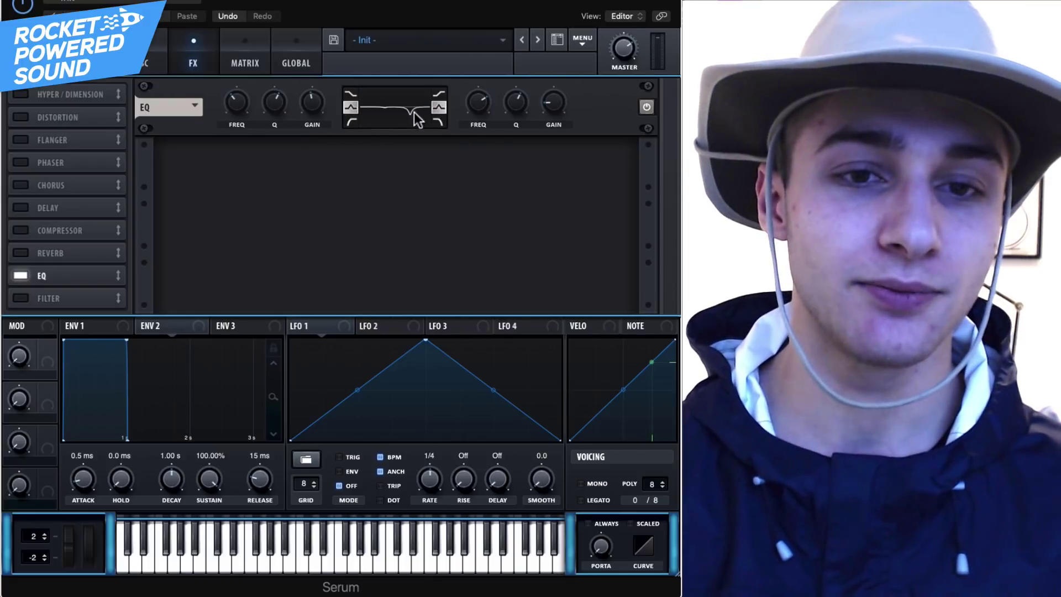
drag(472, 101, 473, 101)
drag(565, 99, 544, 40)
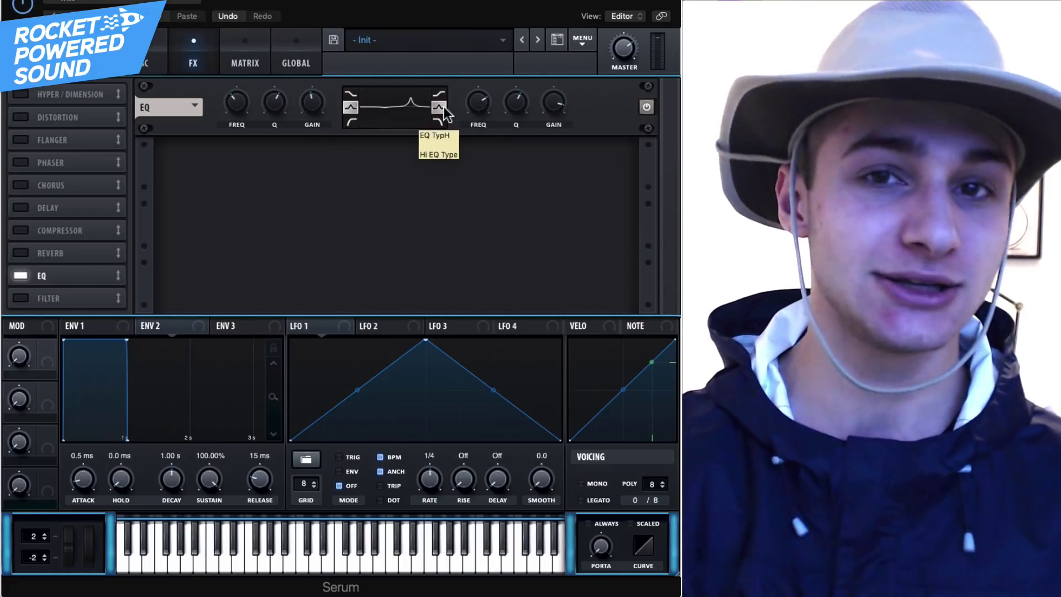
click(20, 275)
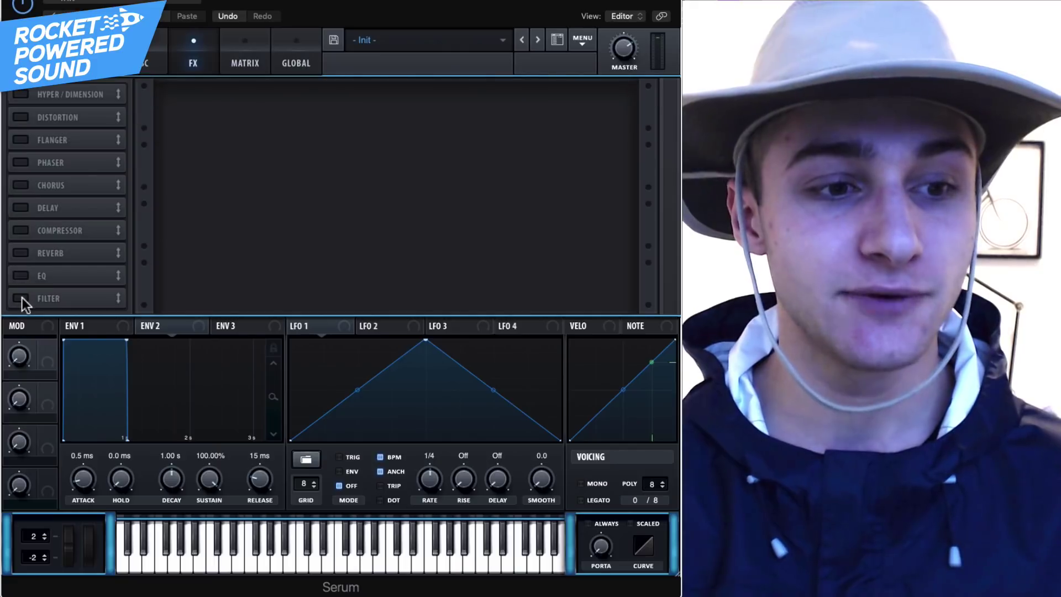
Turn on the Filter effect and look through its Flanges filter types
click(21, 298)
click(263, 108)
mouse_move(262, 143)
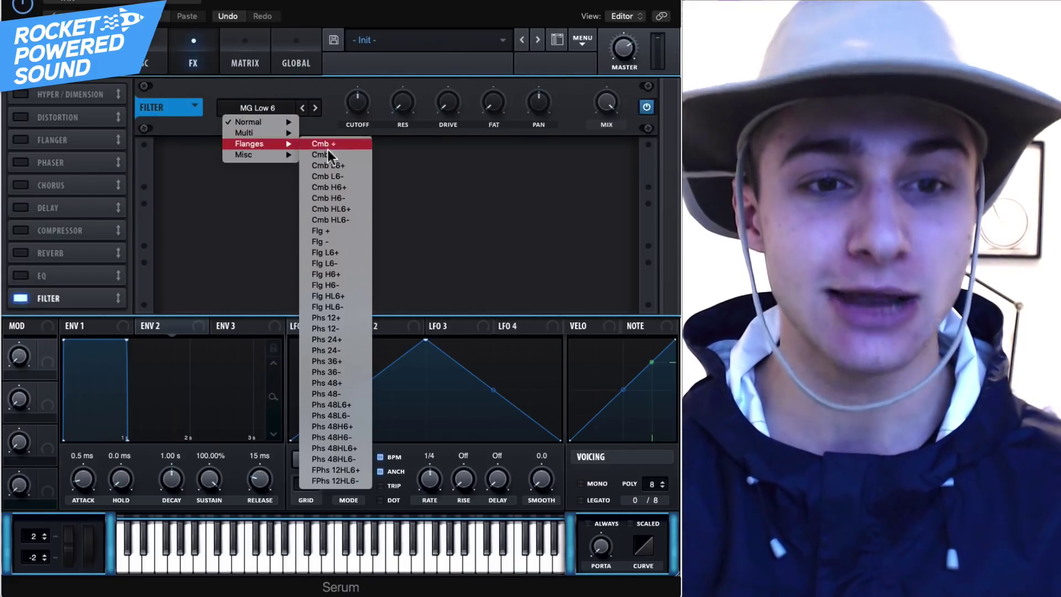
click(180, 92)
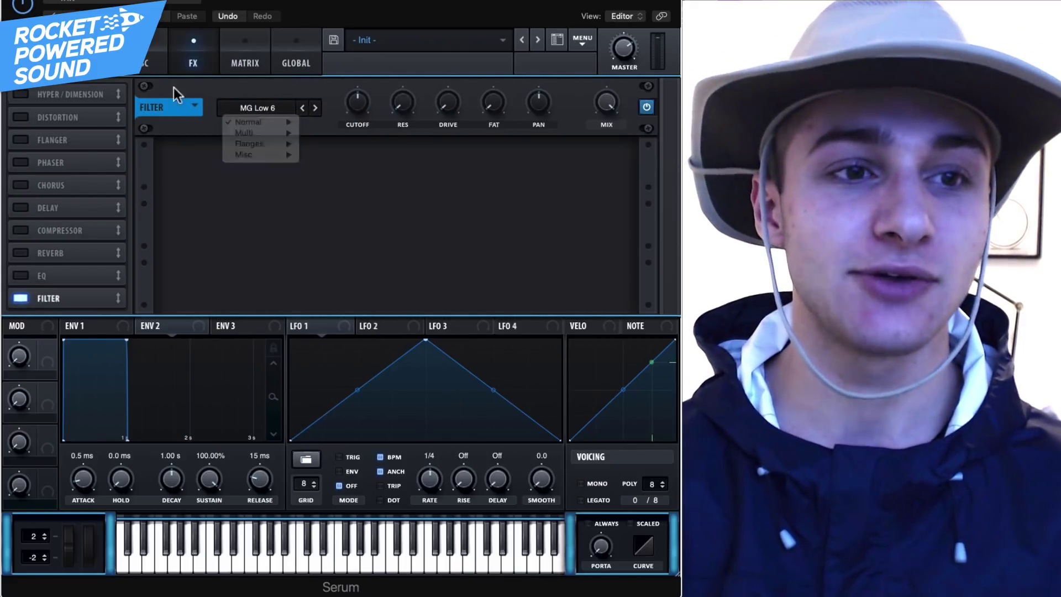
Check the main filter beside the oscillators, return to the effects rack, and lower the FX filter's cutoff
click(150, 62)
click(542, 91)
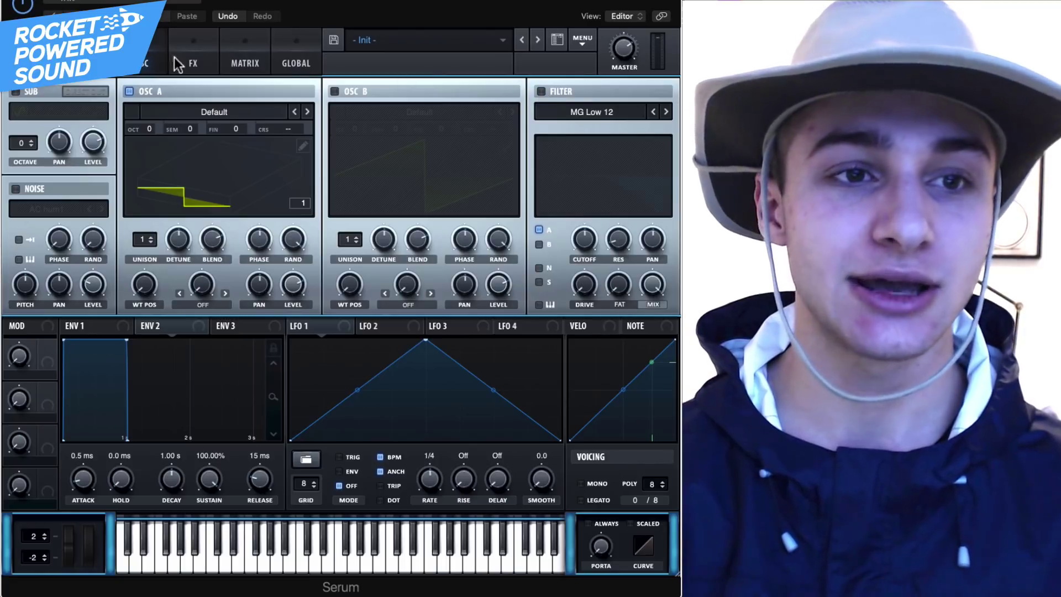
click(174, 58)
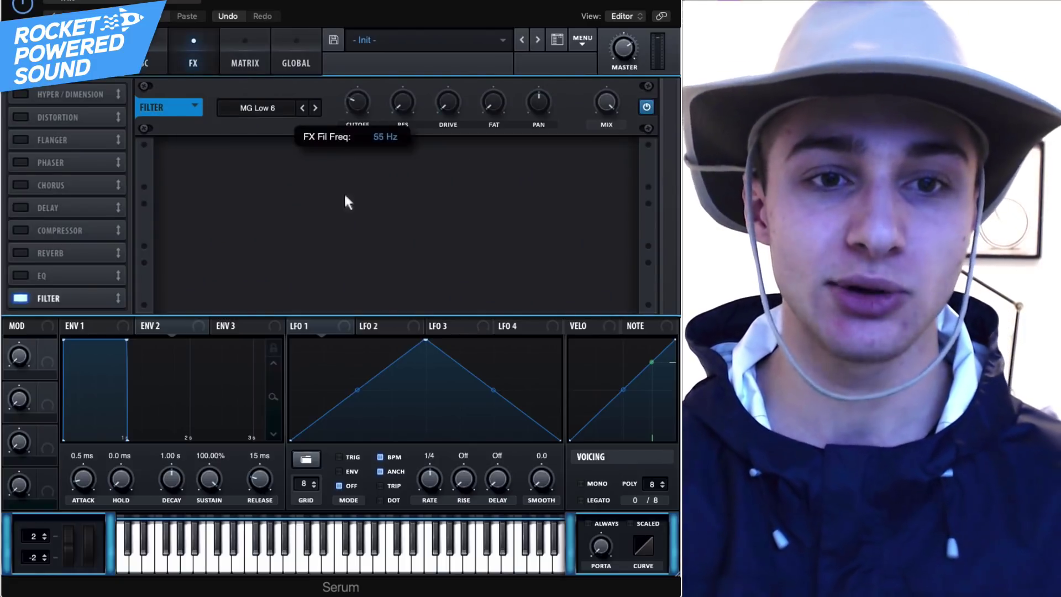
click(642, 327)
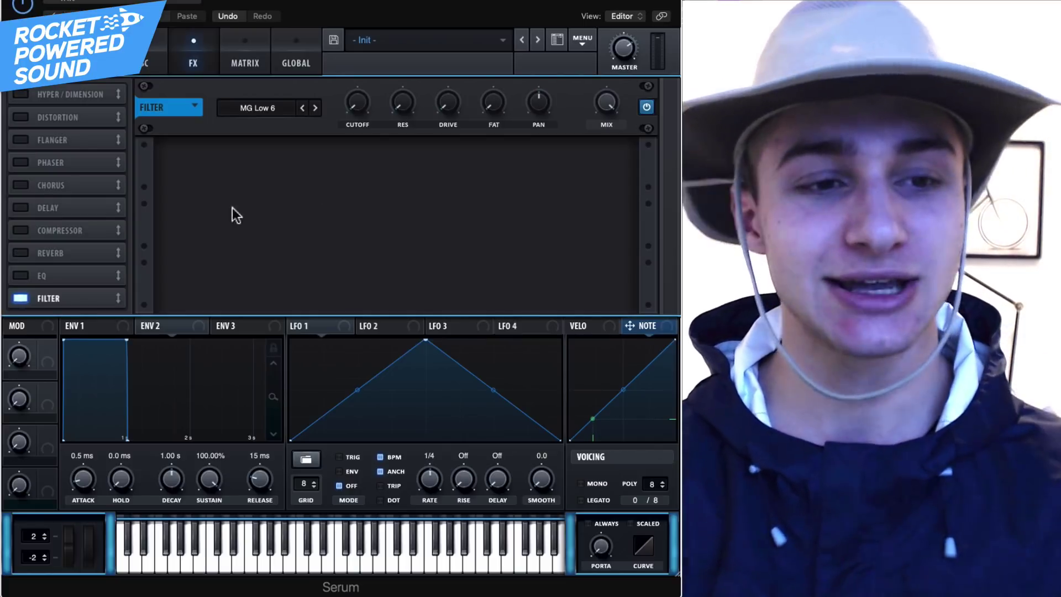
Look through the FX filter's Misc types without choosing one, and switch the Filter effect off
click(280, 106)
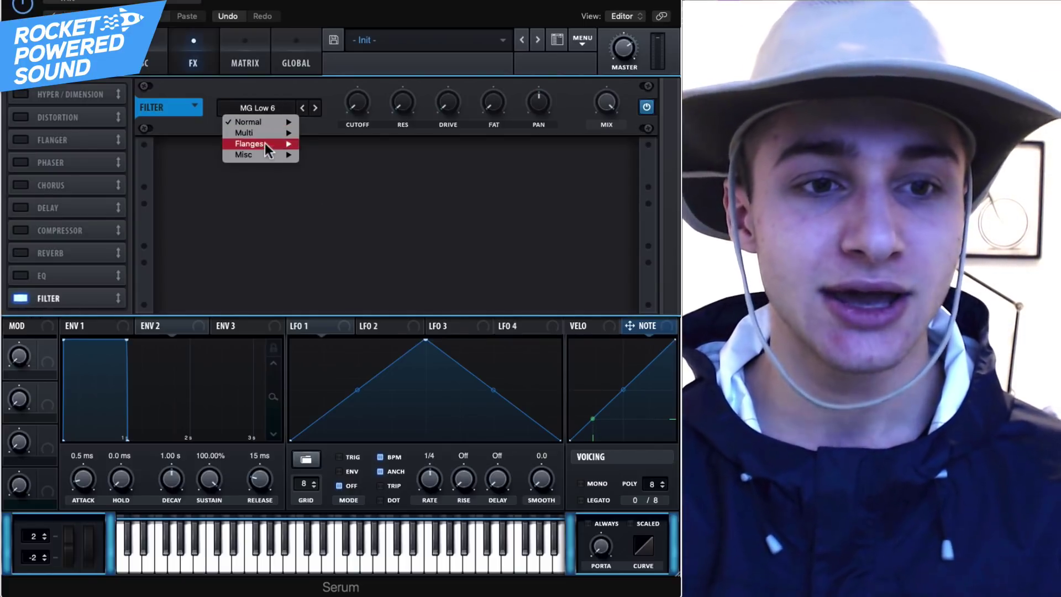
mouse_move(264, 157)
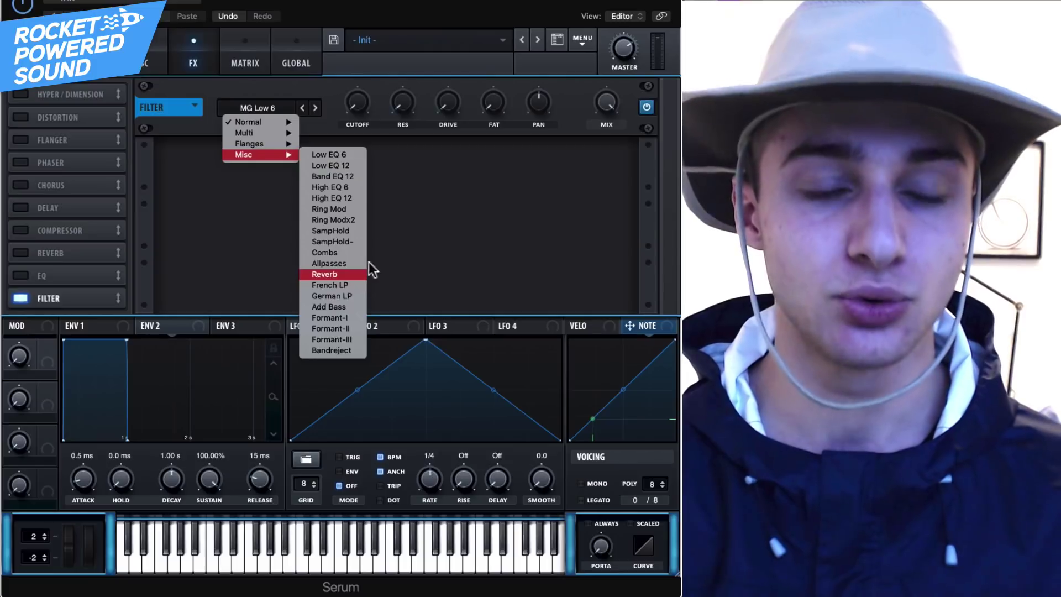
click(190, 64)
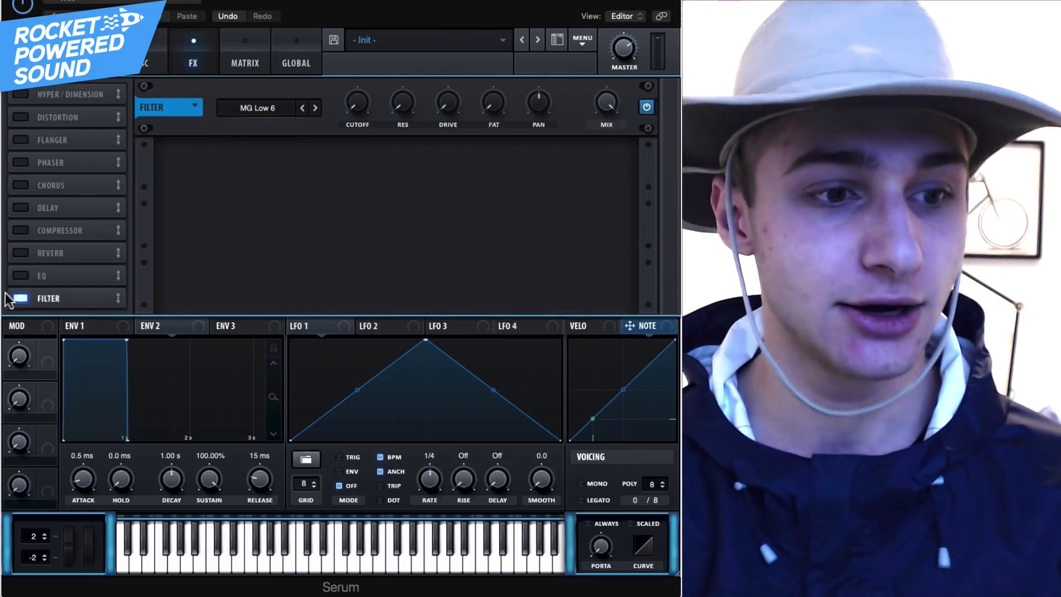
click(22, 298)
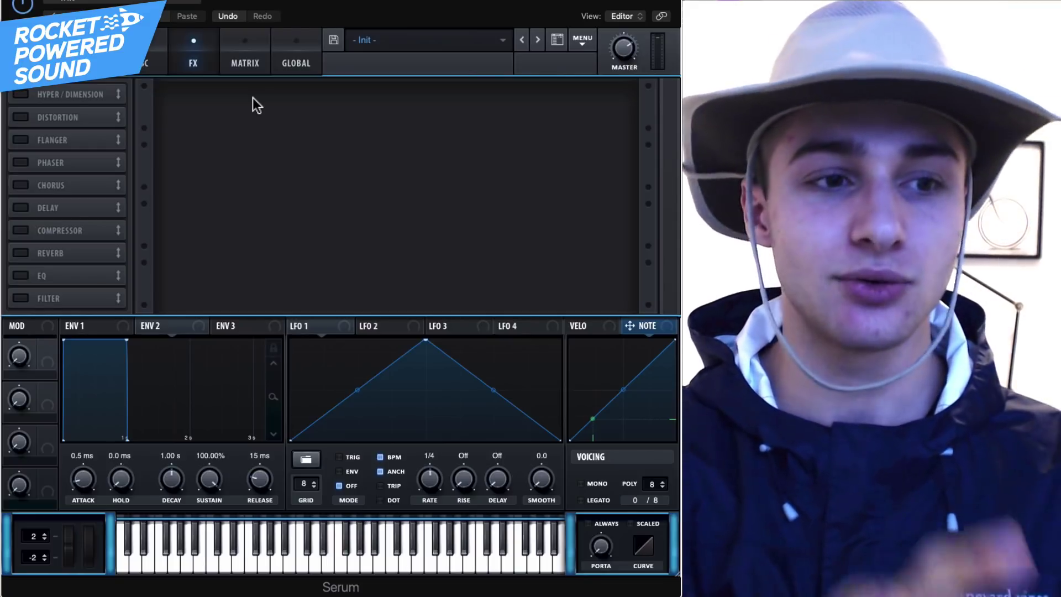
View the empty modulation matrix and assign Env 2 to oscillator A's WT Pos
click(248, 67)
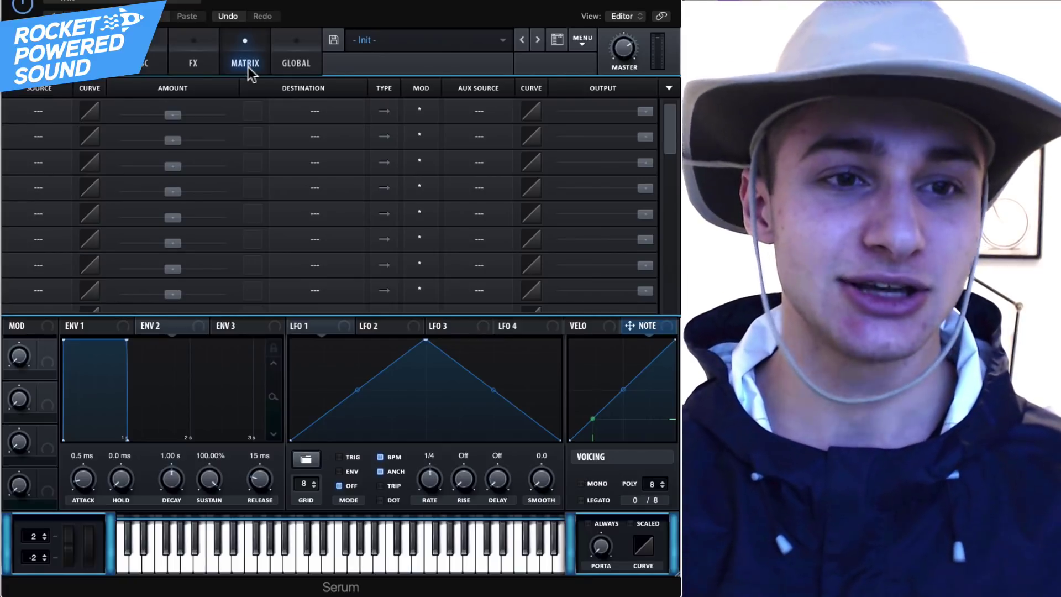
click(146, 68)
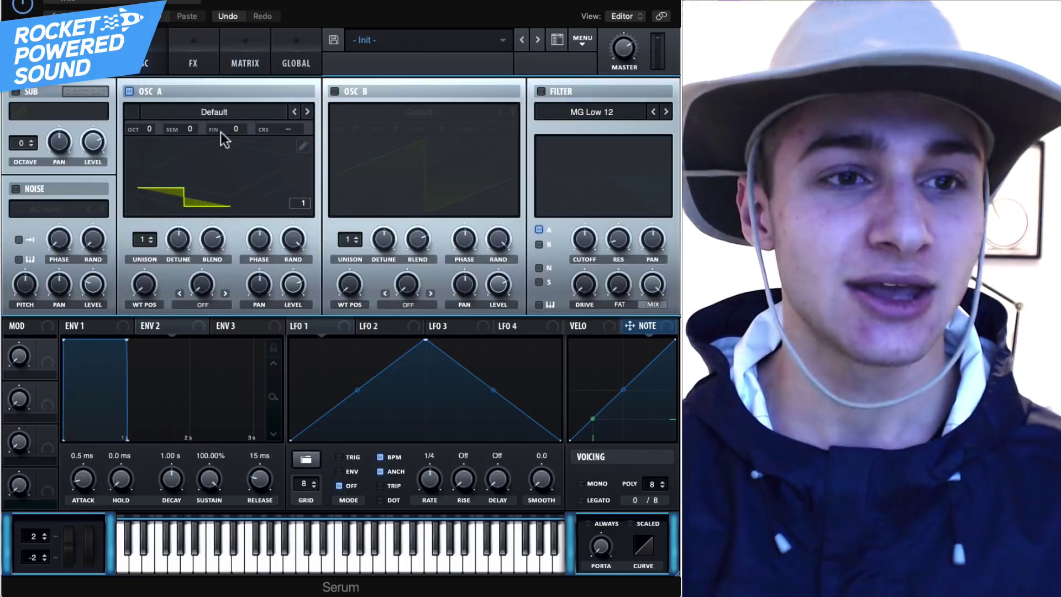
drag(148, 326, 149, 290)
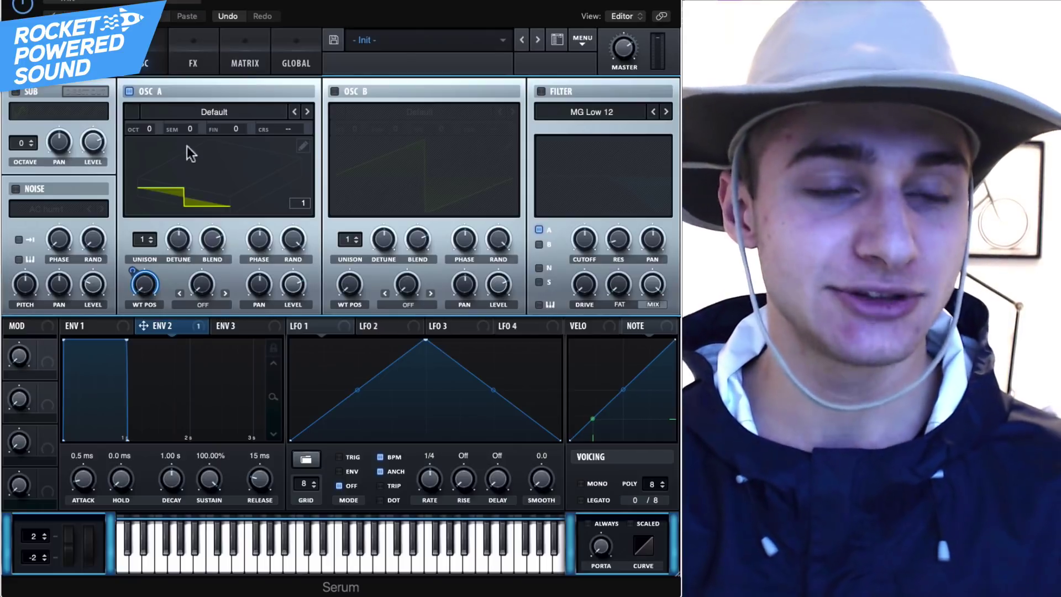
Sweep the Env 2 to A WTPos amount in the modulation matrix, ending at 100
click(247, 51)
drag(213, 115, 115, 118)
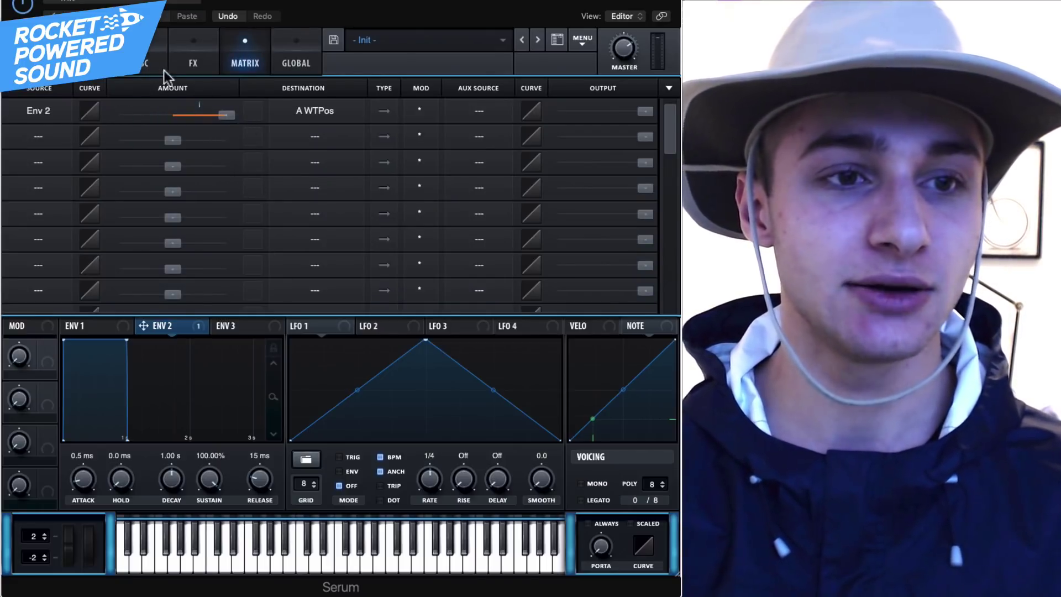
drag(199, 119, 107, 132)
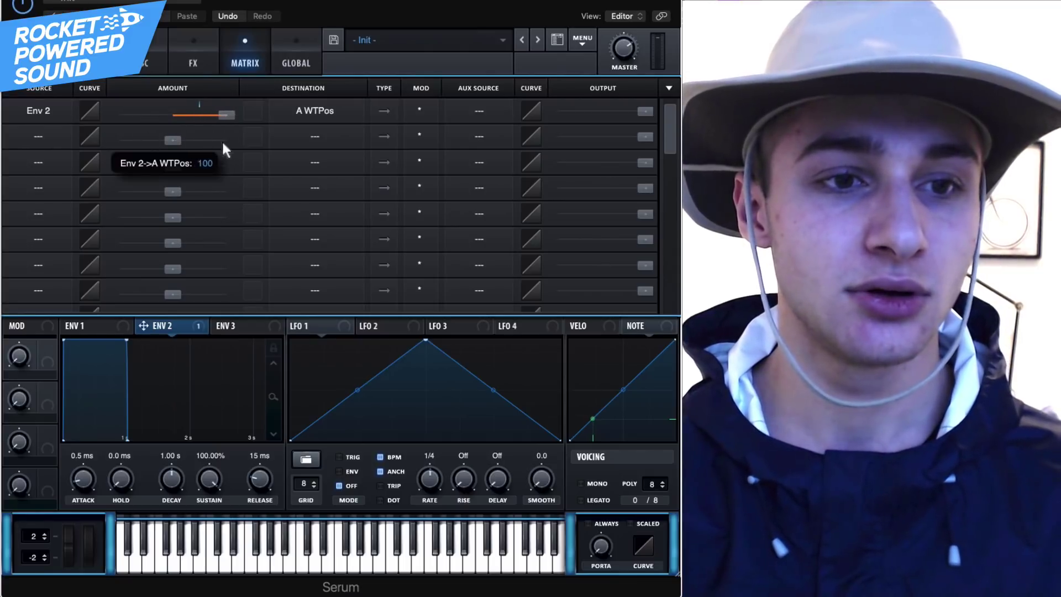
drag(226, 149, 233, 144)
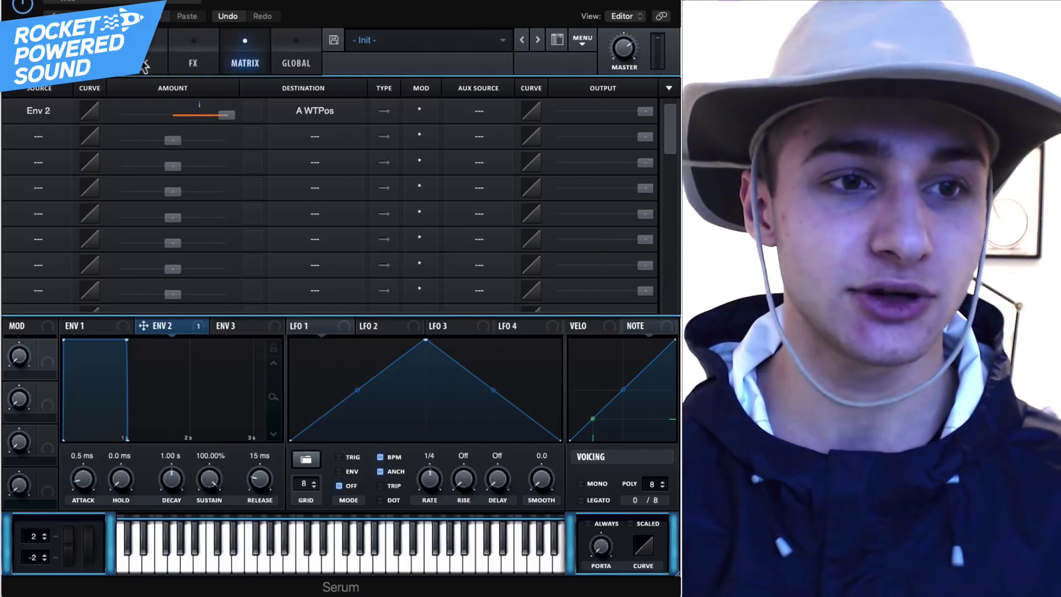
Lower the Env 2 to A WTPos amount in the matrix and check the modulation range on oscillator A's WT Pos
click(144, 64)
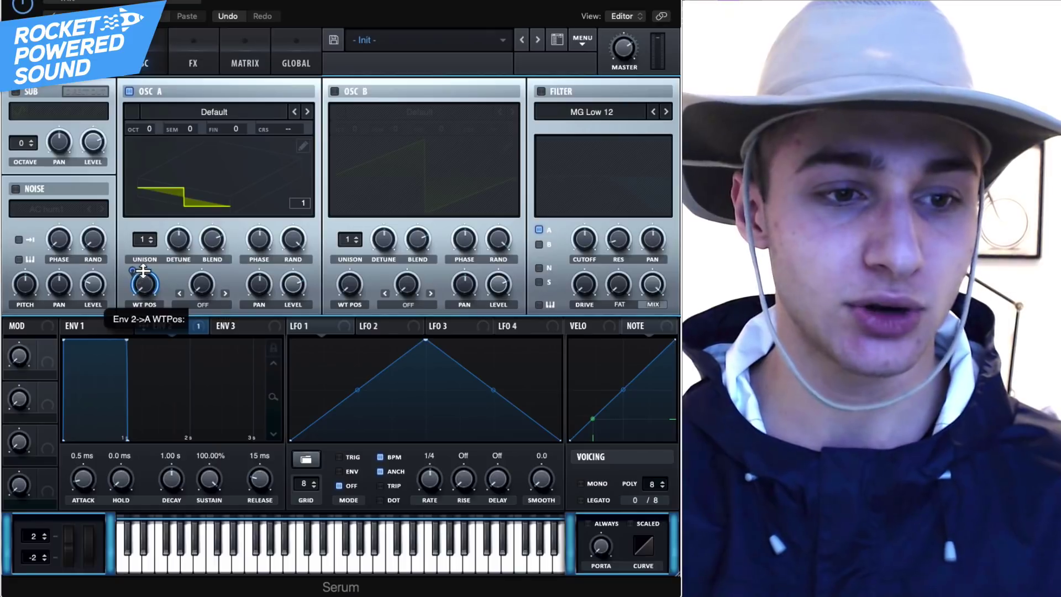
click(250, 70)
drag(226, 115, 216, 118)
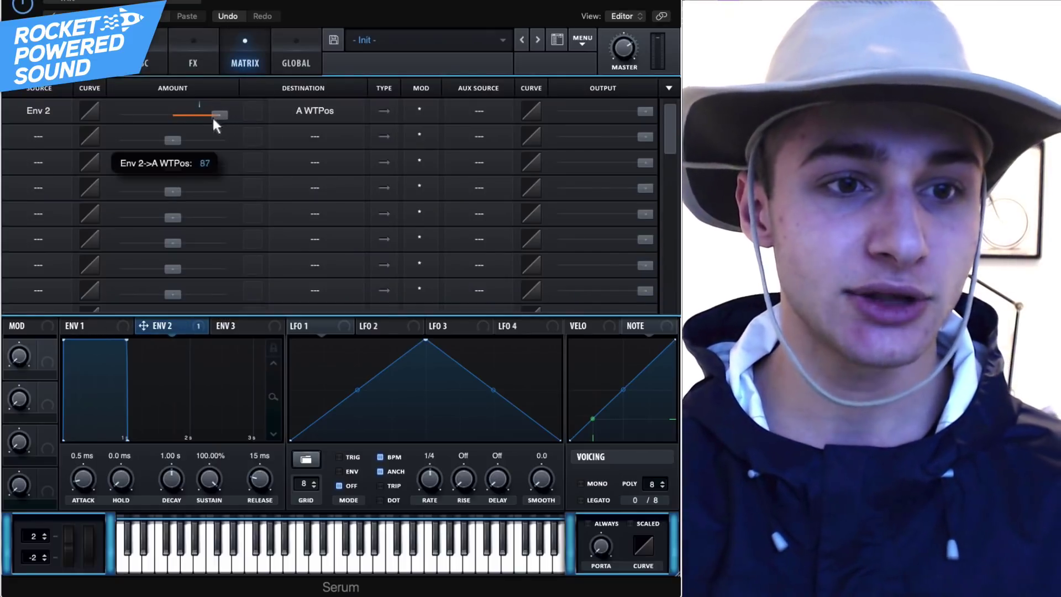
click(144, 74)
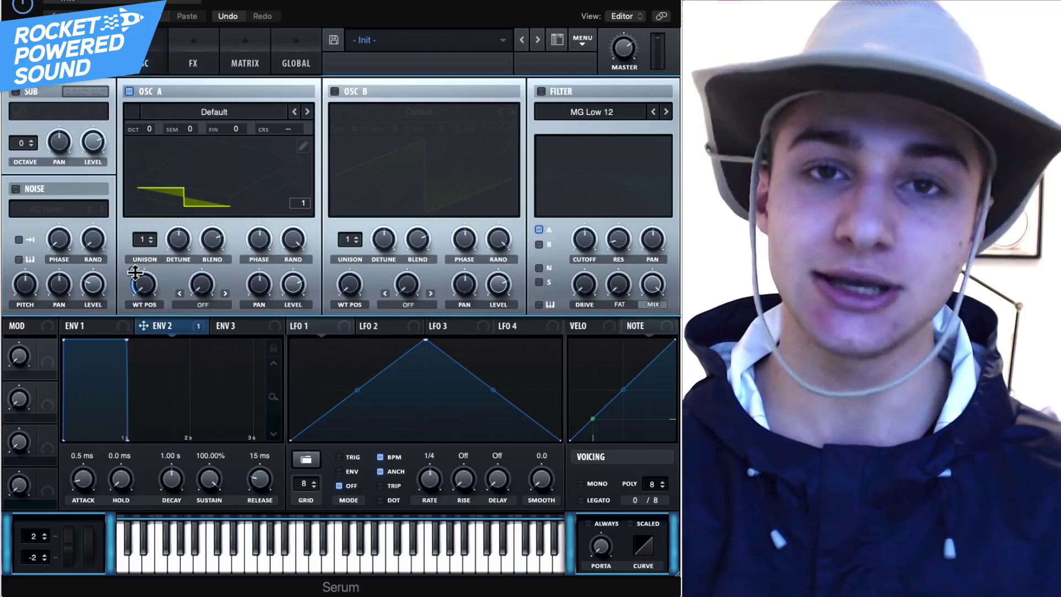
mouse_move(135, 272)
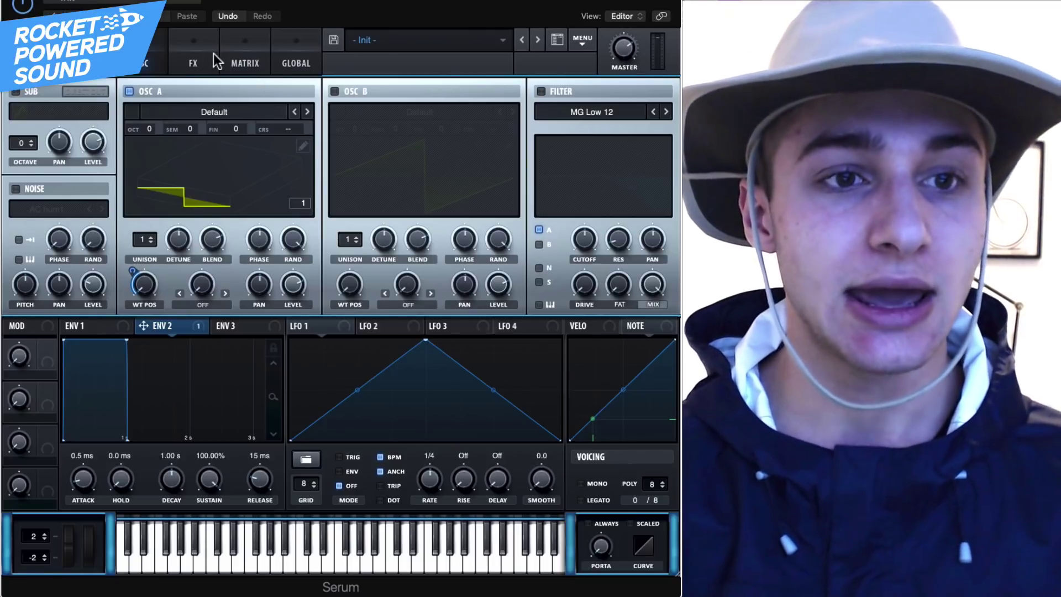
Set the source of the modulation matrix's second row, trying Noise OSC before settling on LFO 5
click(206, 45)
click(247, 44)
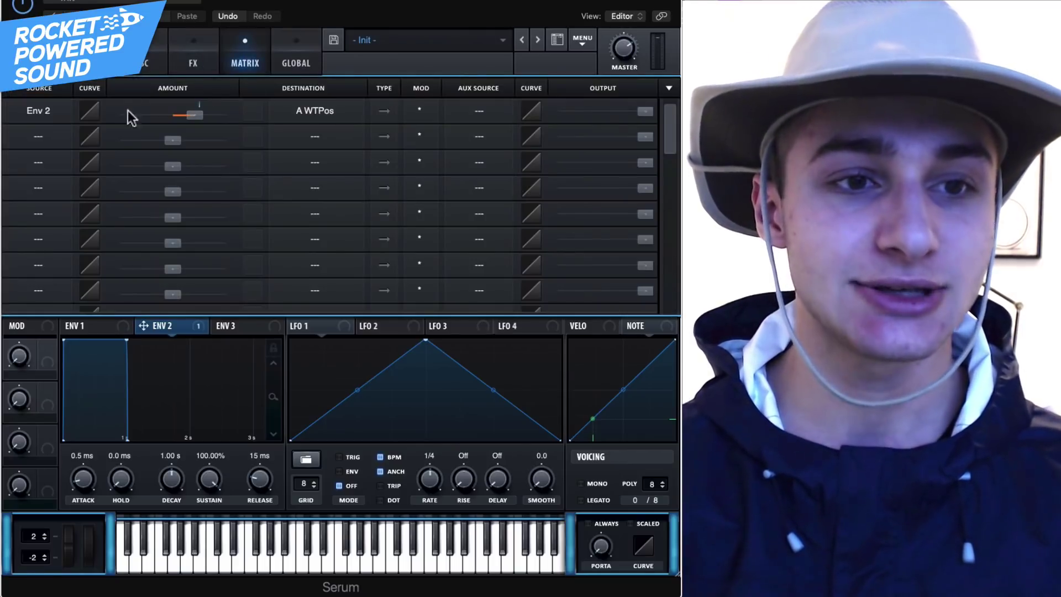
click(50, 144)
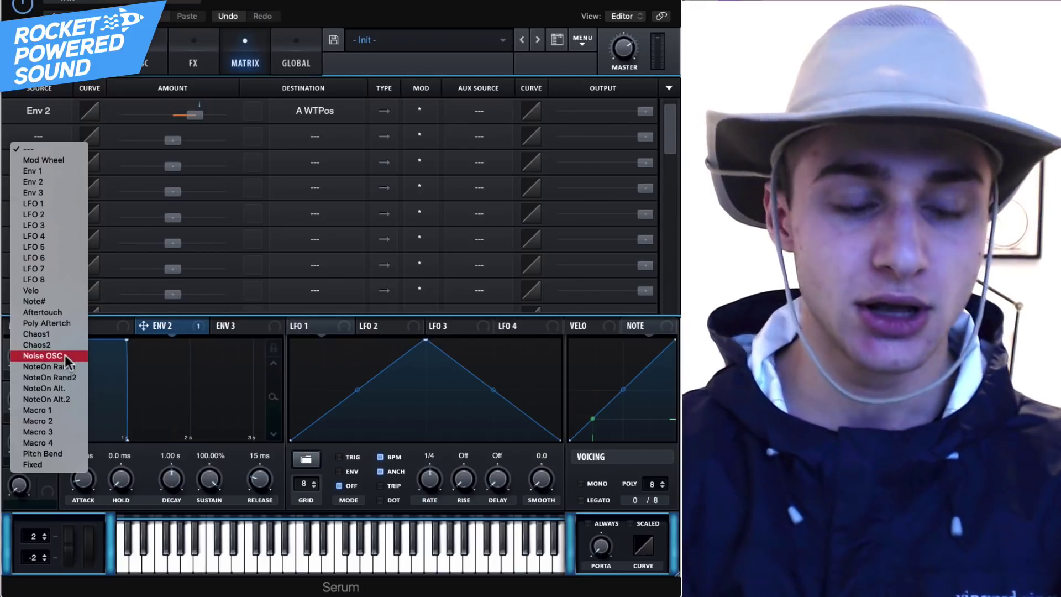
click(65, 355)
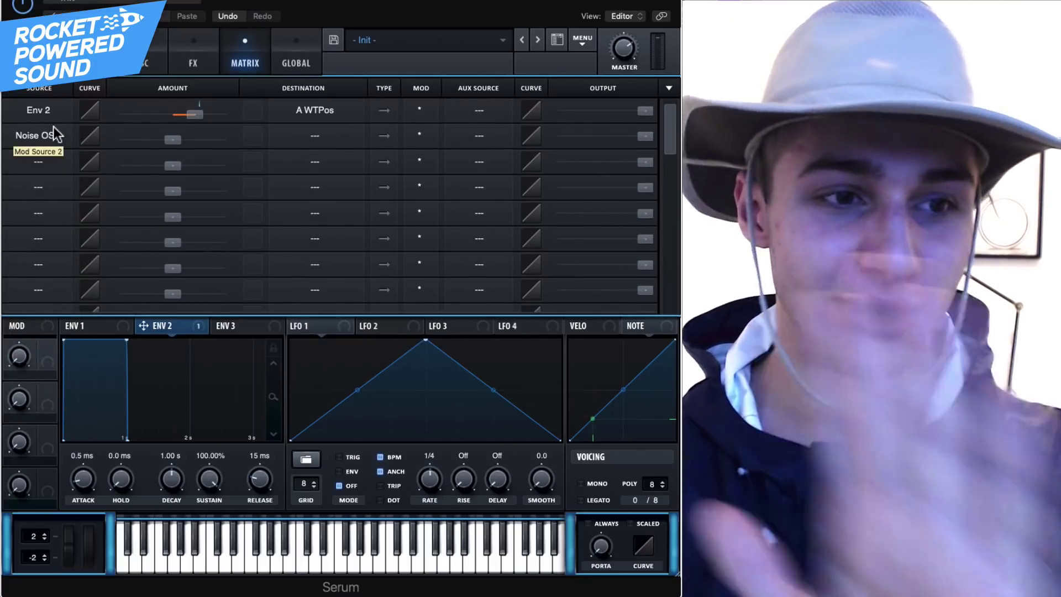
click(53, 133)
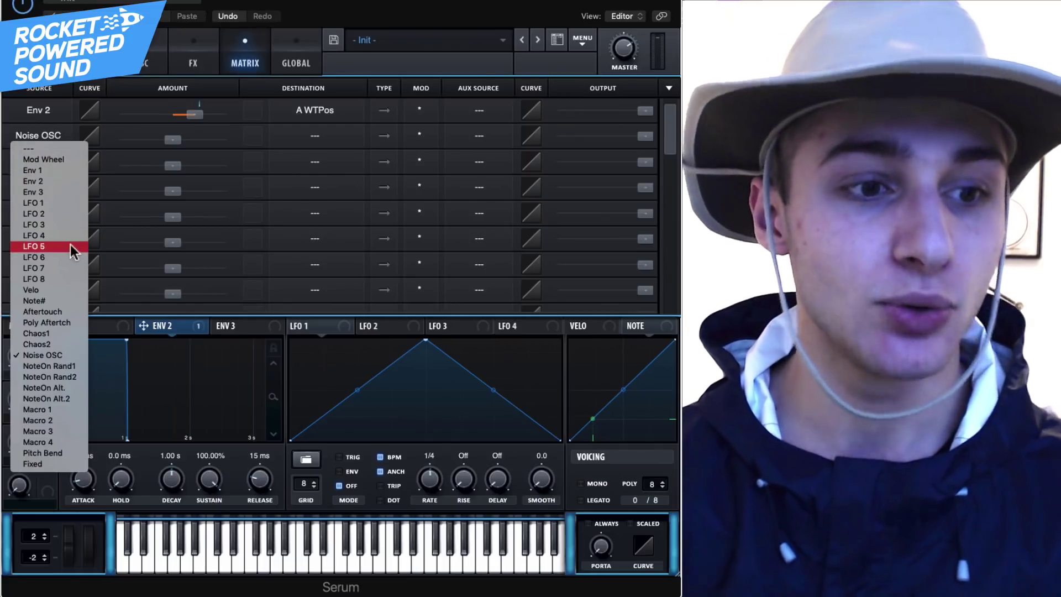
click(71, 246)
Route LFO 5 to the Global Amp. destination in the matrix and raise its amount to the maximum
click(330, 136)
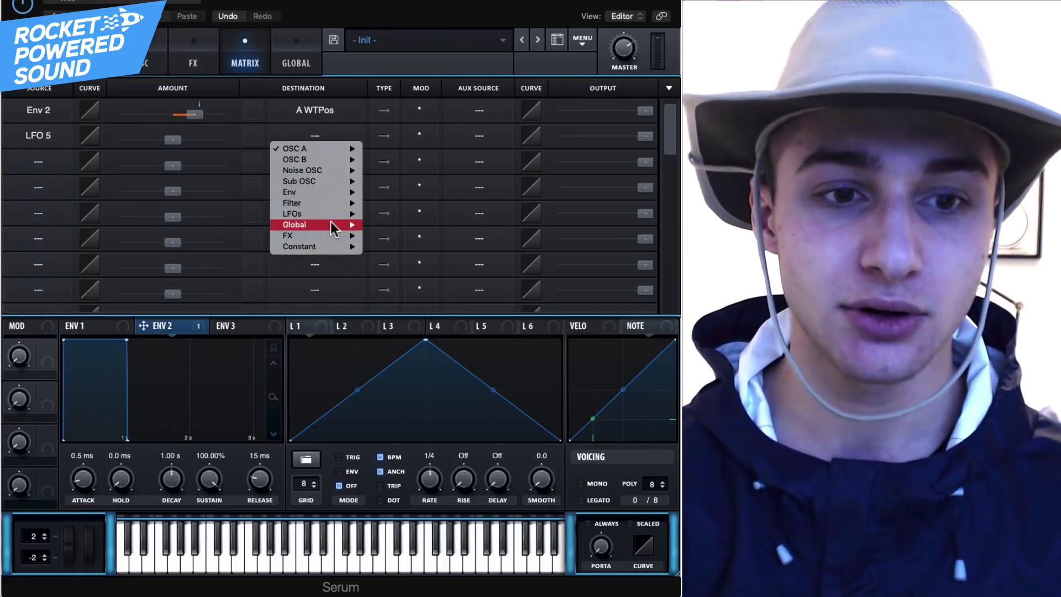
mouse_move(344, 226)
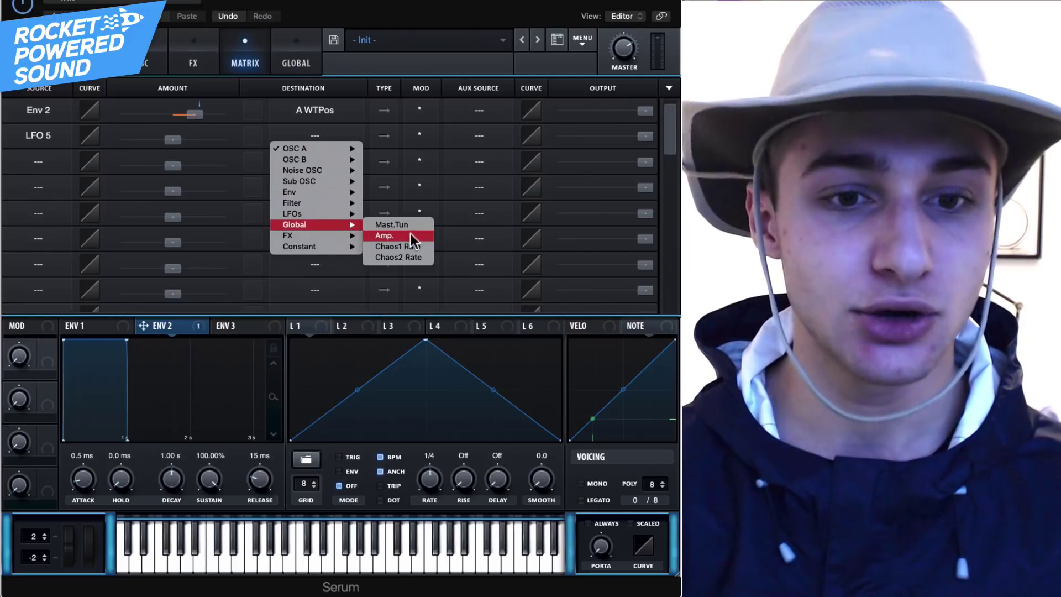
click(410, 234)
drag(196, 135, 327, 150)
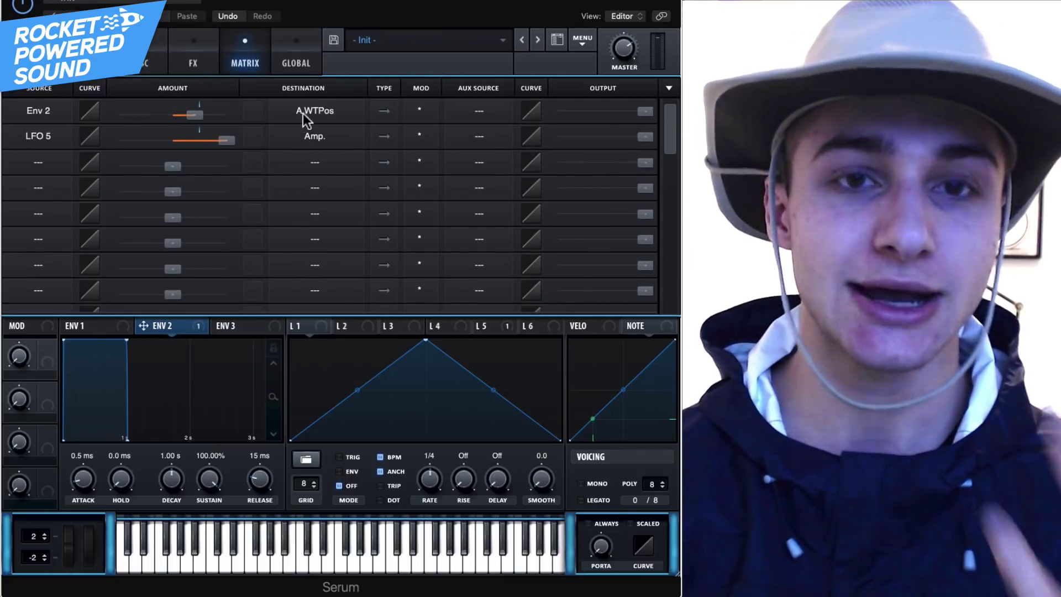
Look through the destination categories for the LFO 5 row, including Global and Env, without choosing another one
click(306, 142)
mouse_move(346, 225)
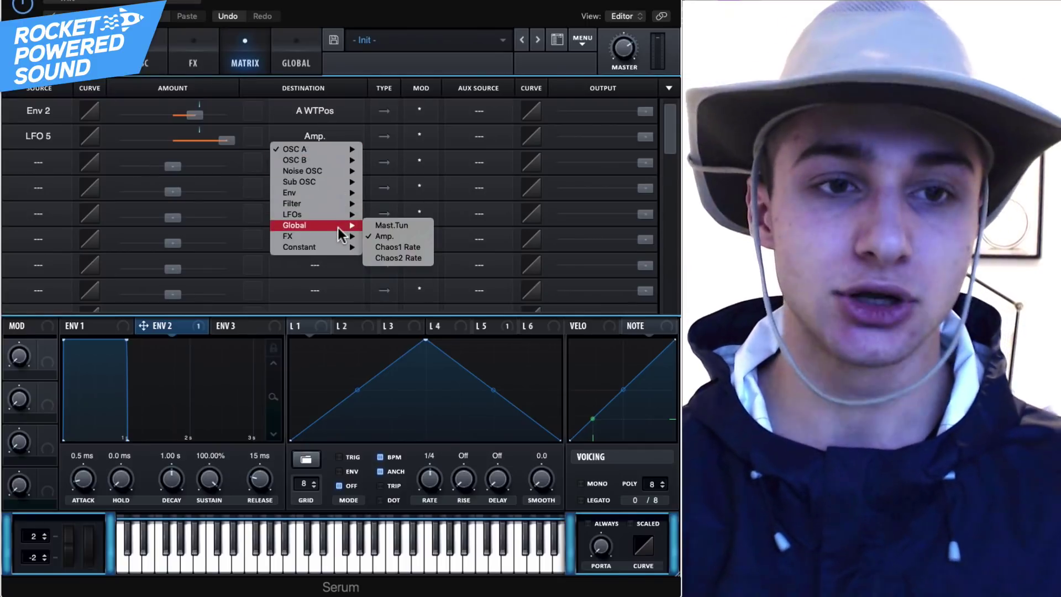
click(65, 91)
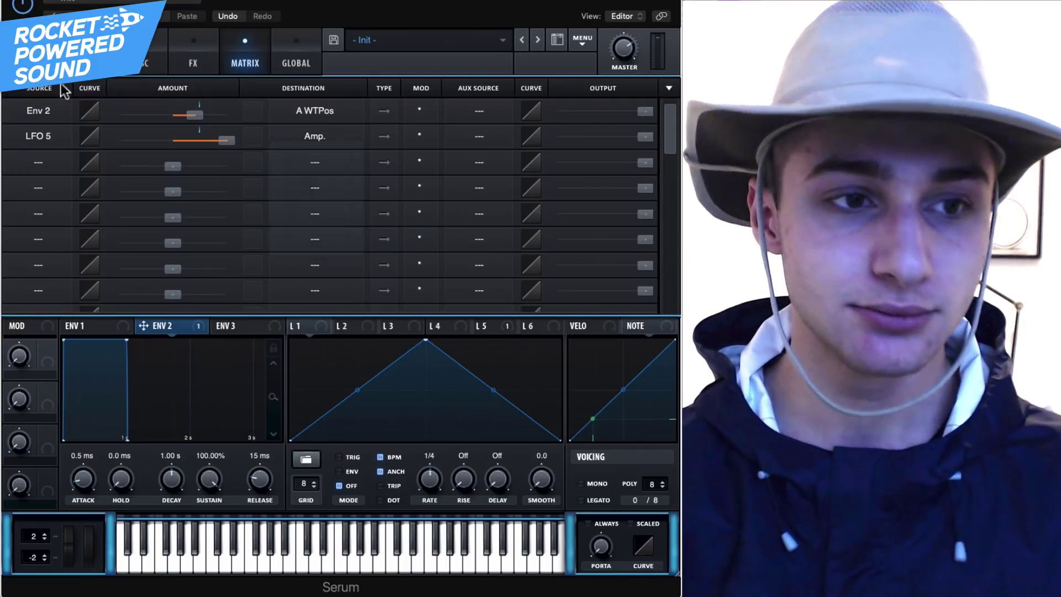
click(309, 143)
mouse_move(349, 225)
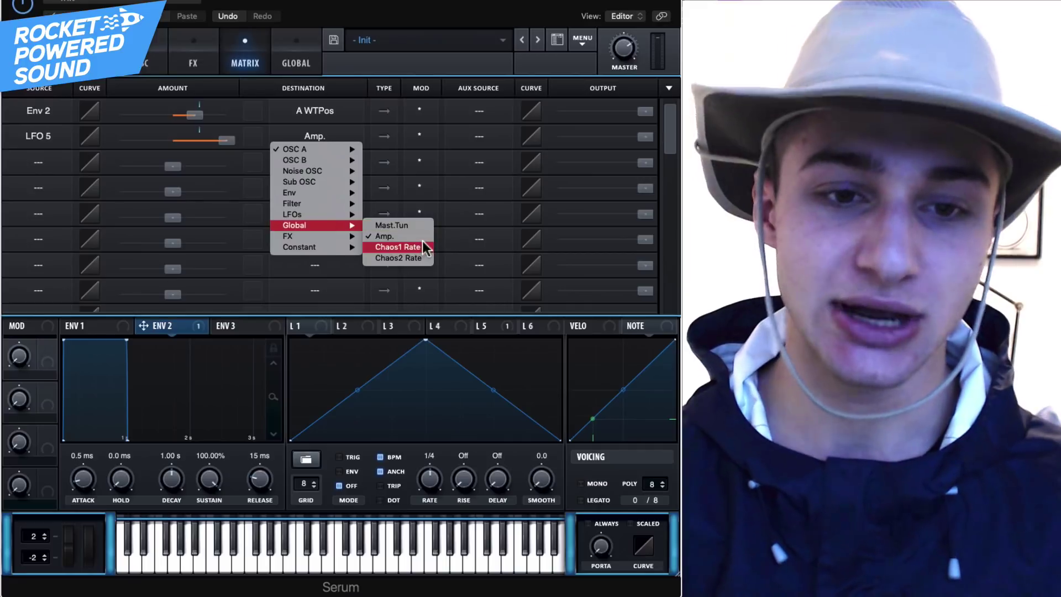
mouse_move(317, 200)
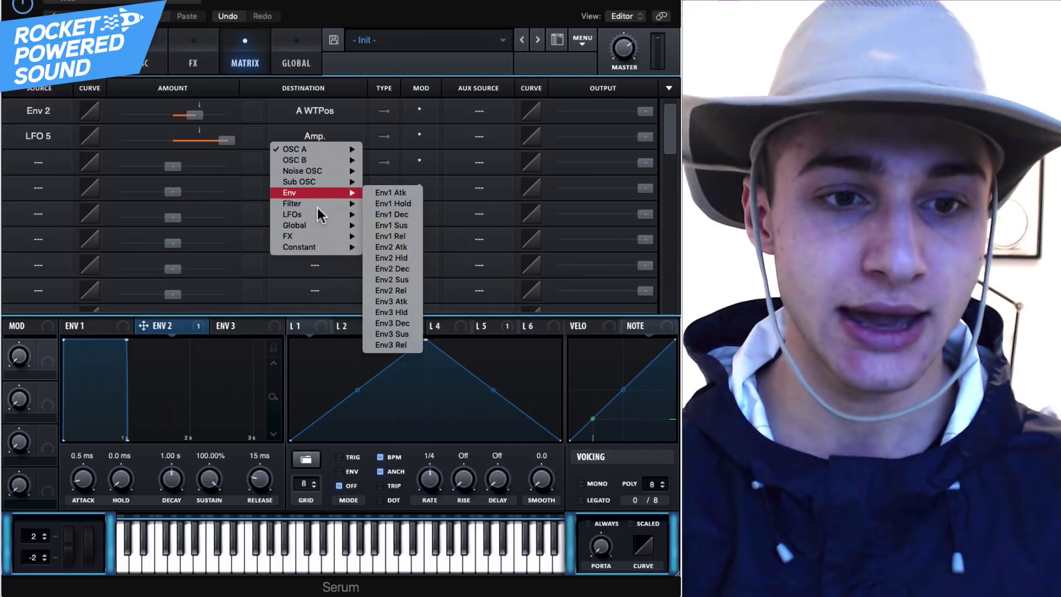
click(404, 131)
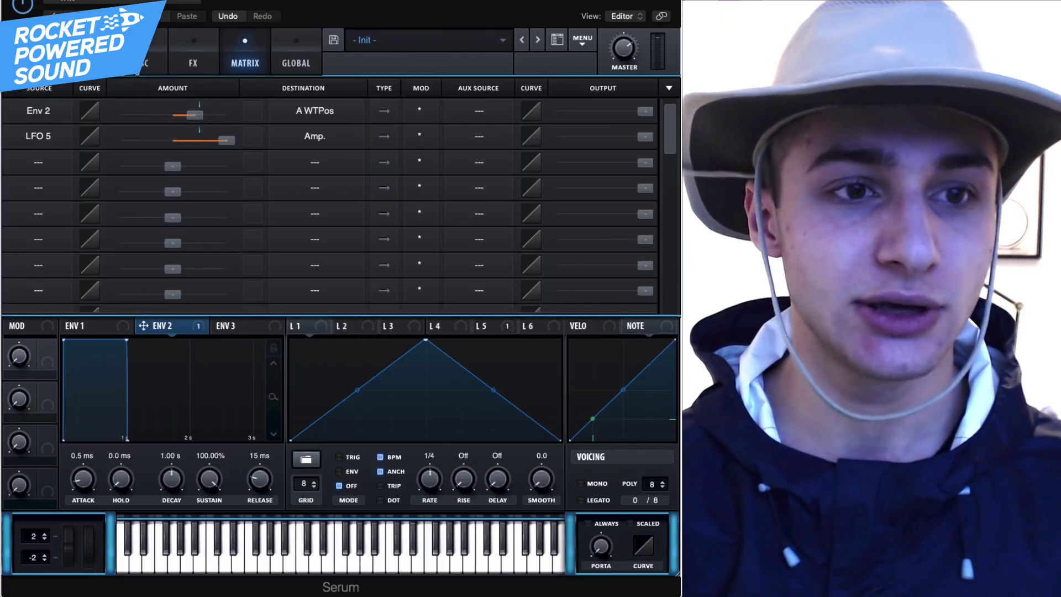
Compare oscillator A's WT Pos modulation with its matrix row, and change that row's source to LFO 1
click(133, 72)
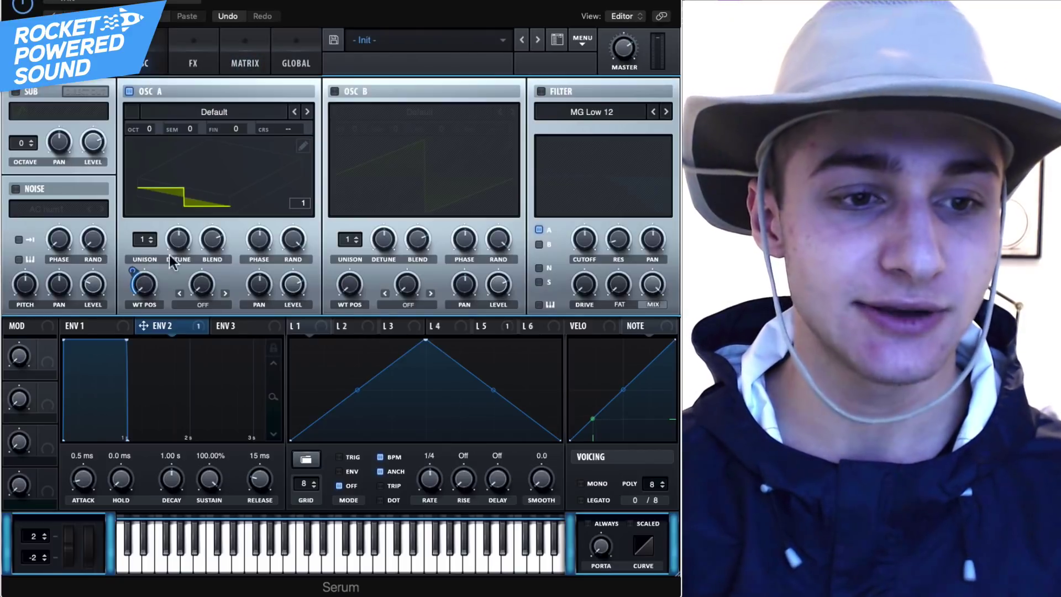
click(245, 65)
click(160, 63)
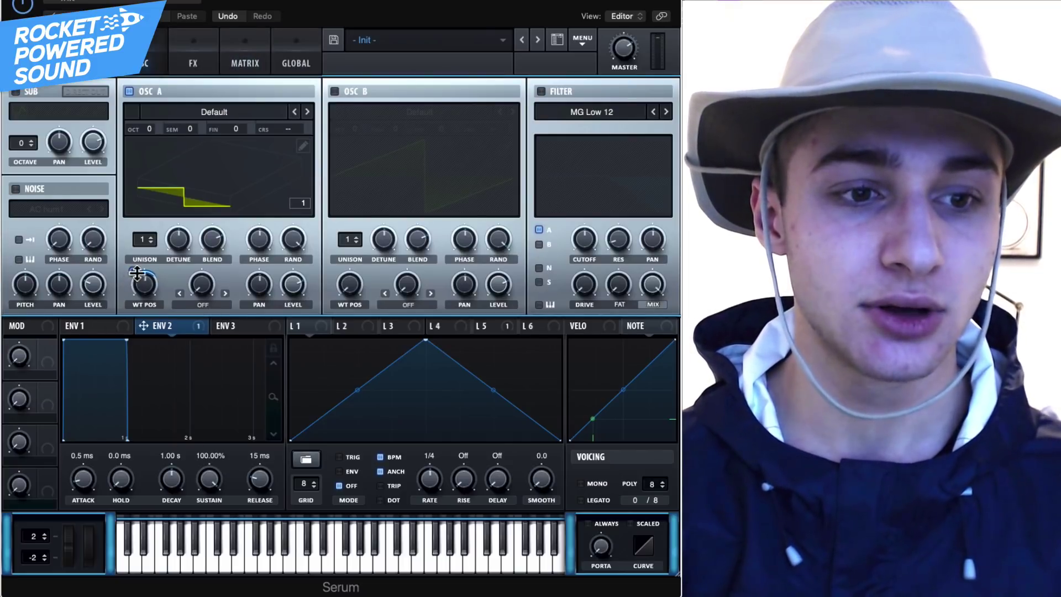
click(251, 76)
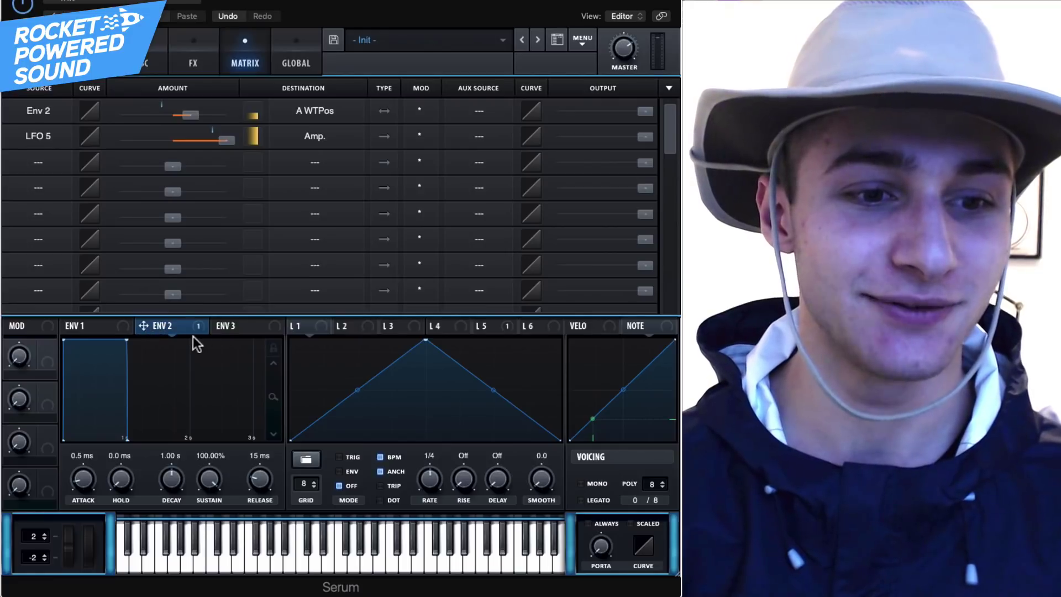
click(38, 114)
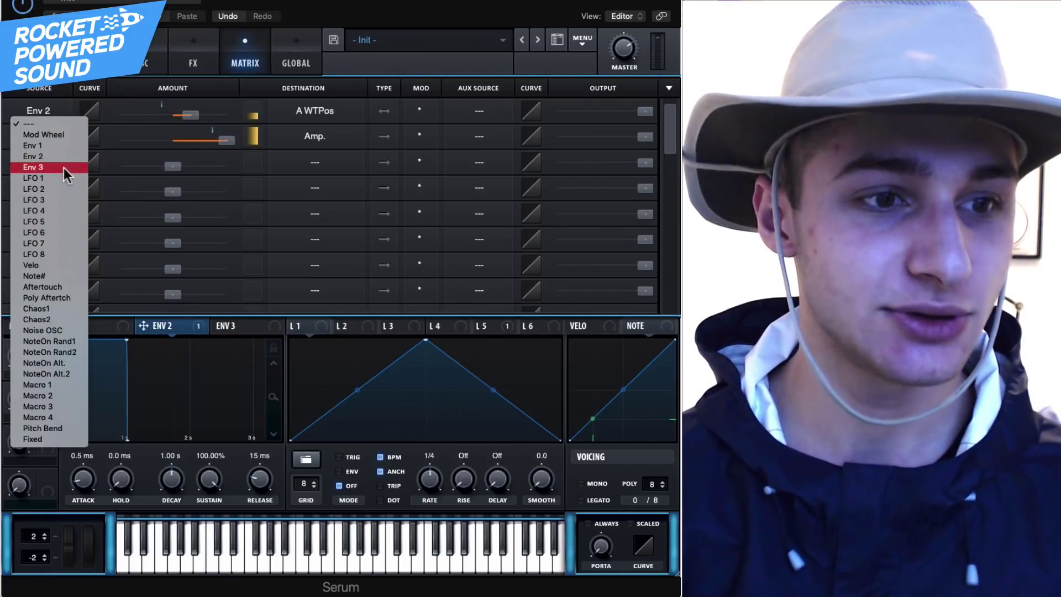
click(64, 176)
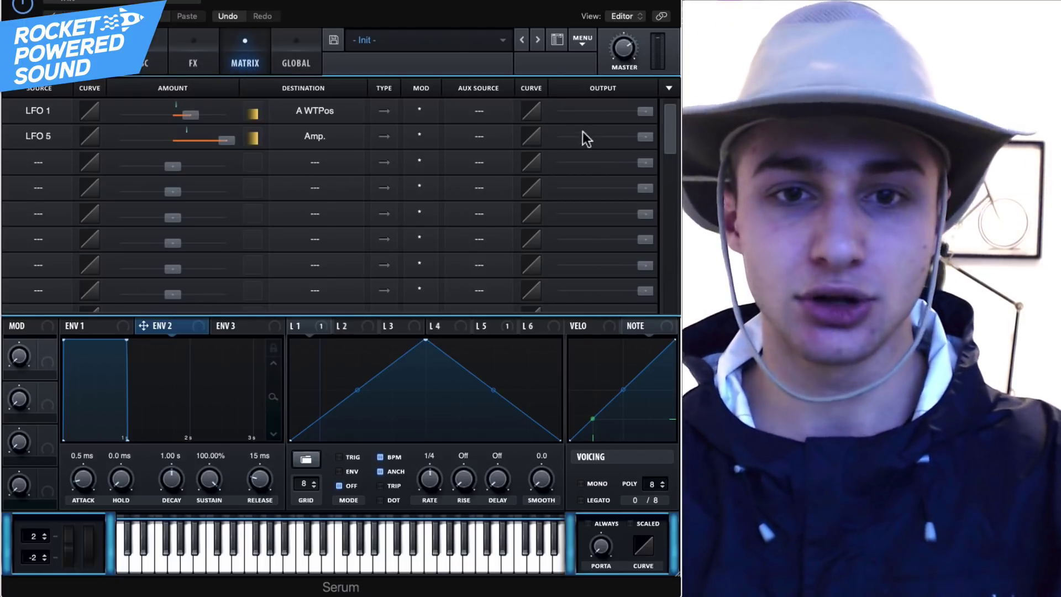
Try to enter 144 as oscillator A's WT Pos and check the value on the knob
click(299, 63)
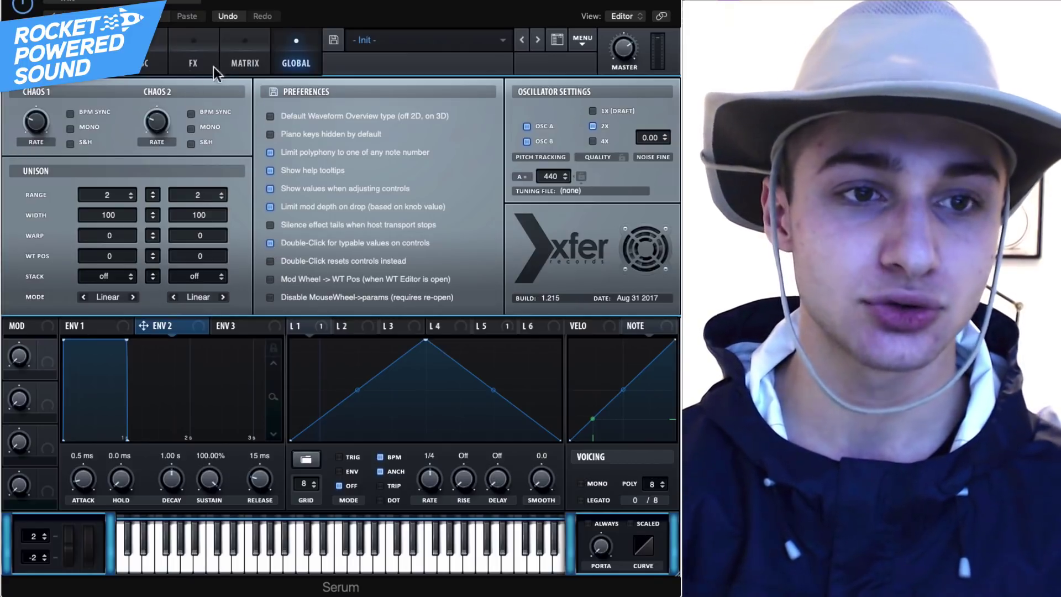
click(243, 65)
click(146, 62)
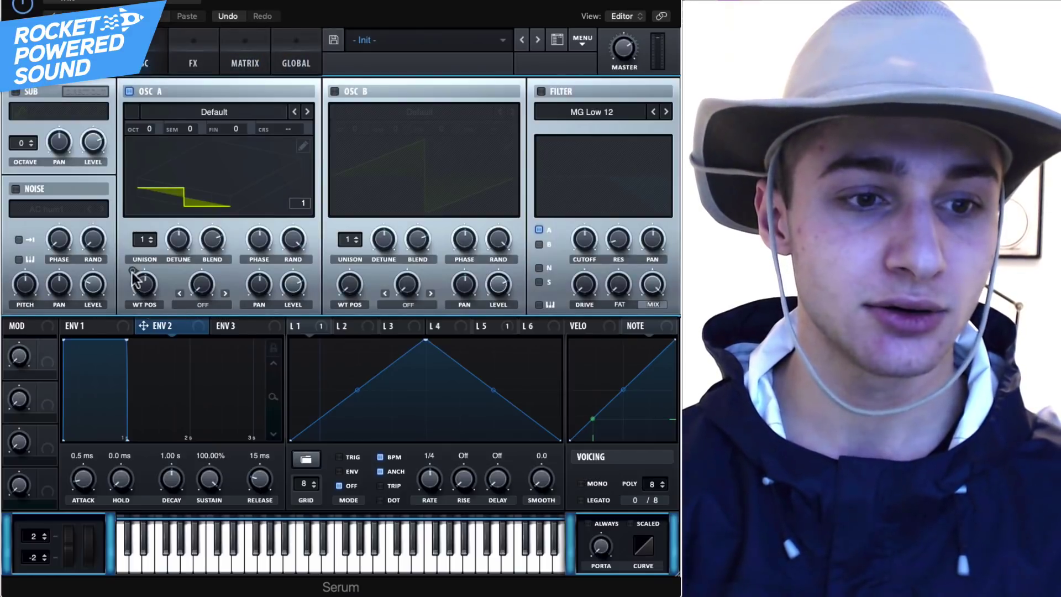
double_click(148, 285)
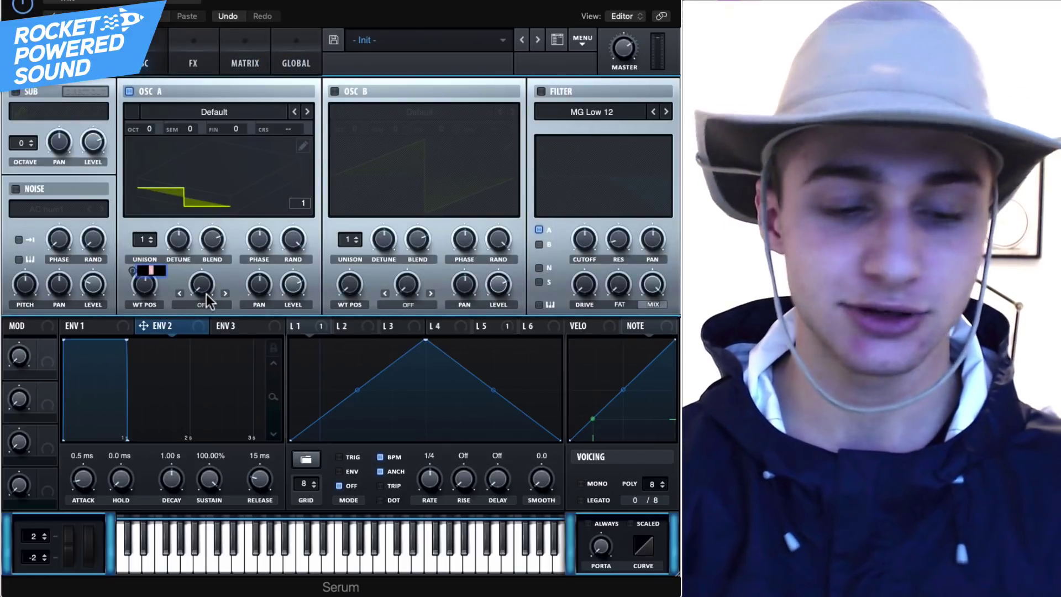
text(144)
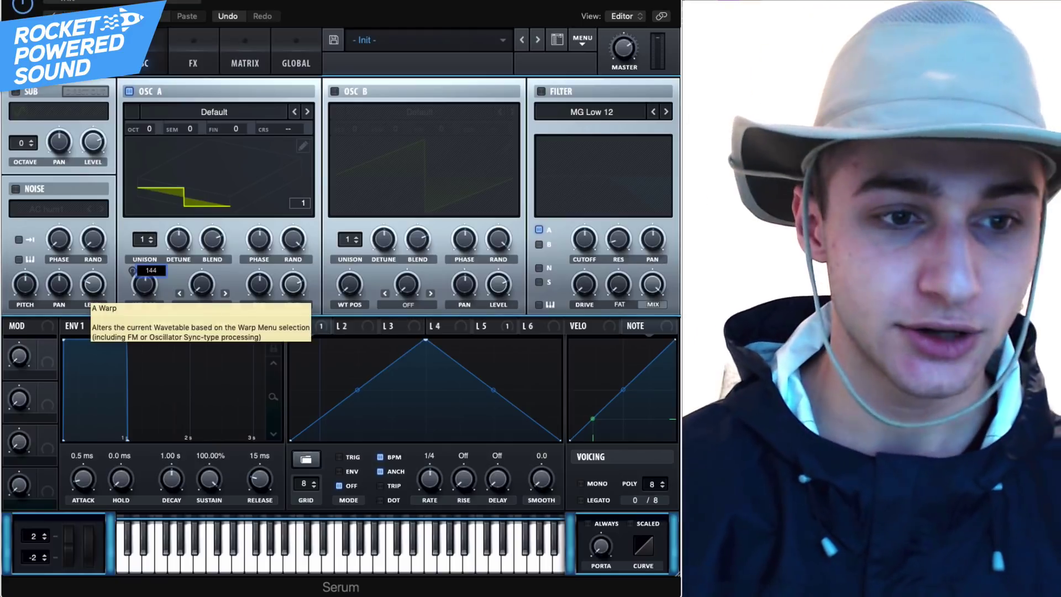
key(Return)
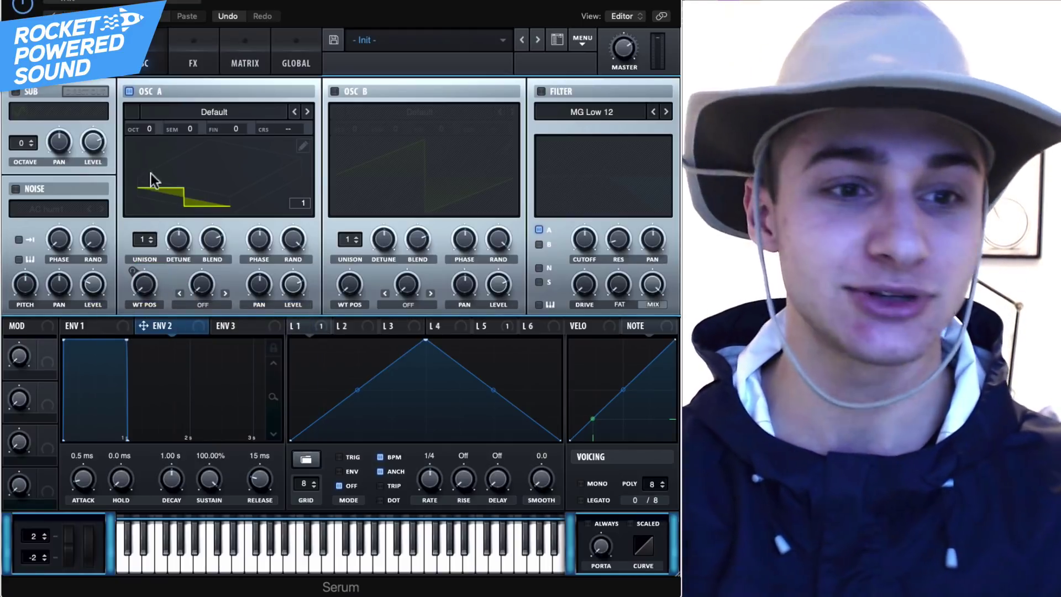
click(204, 168)
click(204, 168)
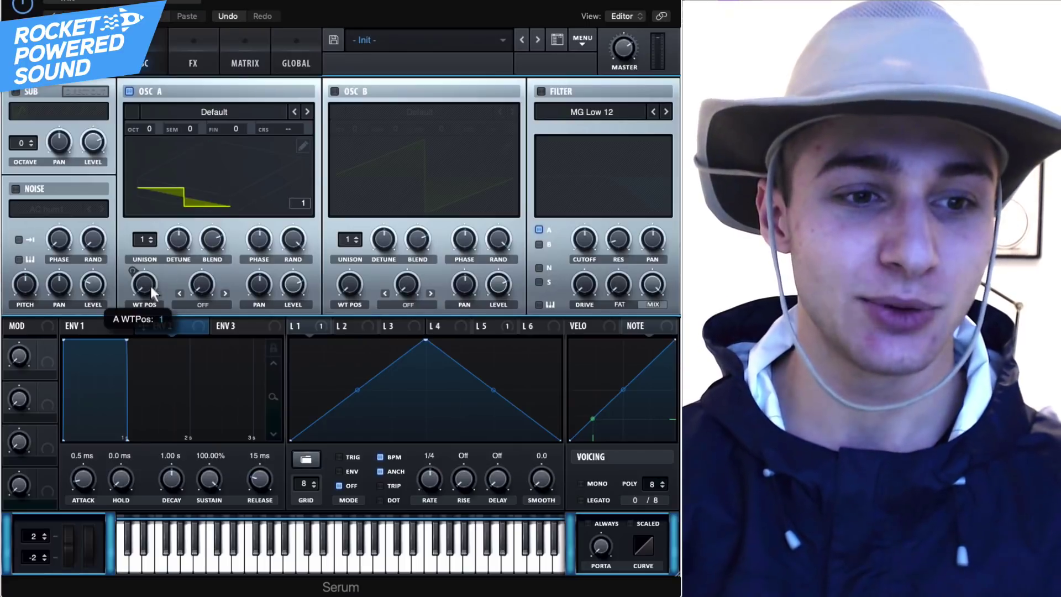
mouse_move(150, 284)
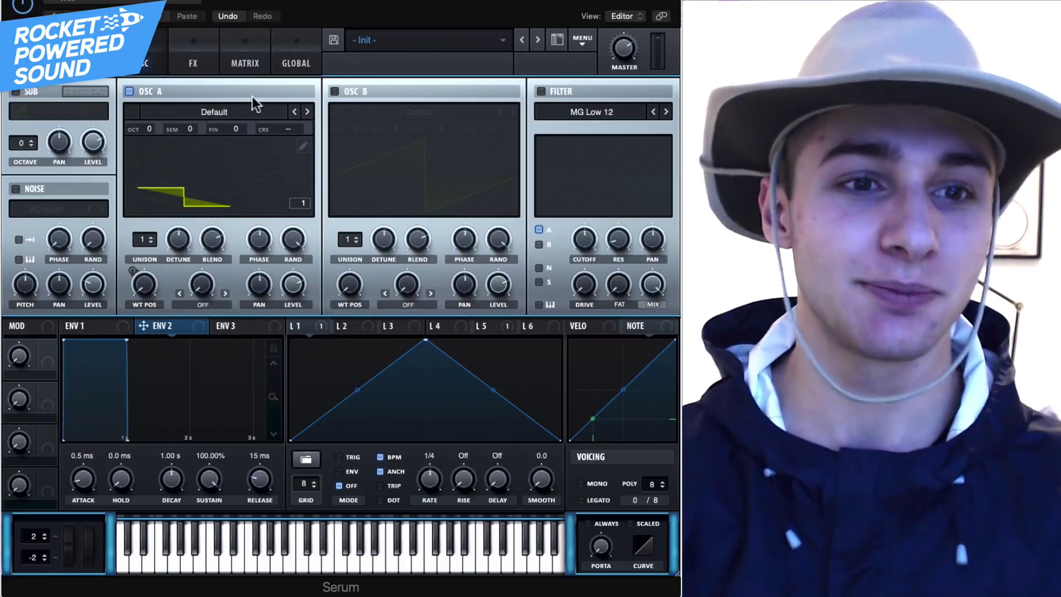
Raise the LFO 1 to A WTPos amount in the modulation matrix to the maximum by entering an exact value
click(246, 66)
click(190, 65)
click(245, 64)
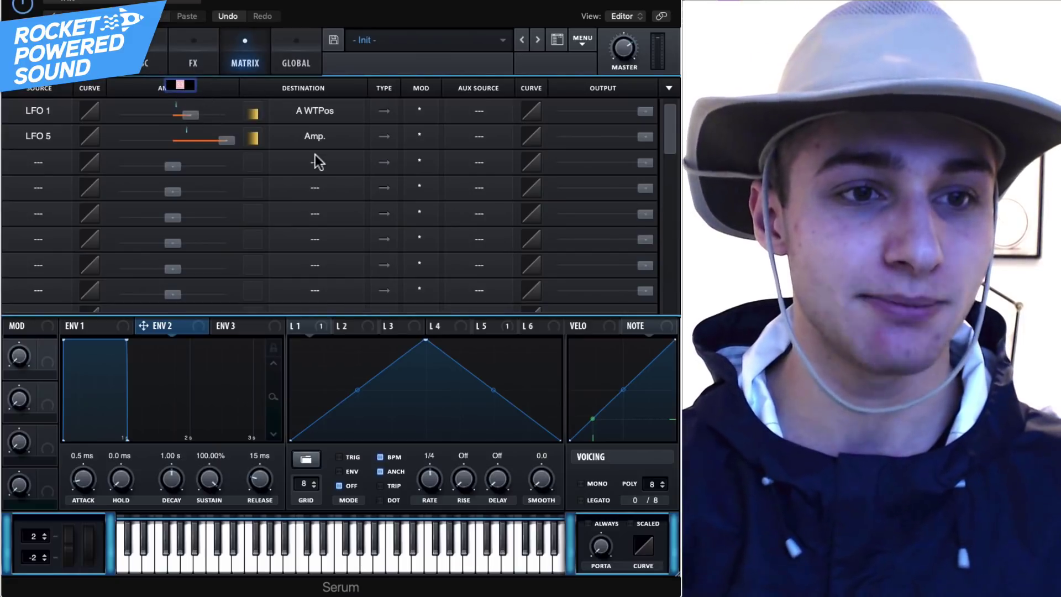
key(Return)
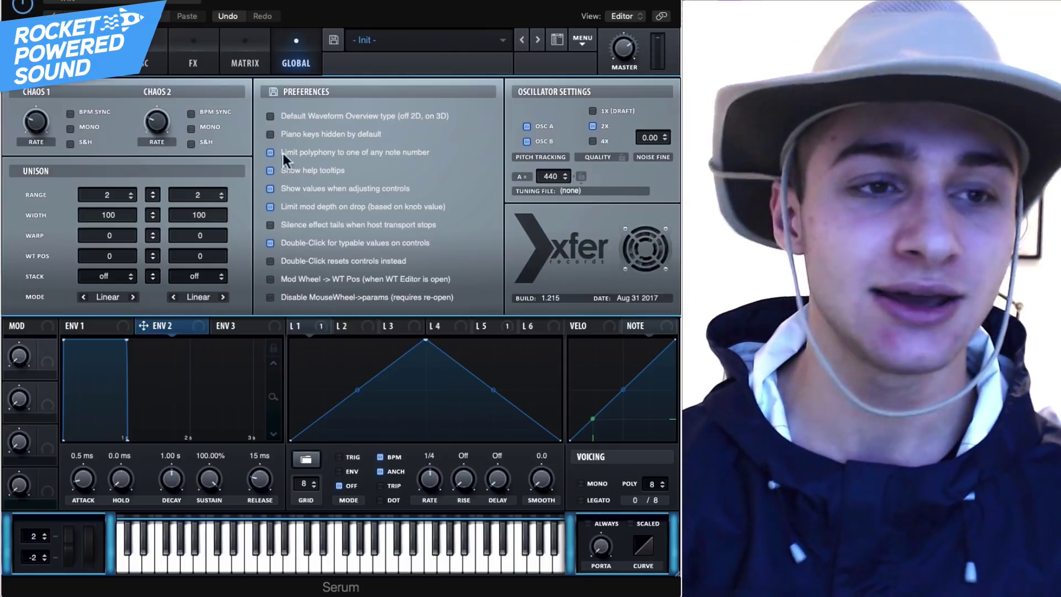
Assign LFO 1 to oscillator A's coarse pitch with an amount of 16 and view the new matrix row
click(148, 55)
drag(297, 327, 303, 131)
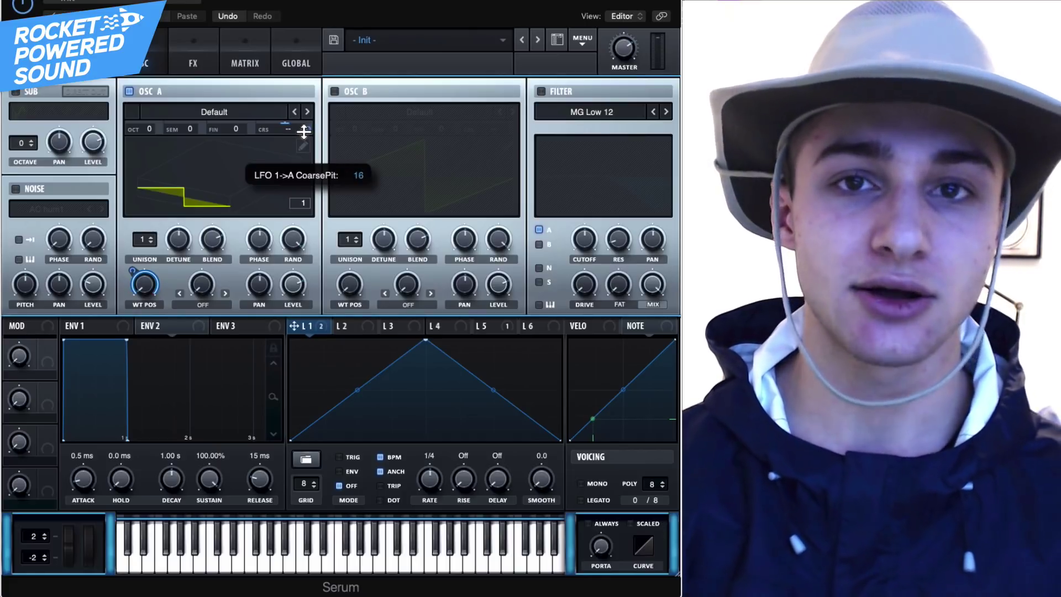
click(272, 54)
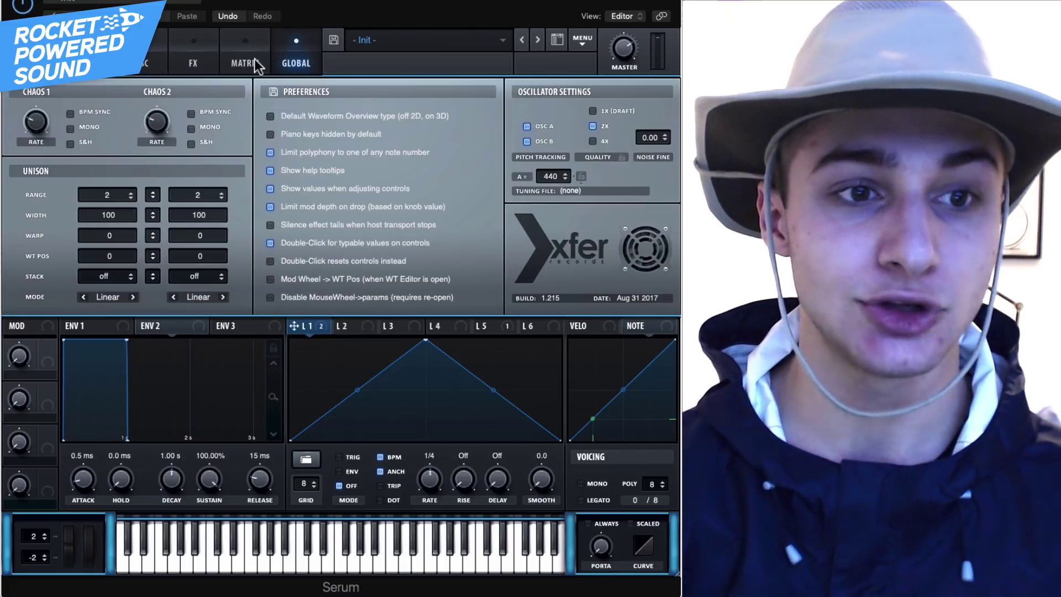
click(256, 60)
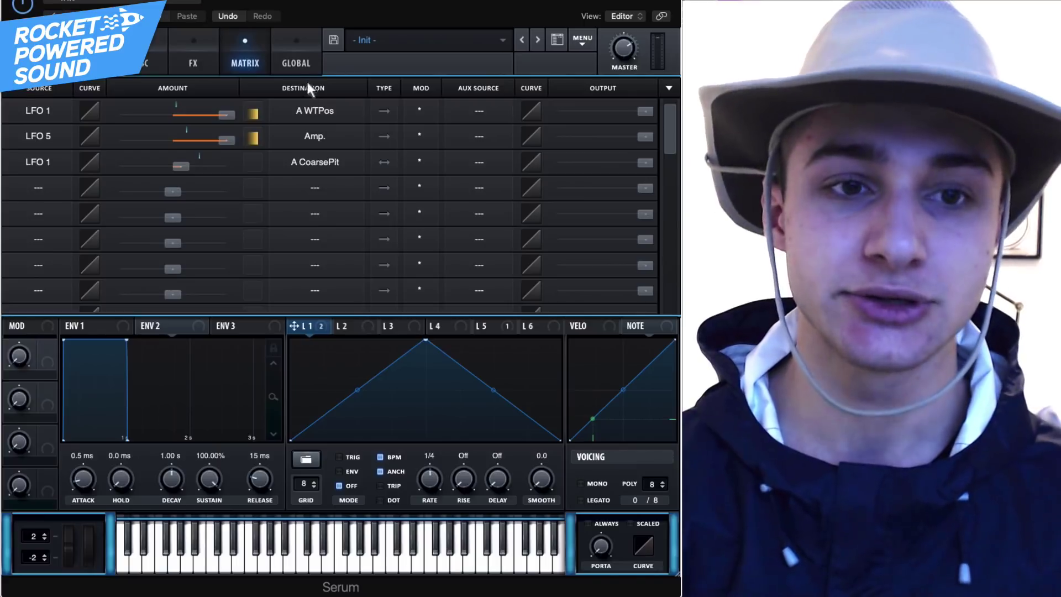
Raise the A tuning reference in the global oscillator settings to 450
click(293, 65)
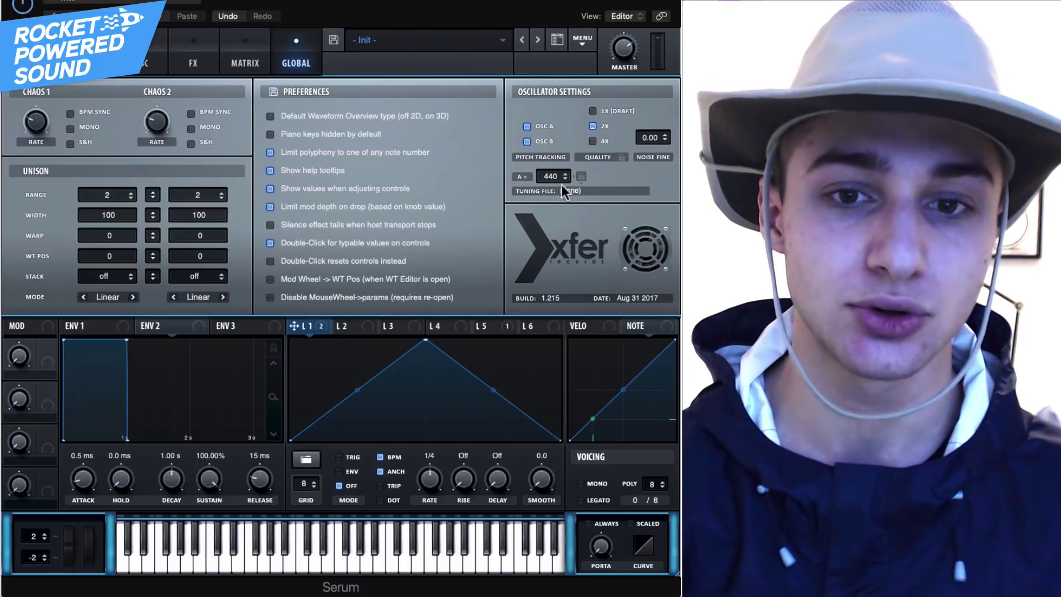
drag(555, 177, 573, 94)
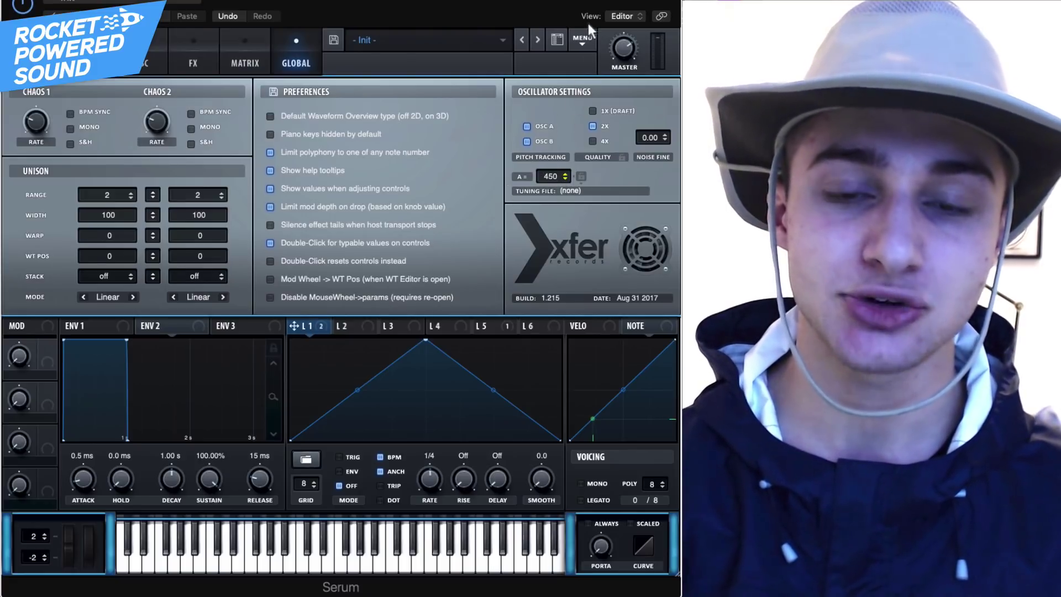
Set the LFO 1 to A CoarsePit amount in the matrix to 12 st and make its modulation unidirectional
click(238, 53)
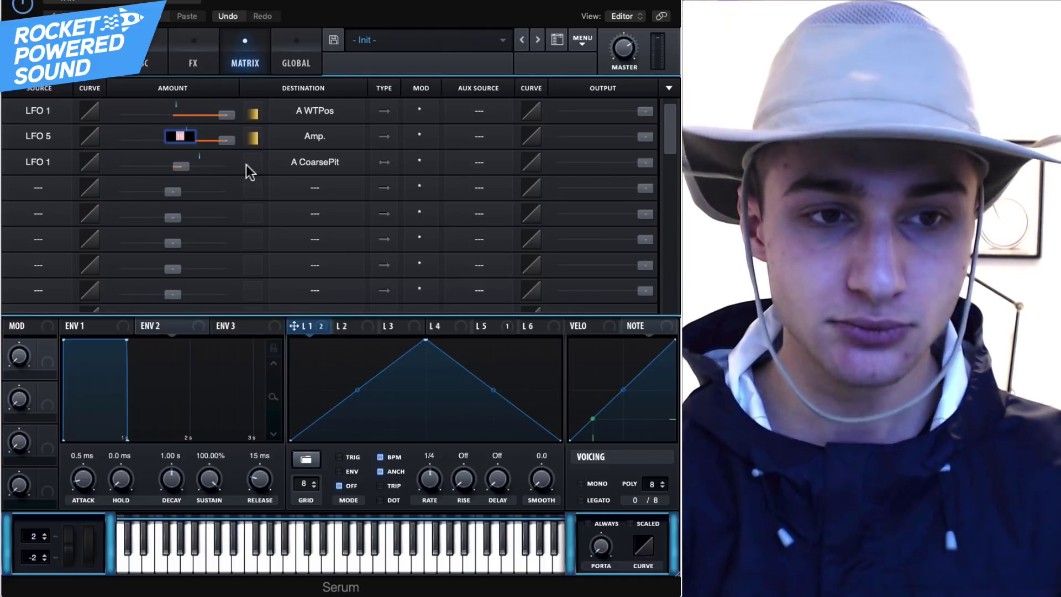
text(12 st)
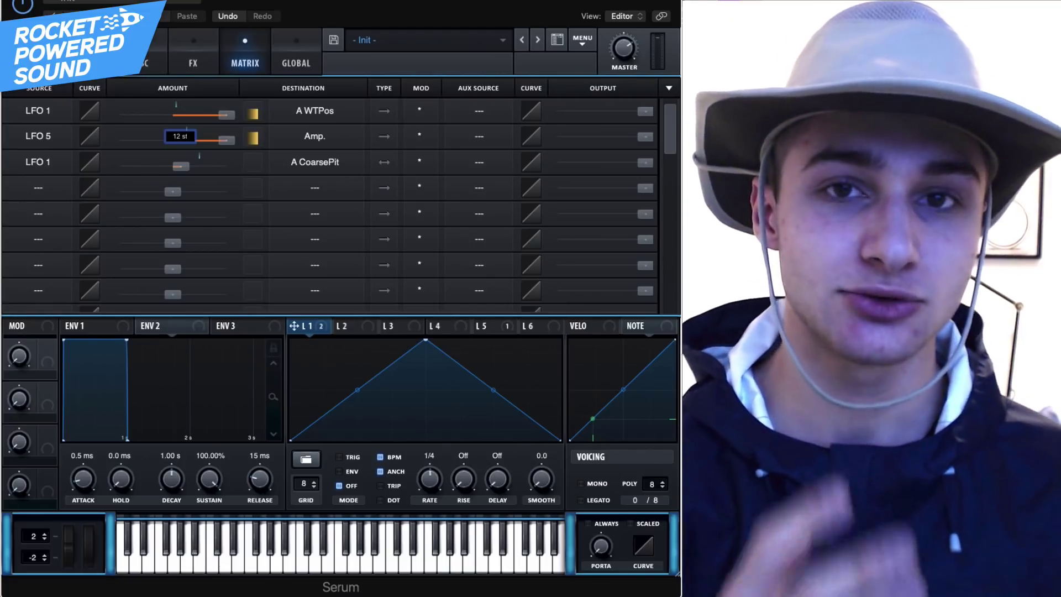
key(Return)
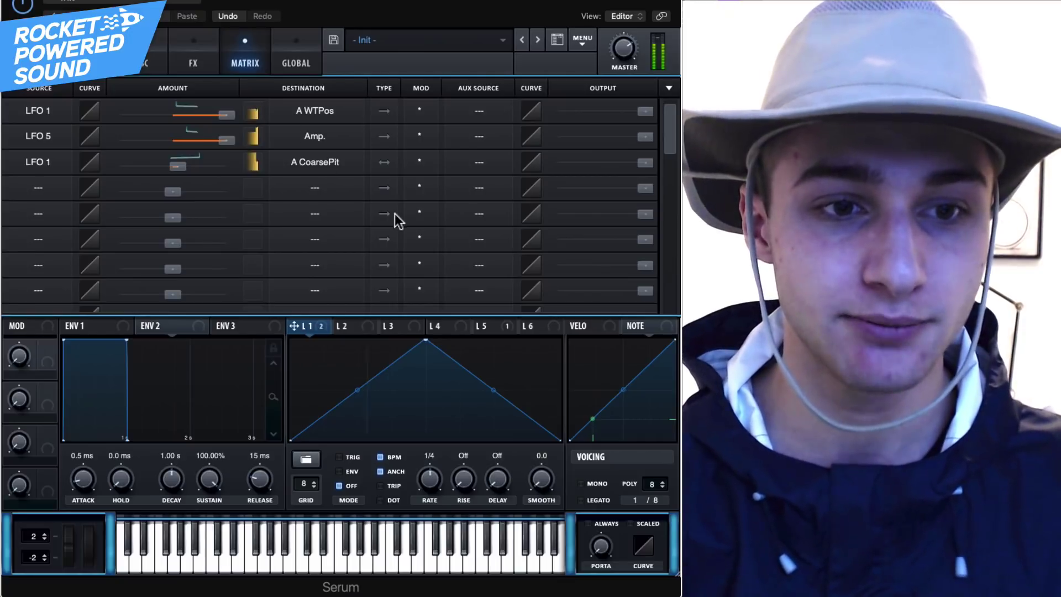
click(384, 161)
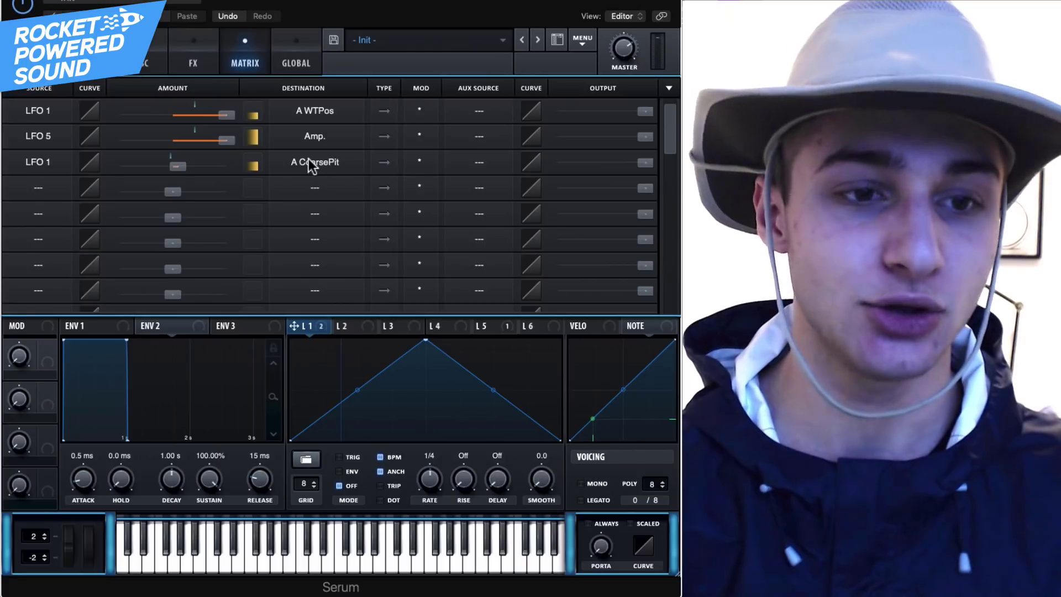
Play the patch and bend both slopes of the LFO 1 triangle into a steep, square-like shape
key(space)
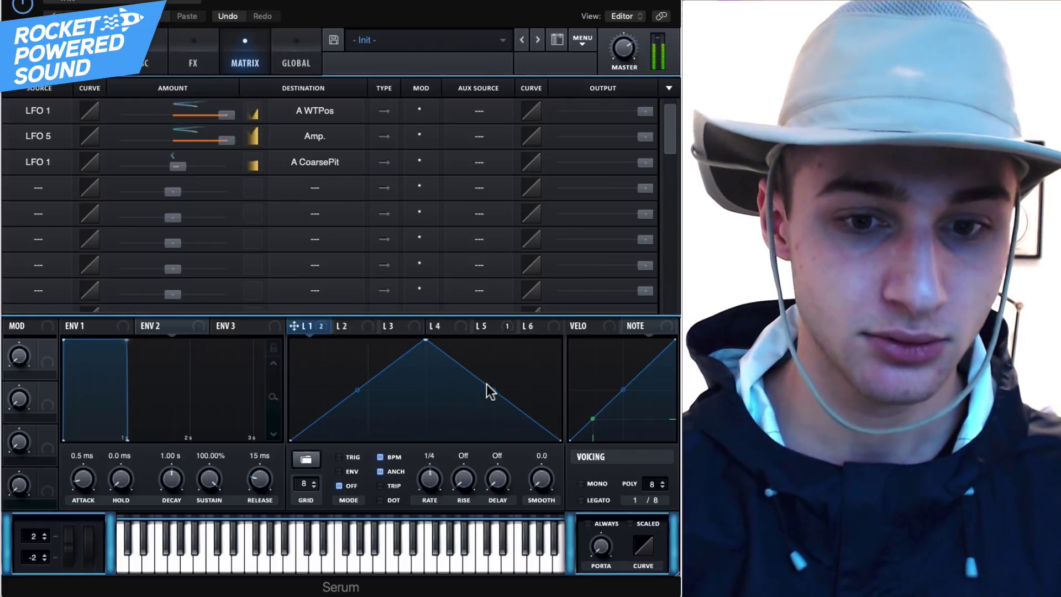
drag(494, 390, 634, 277)
drag(358, 390, 360, 442)
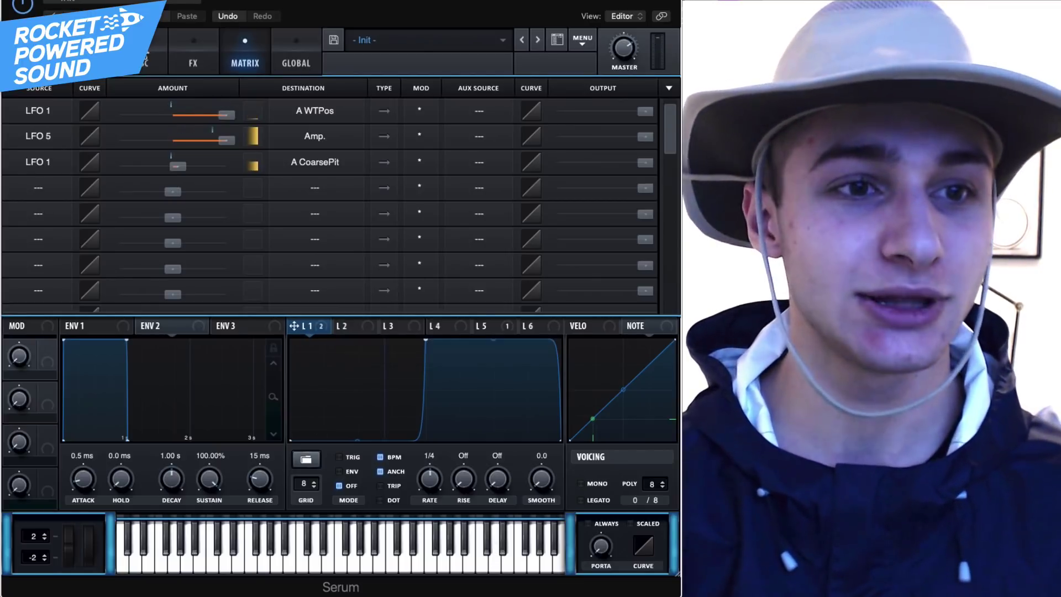
Return to the oscillator view, initialize all modulations, and look over the remaining preset and resampling commands
click(143, 61)
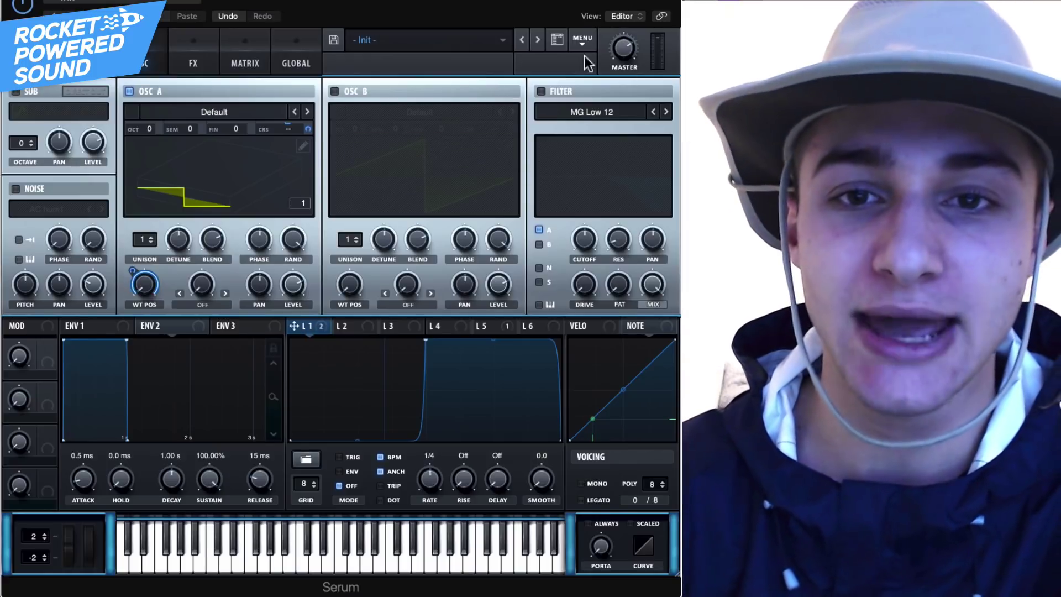
click(584, 39)
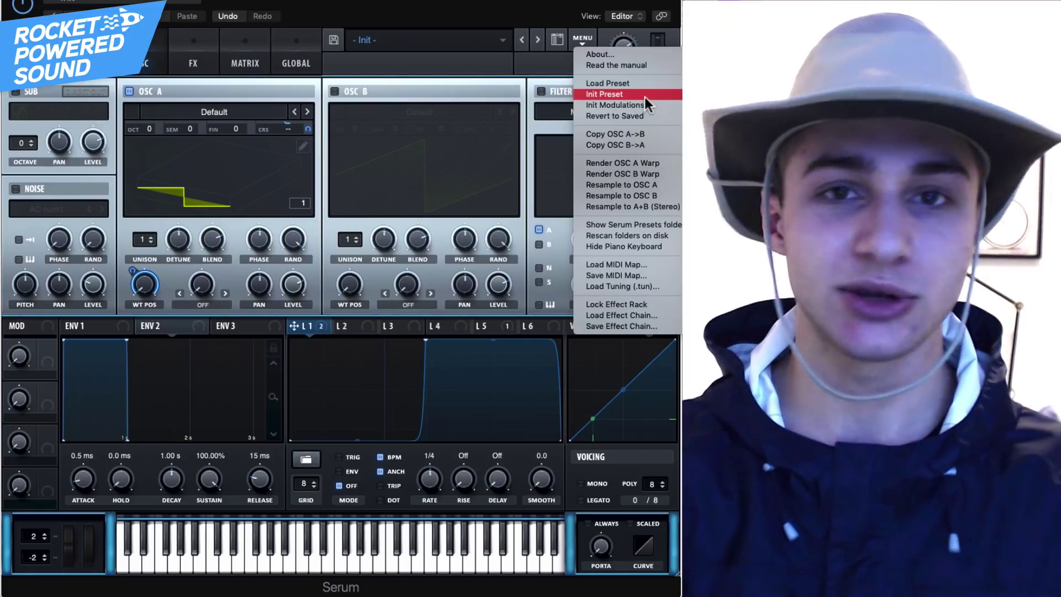
click(646, 103)
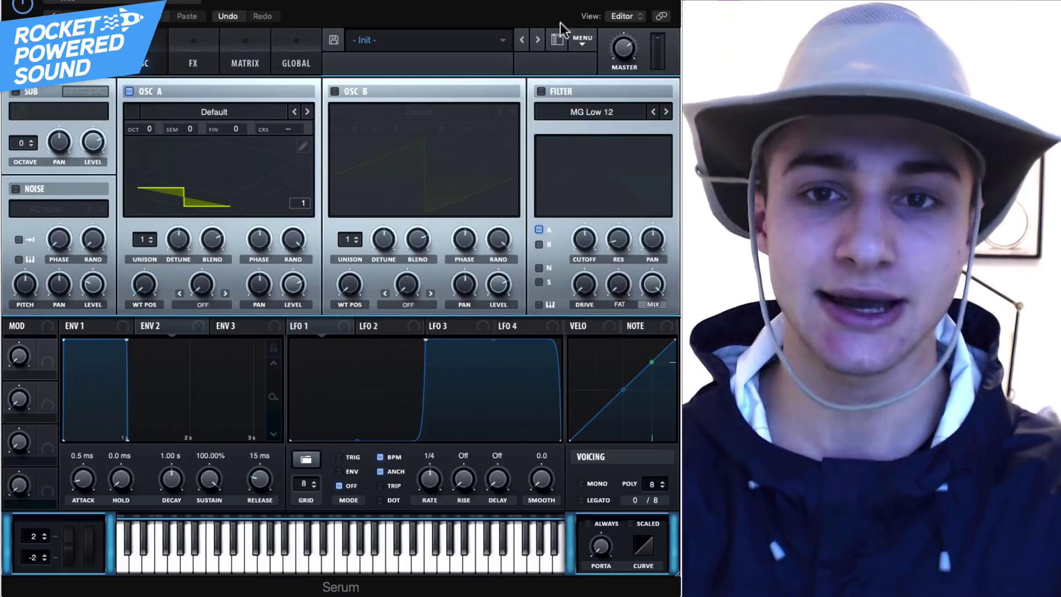
click(575, 39)
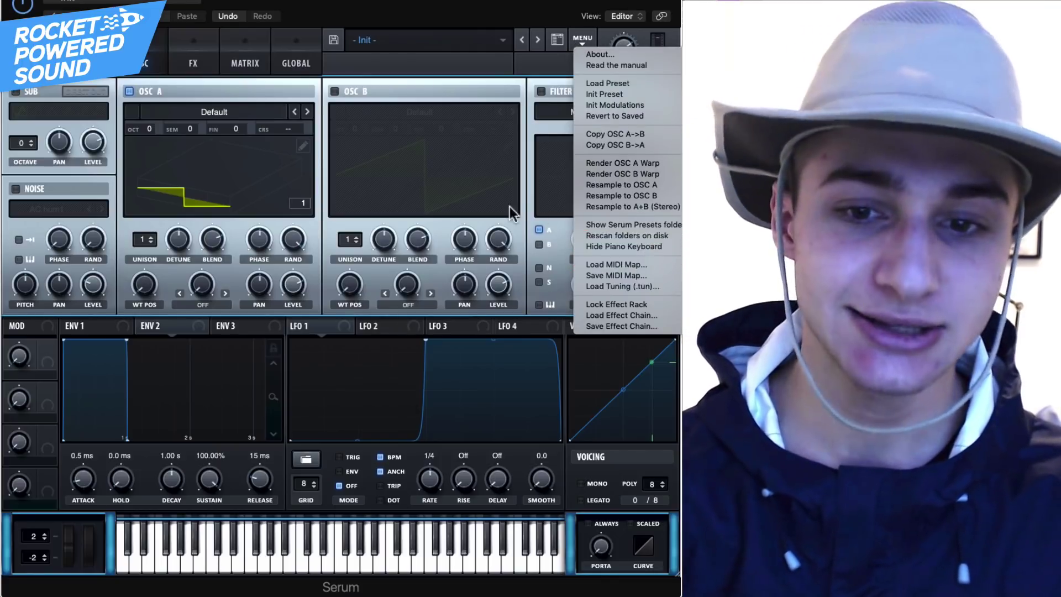
click(513, 206)
Enable the noise oscillator, browse its noise sample categories without choosing one, and switch it off again
click(16, 189)
click(68, 211)
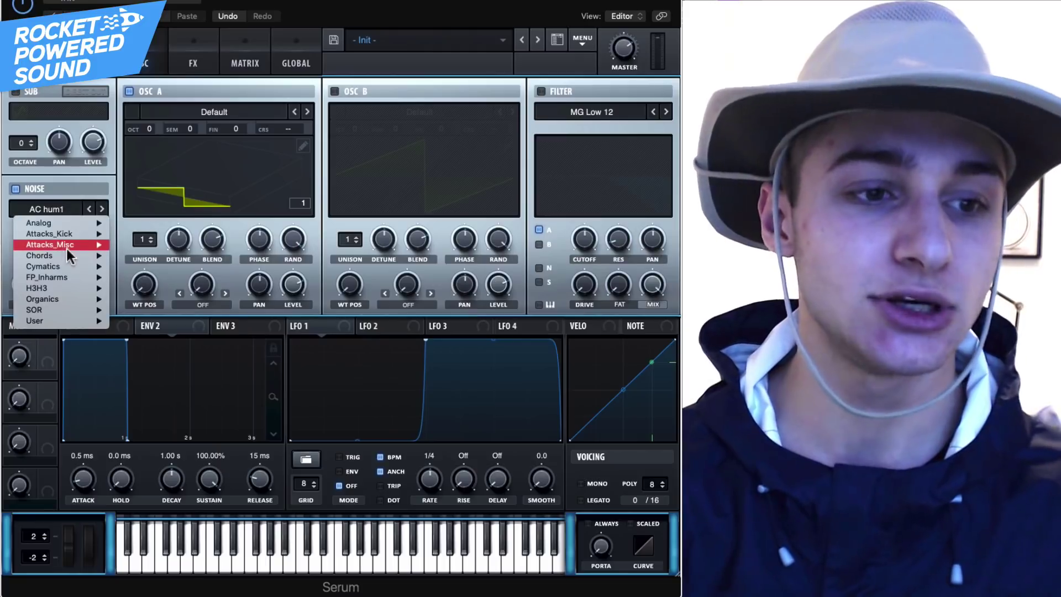
click(269, 238)
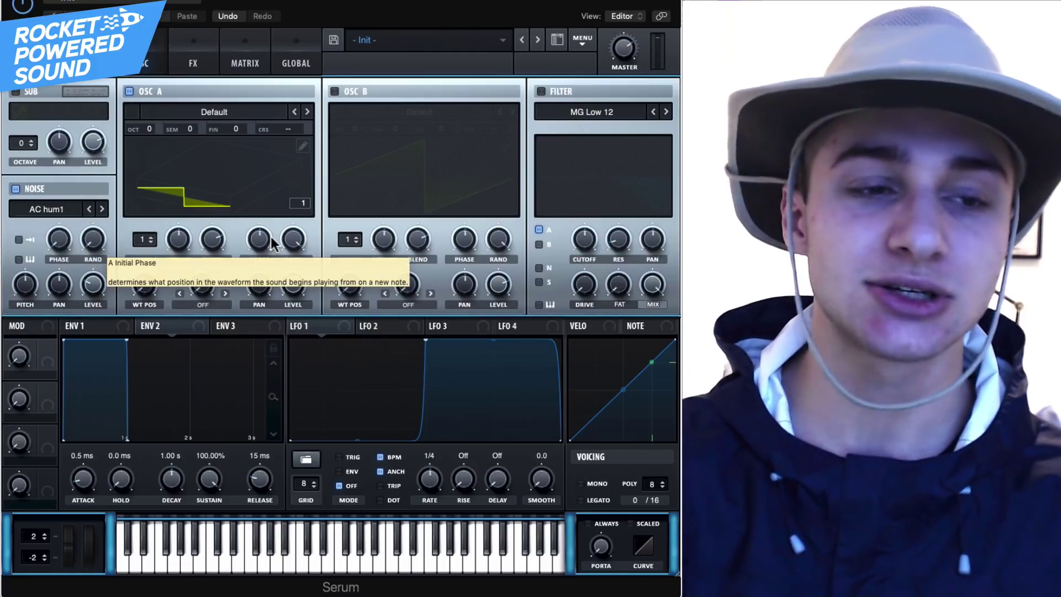
click(16, 189)
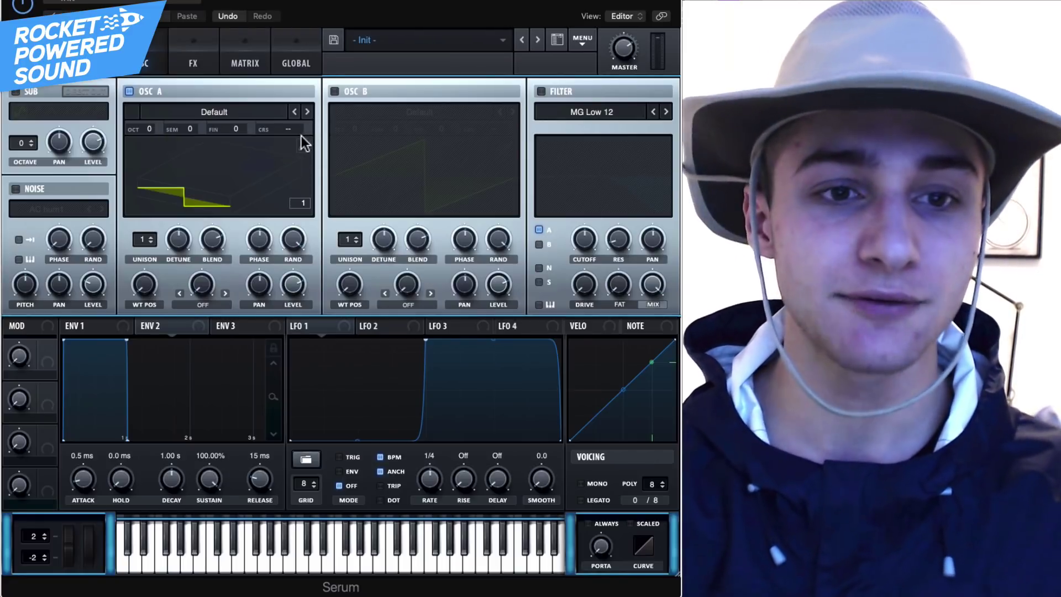
Open oscillator A's wavetable editor and draw a flat waveform with one raised block just before its midpoint
click(303, 140)
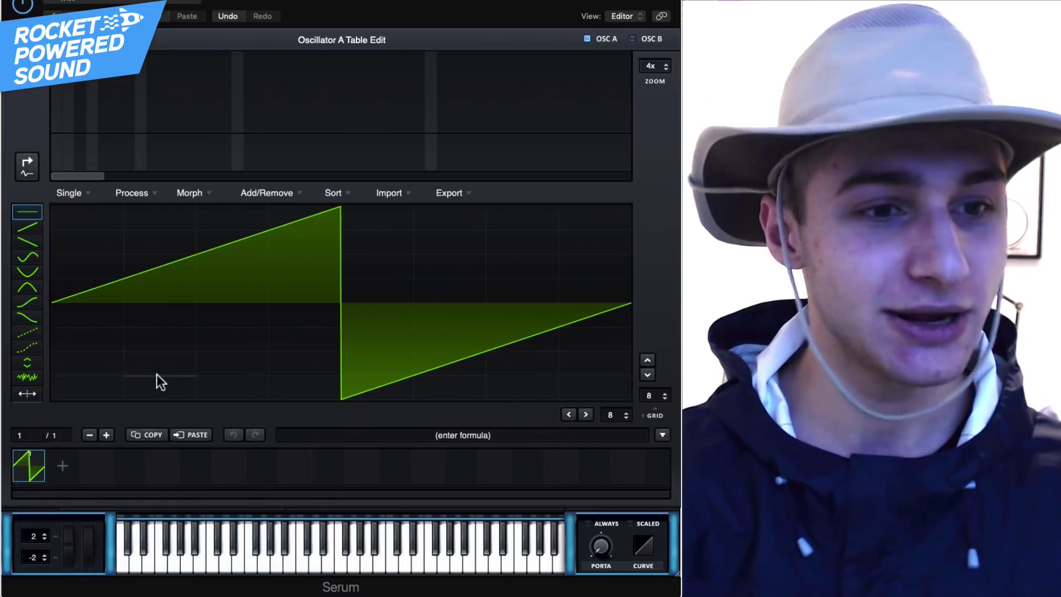
mouse_move(100, 300)
mouse_down()
mouse_move(278, 288)
mouse_move(244, 314)
mouse_move(409, 345)
mouse_move(669, 297)
mouse_move(310, 318)
mouse_move(342, 287)
mouse_move(199, 280)
mouse_up()
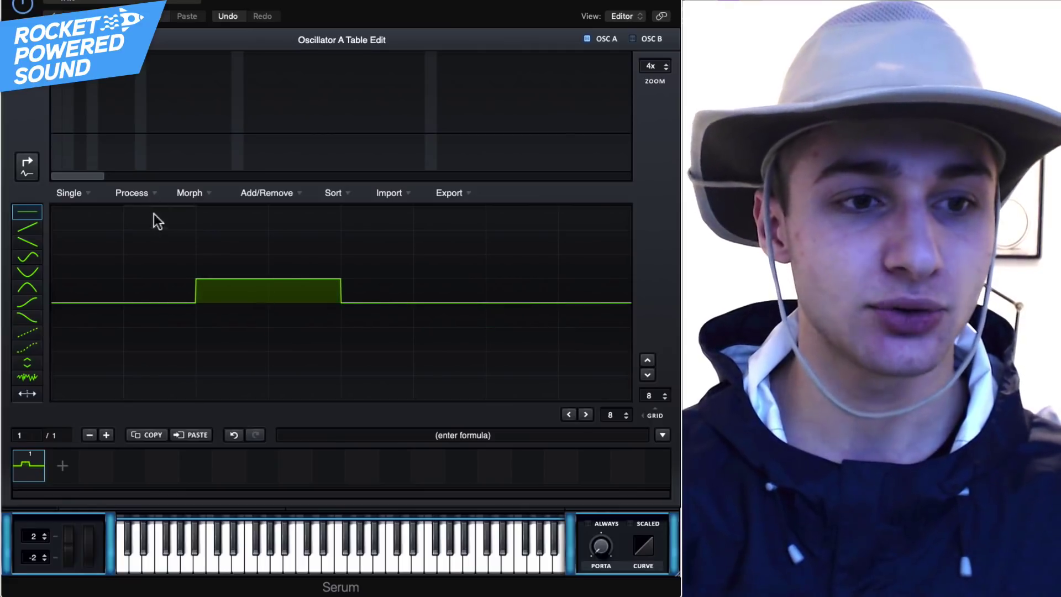
Look through the wavetable editor's Process and Morph options and its formula entry, then return to the oscillator view
click(148, 193)
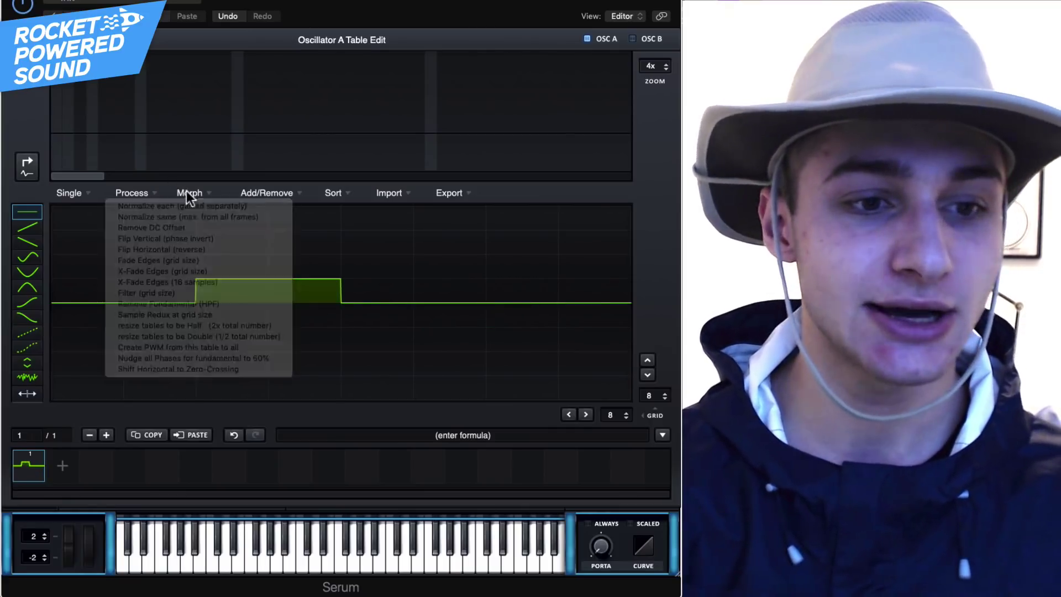
click(188, 193)
click(128, 189)
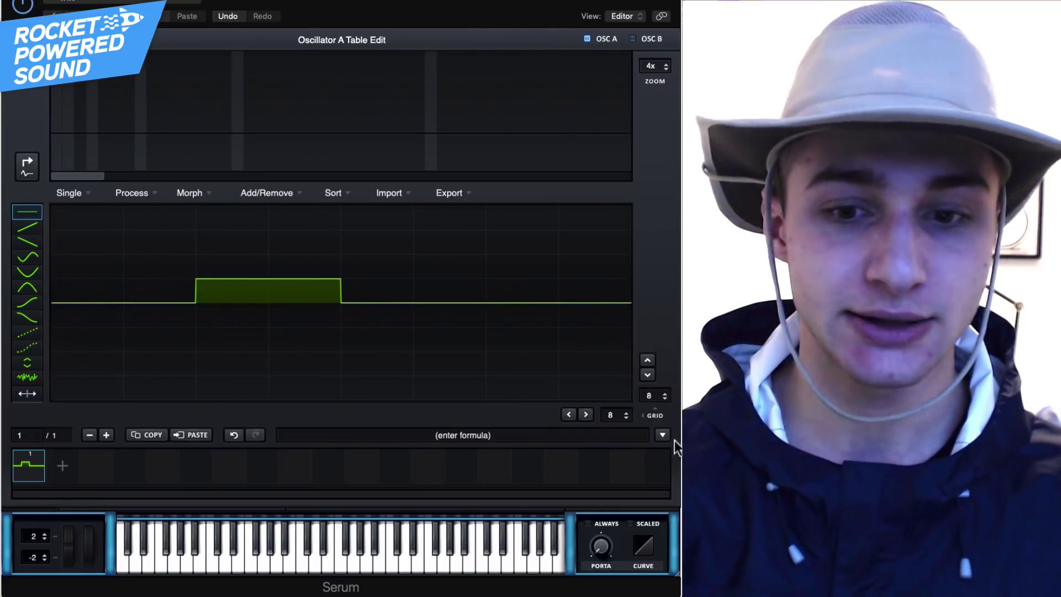
click(563, 437)
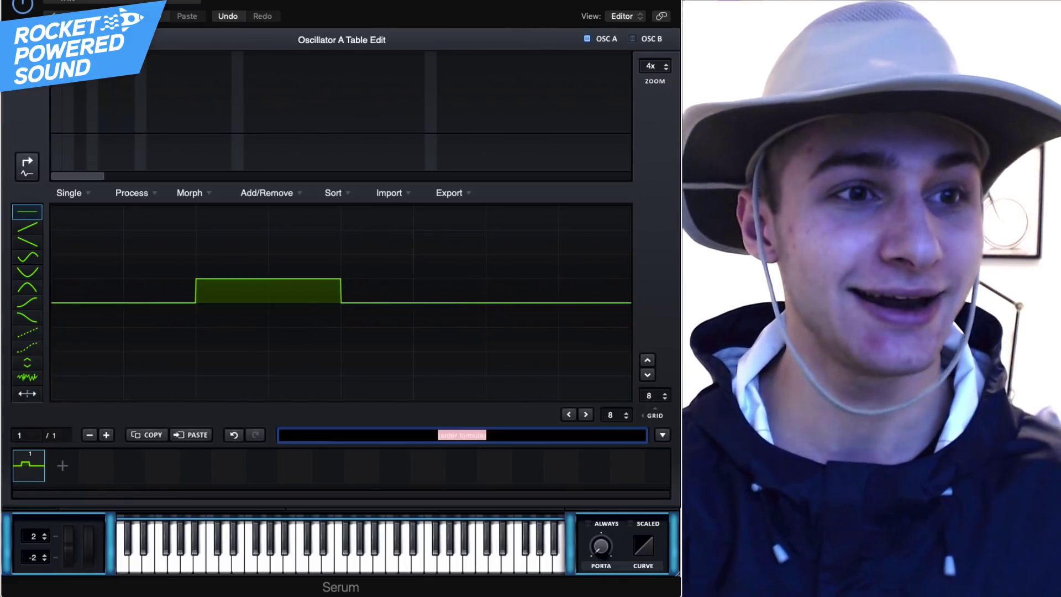
click(18, 40)
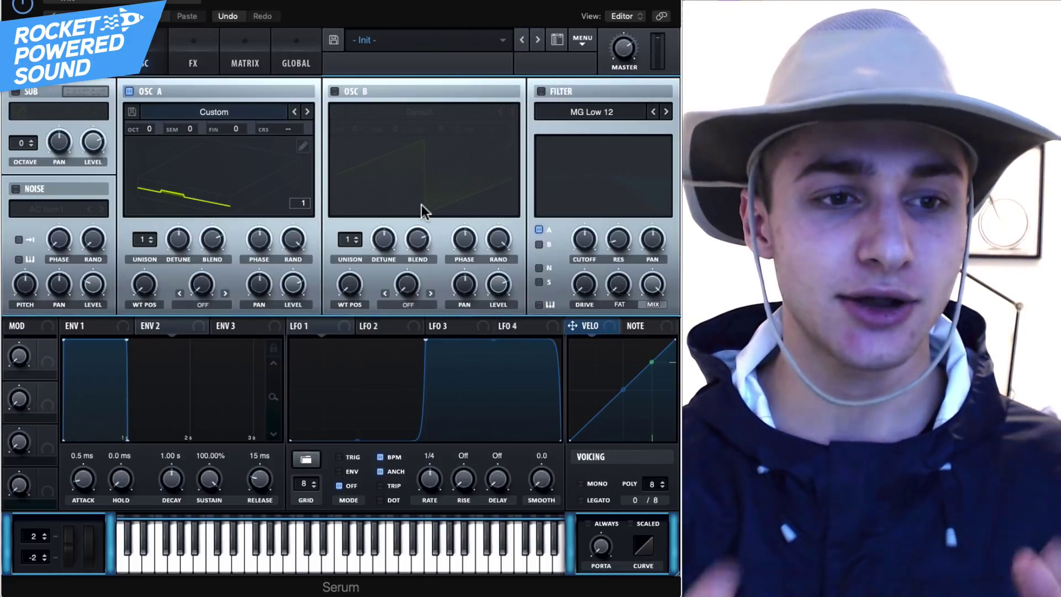